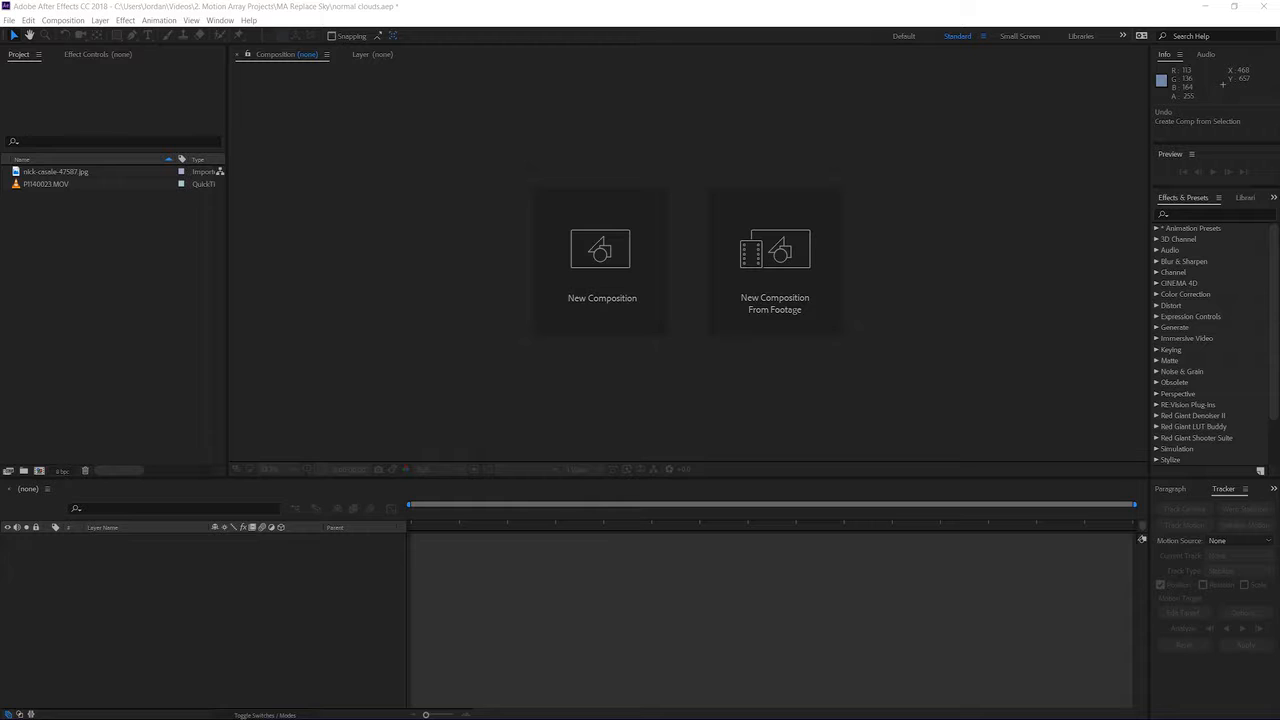
Step: Open the P1140023.MOV clip on its own and scrub through it to examine the shot
left_click(278, 589)
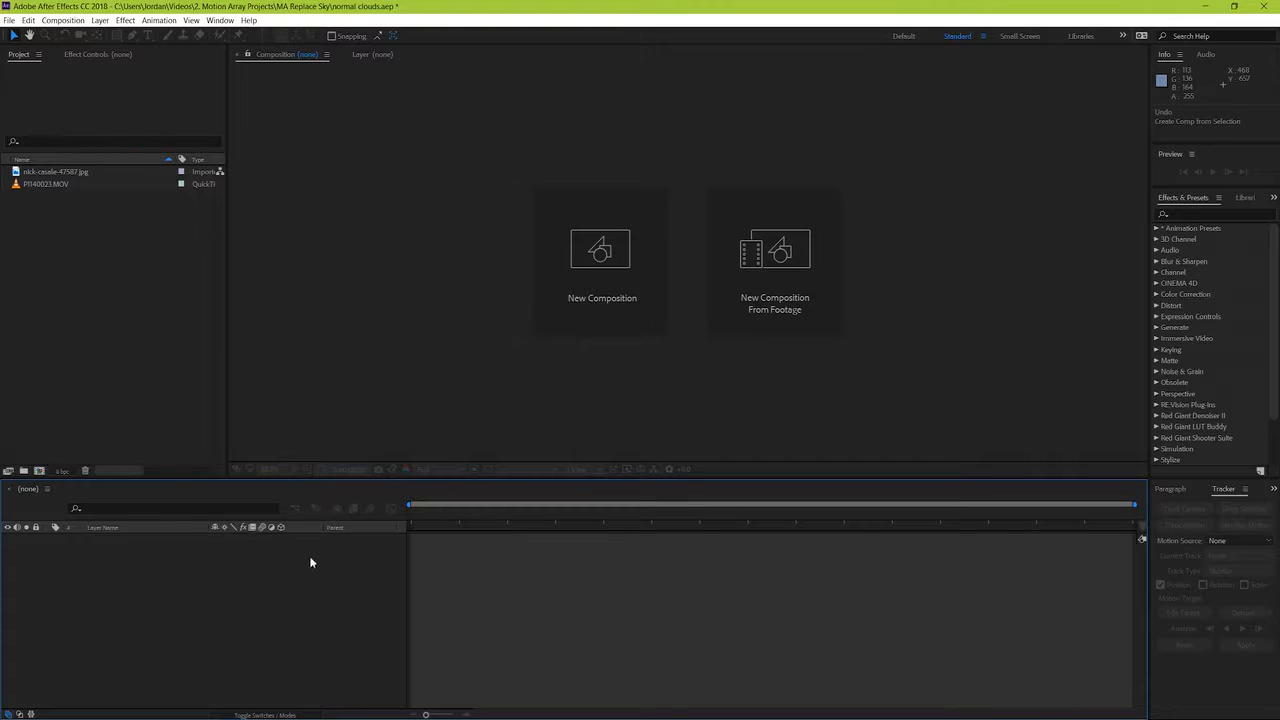
left_click(44, 184)
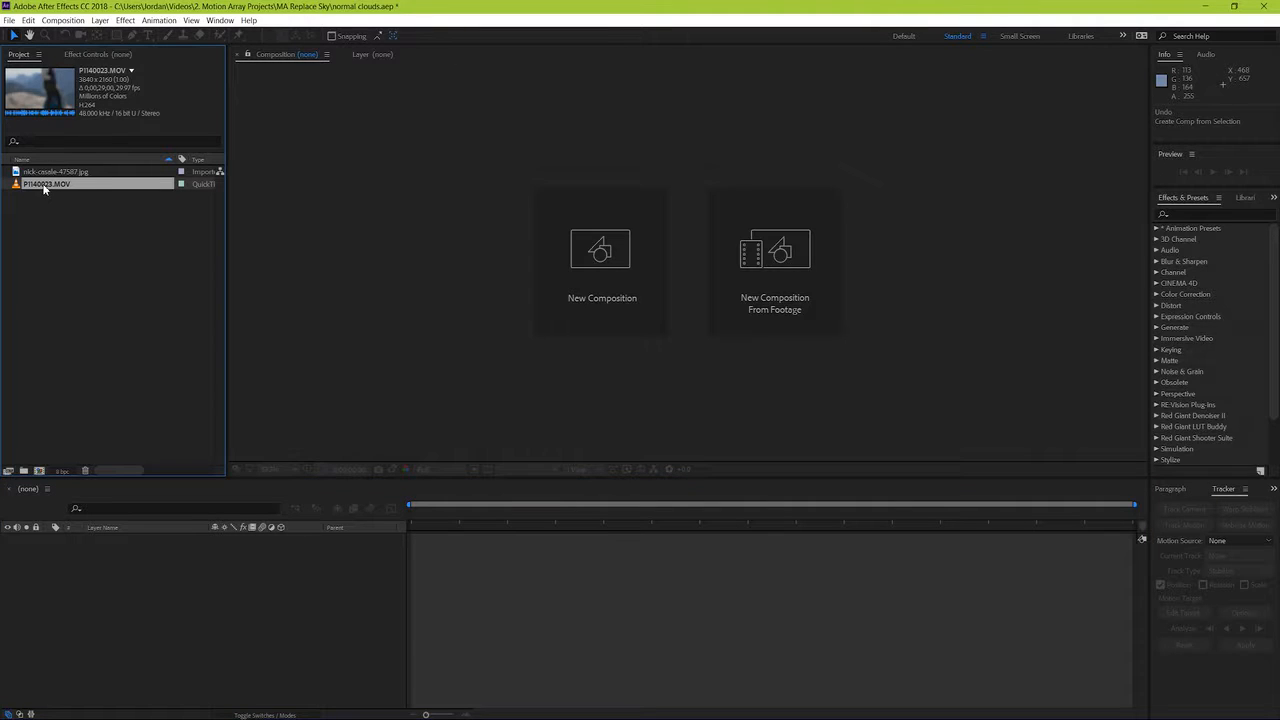
double_click(44, 186)
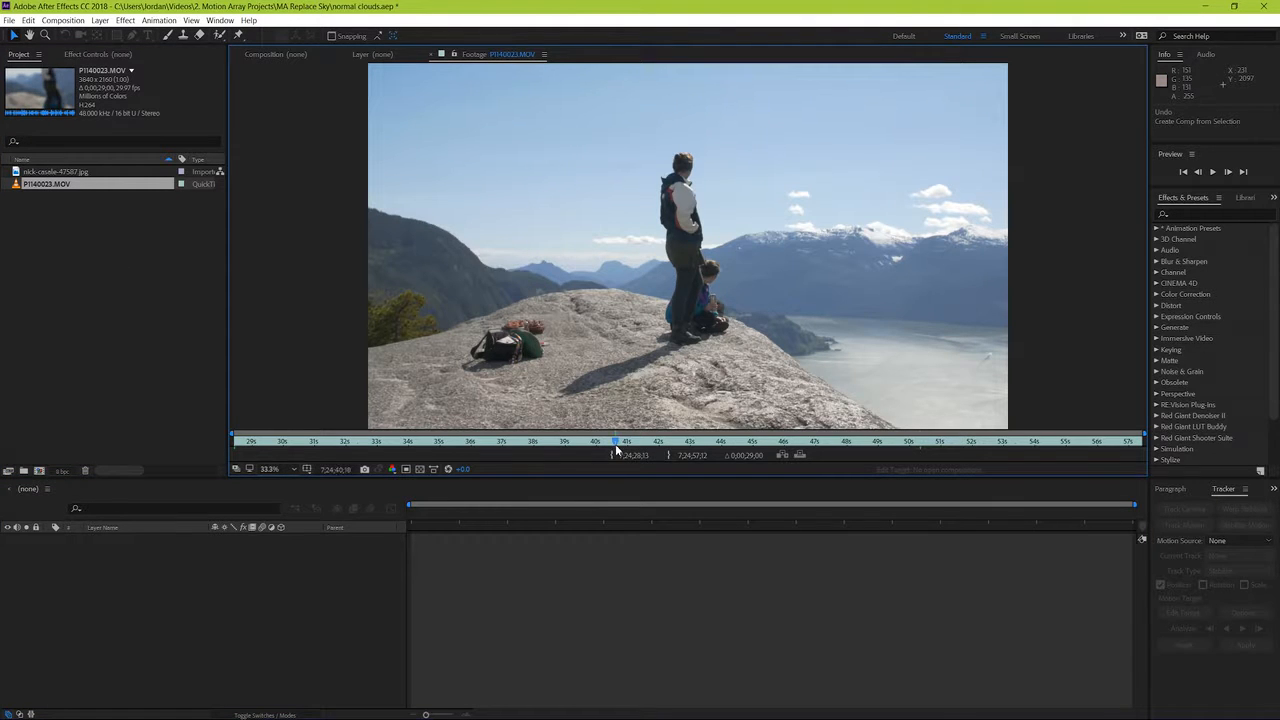
left_click_drag(800, 445, 1045, 445)
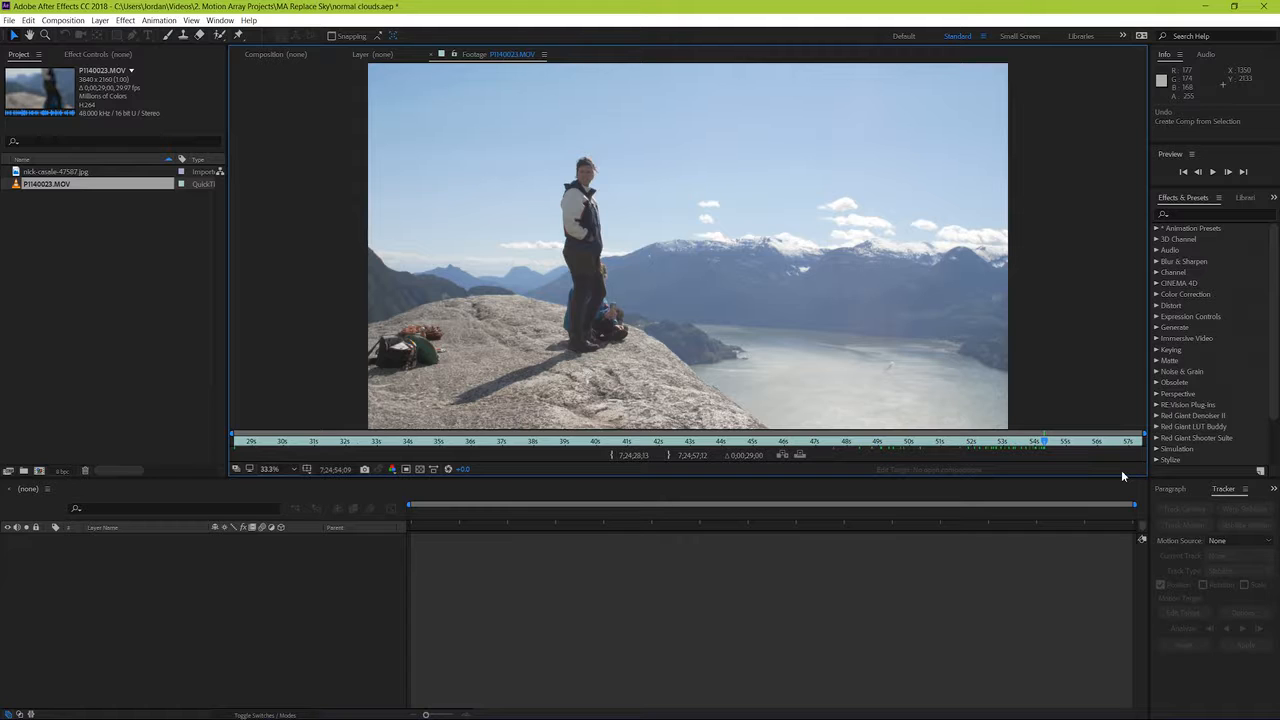
left_click(437, 55)
Step: Create a composition from P1140023.MOV and trim it to the clip section that ends at 7;24;35;15
left_click_drag(48, 190, 589, 287)
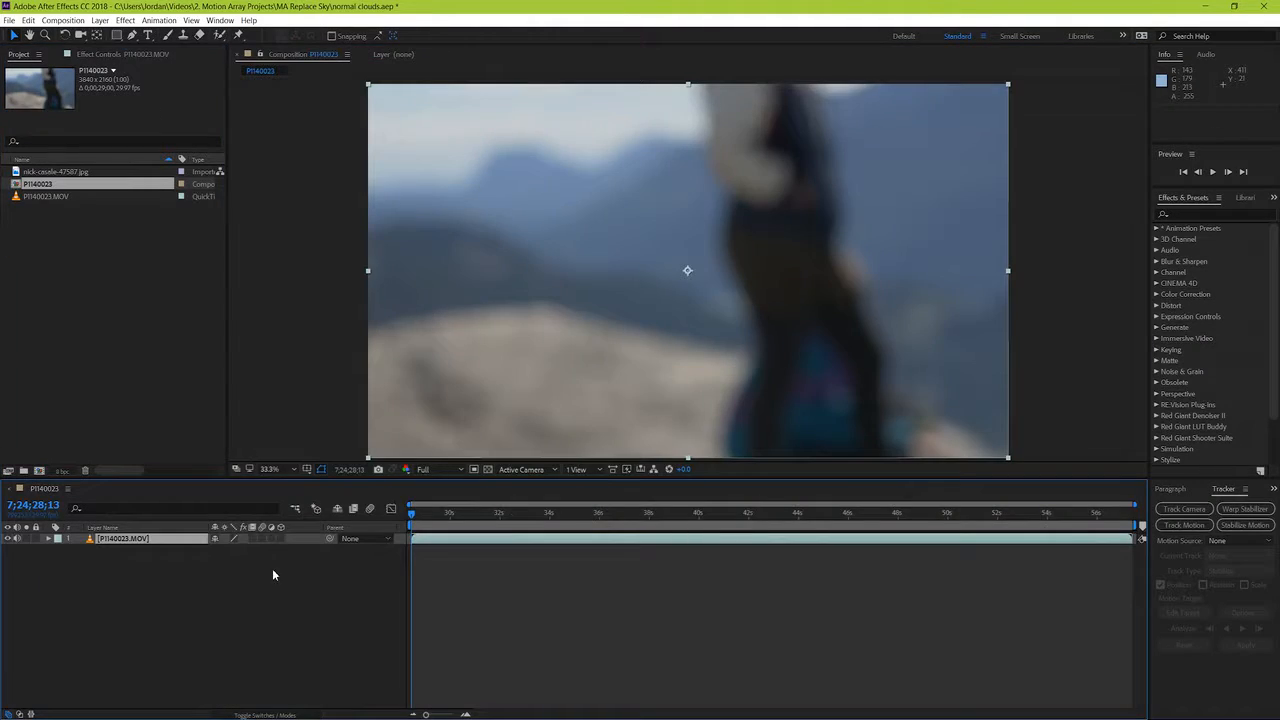
left_click_drag(1051, 540, 505, 539)
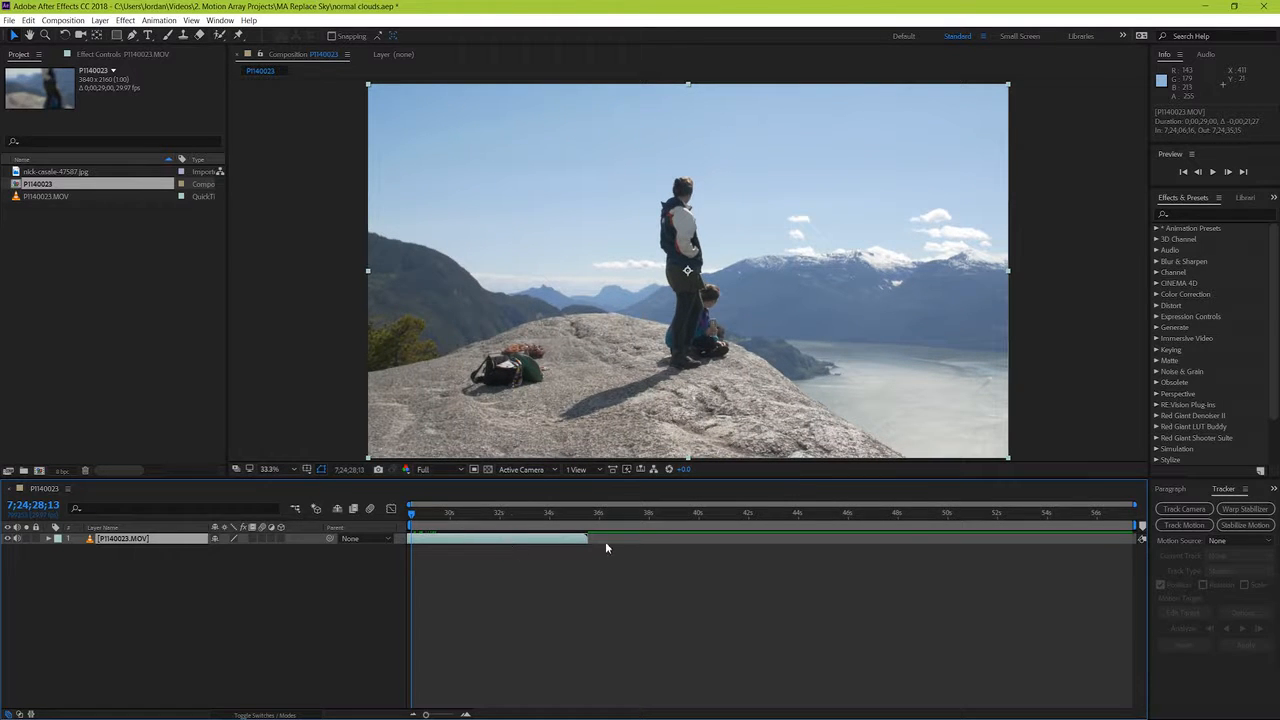
left_click(587, 517)
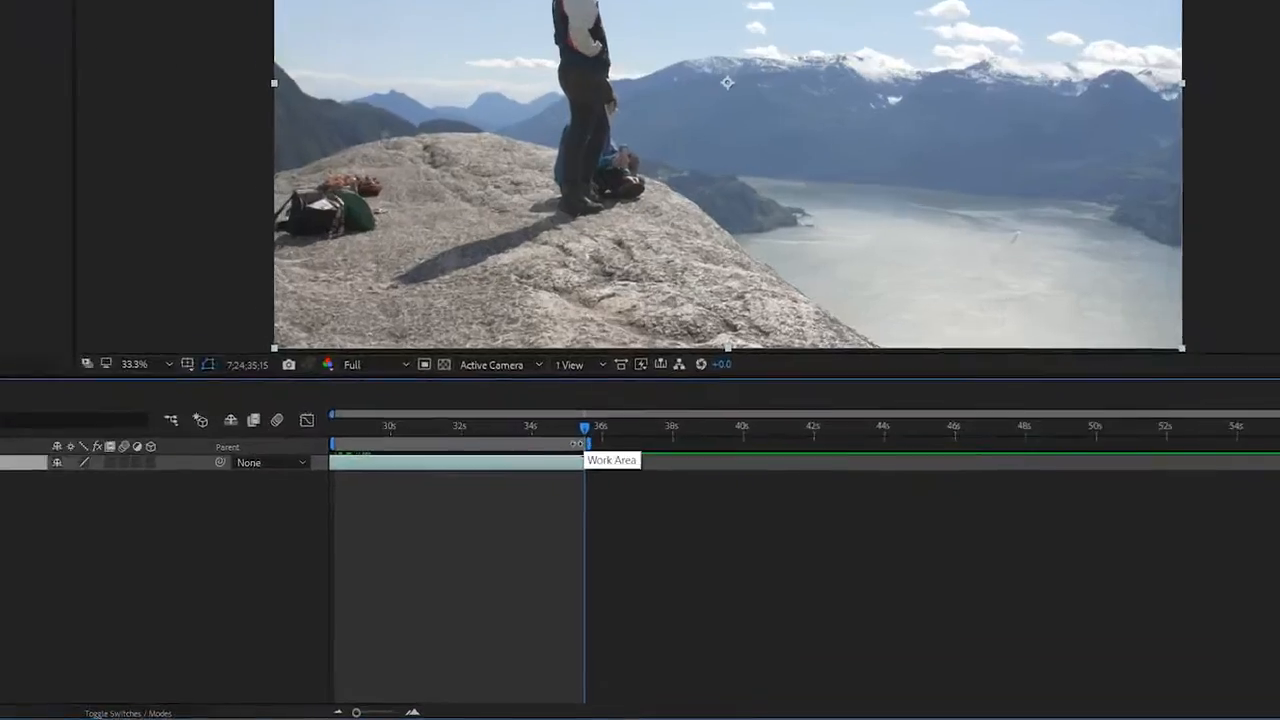
right_click(583, 520)
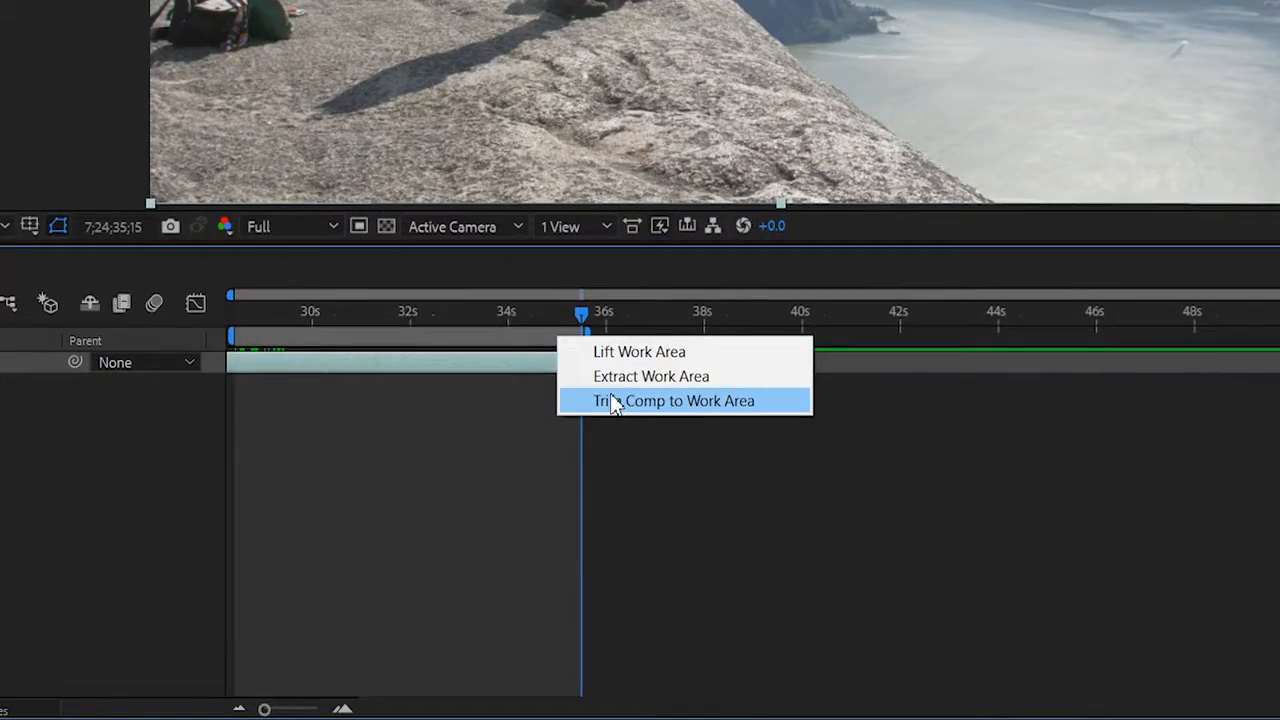
left_click(604, 559)
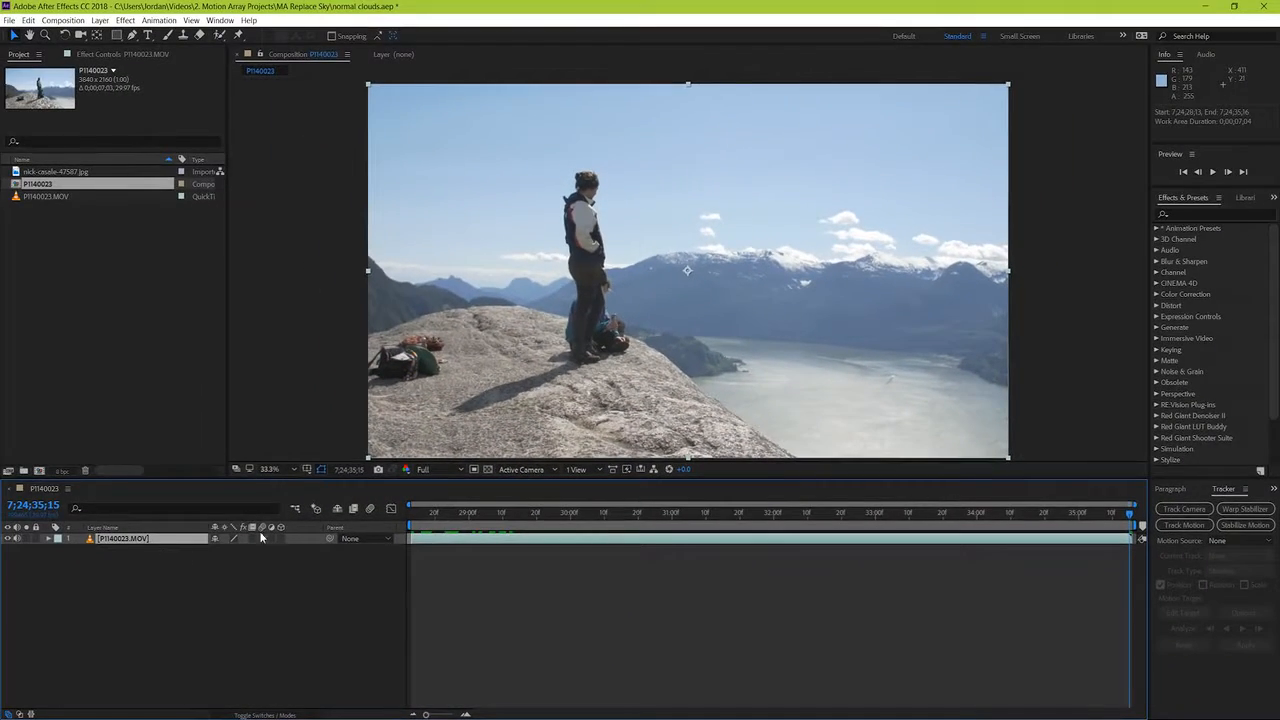
Step: Play the trimmed composition from its start to examine the camera movement and the sky
left_click_drag(541, 515, 377, 523)
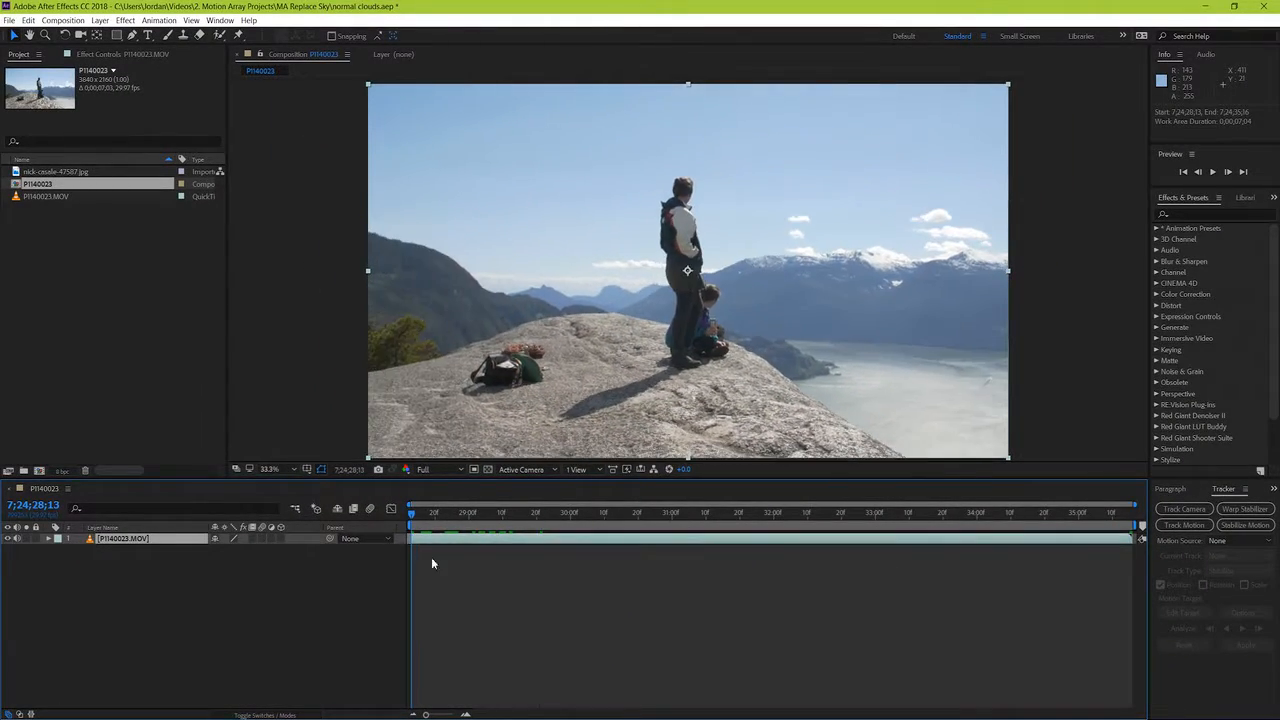
left_click(436, 549)
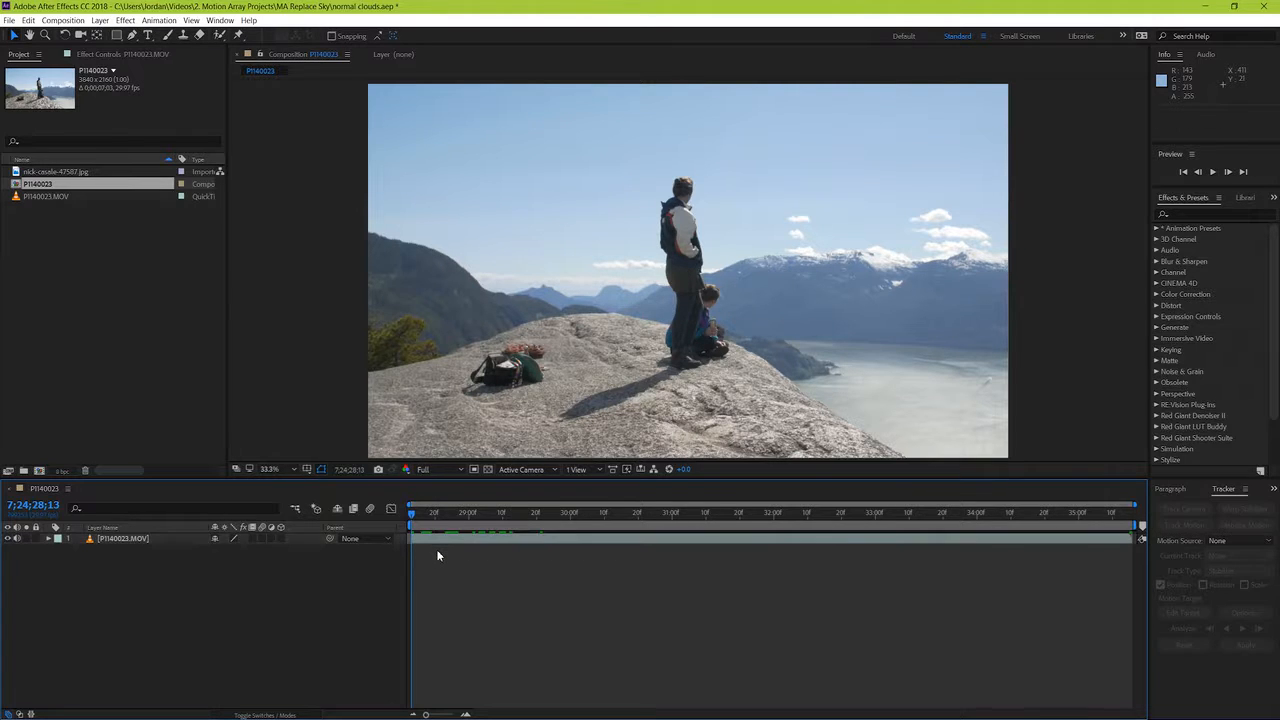
left_click(441, 542)
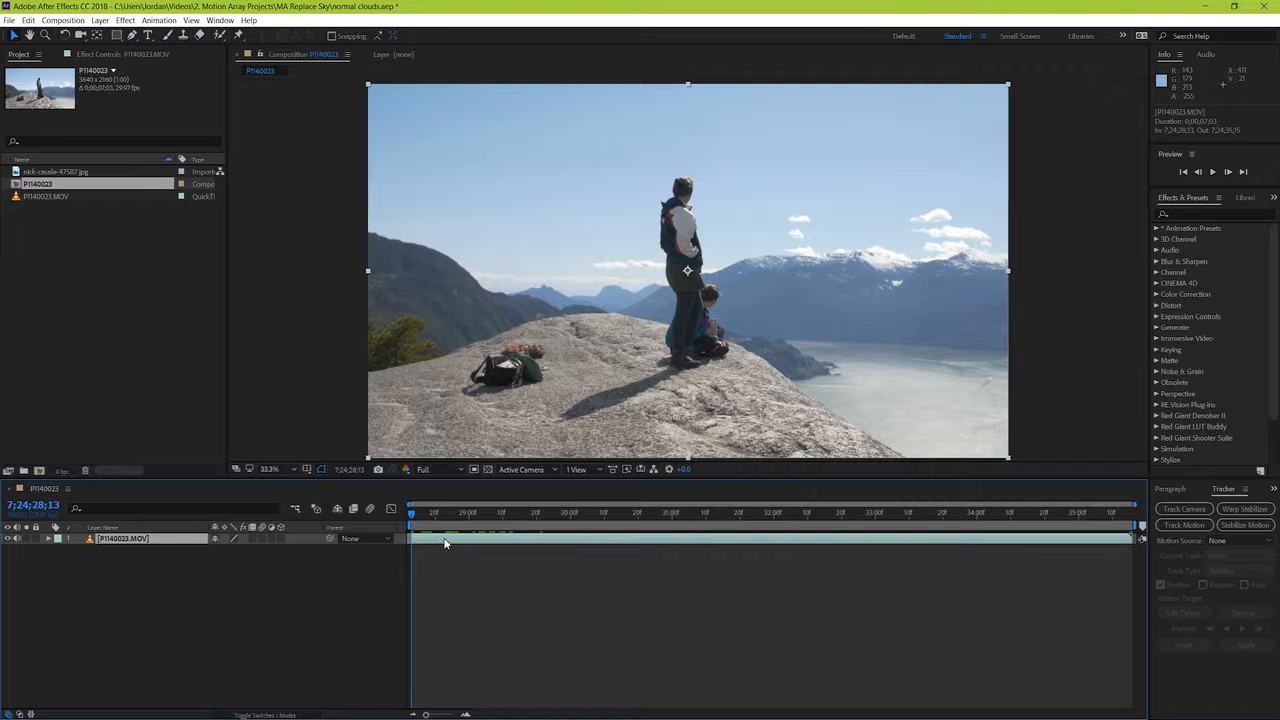
key("space")
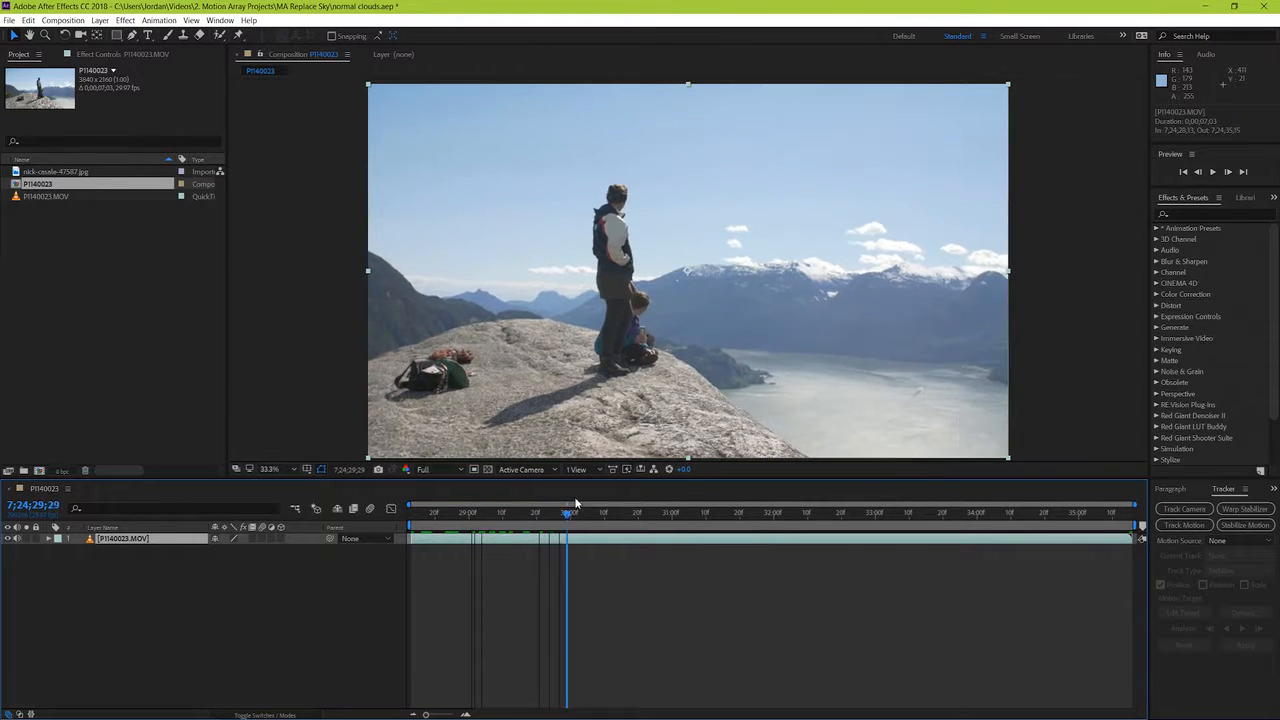
left_click_drag(605, 498, 407, 540)
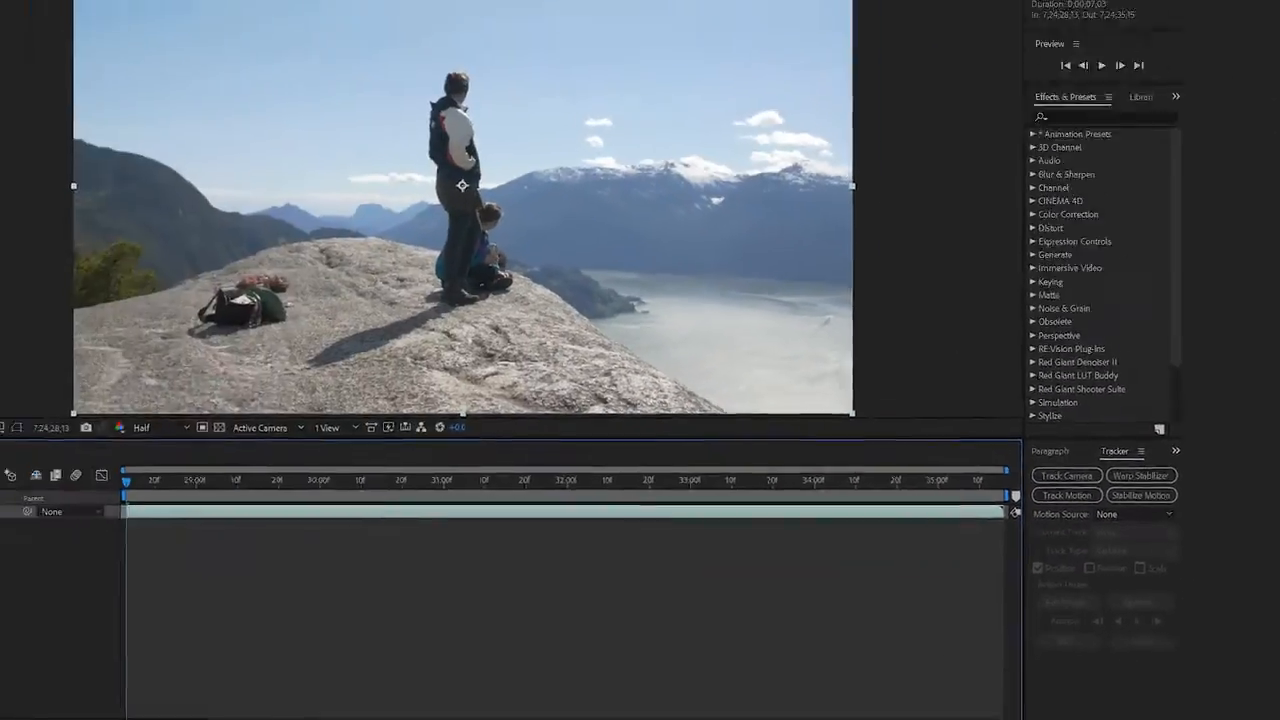
Step: Run Track Camera on the P1140023.MOV layer with Detailed Analysis enabled
left_click(220, 20)
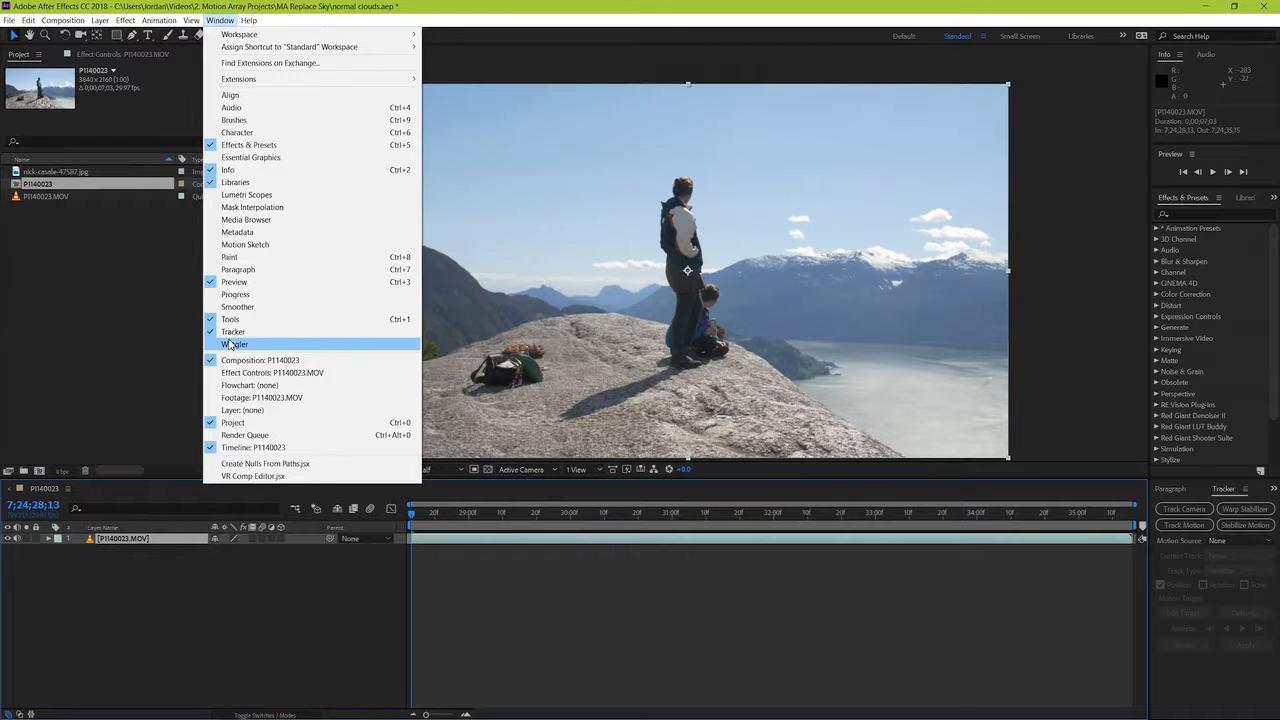
left_click(1055, 637)
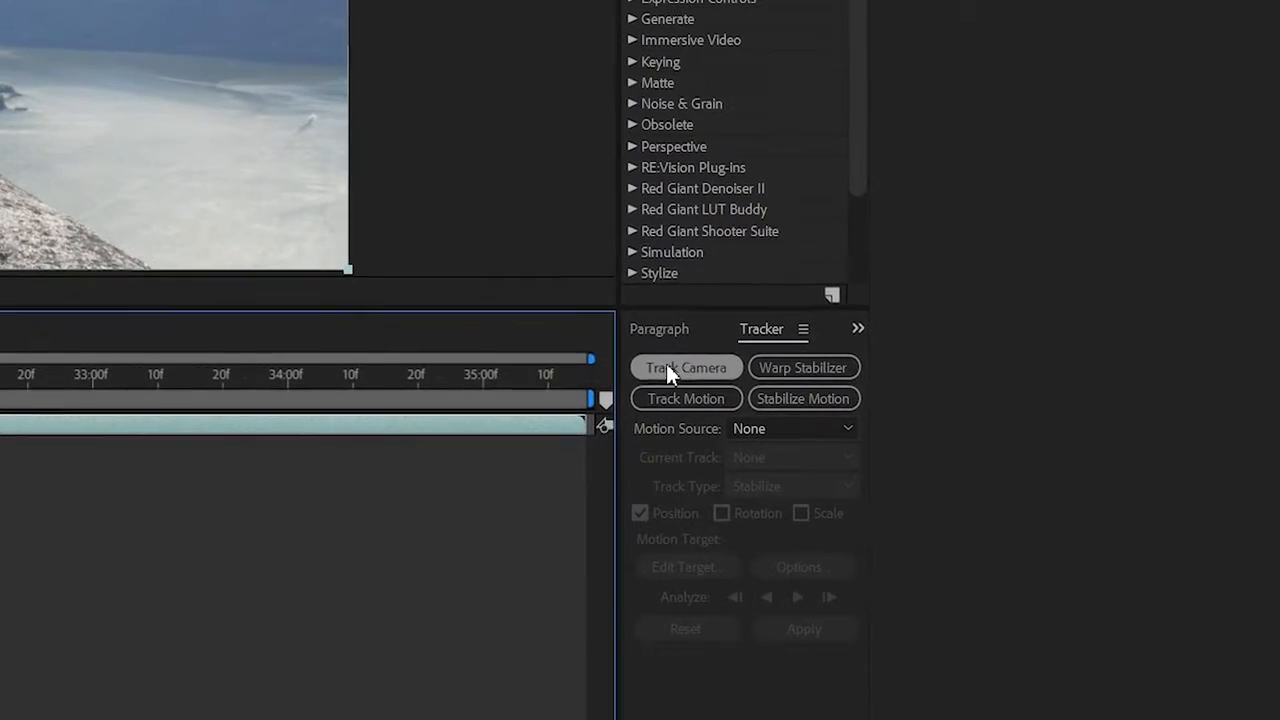
left_click(666, 368)
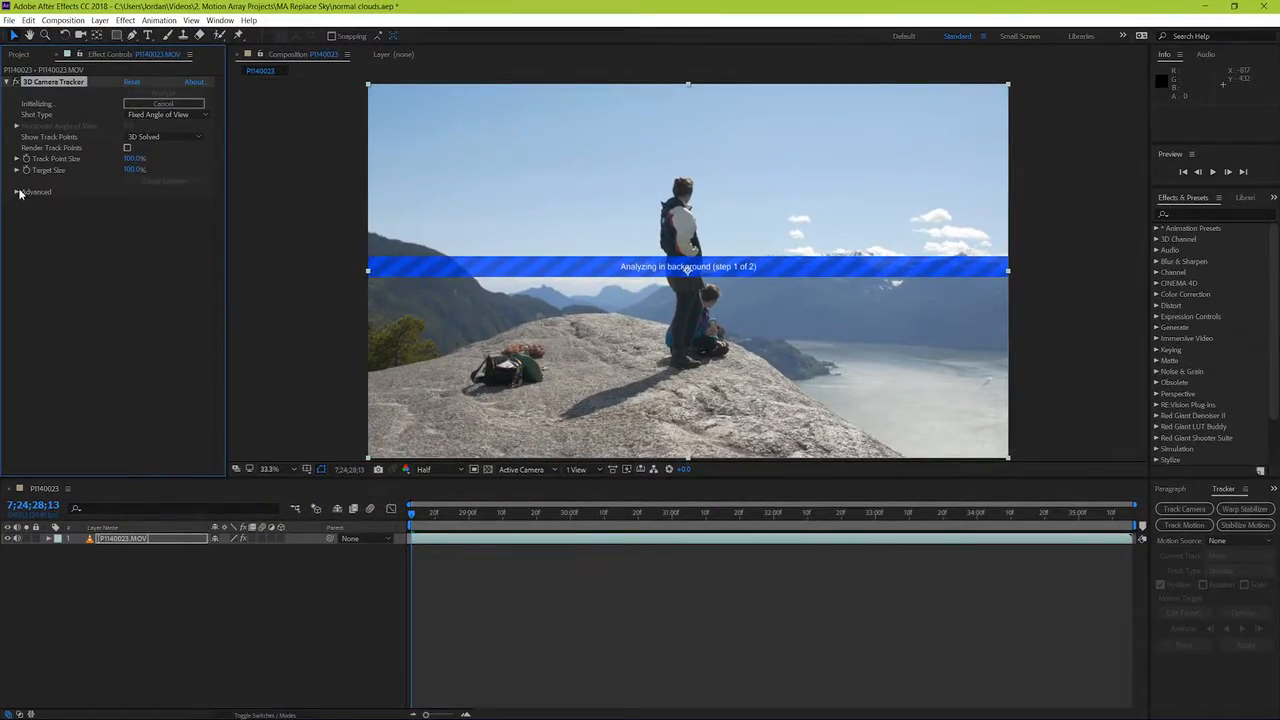
left_click(17, 192)
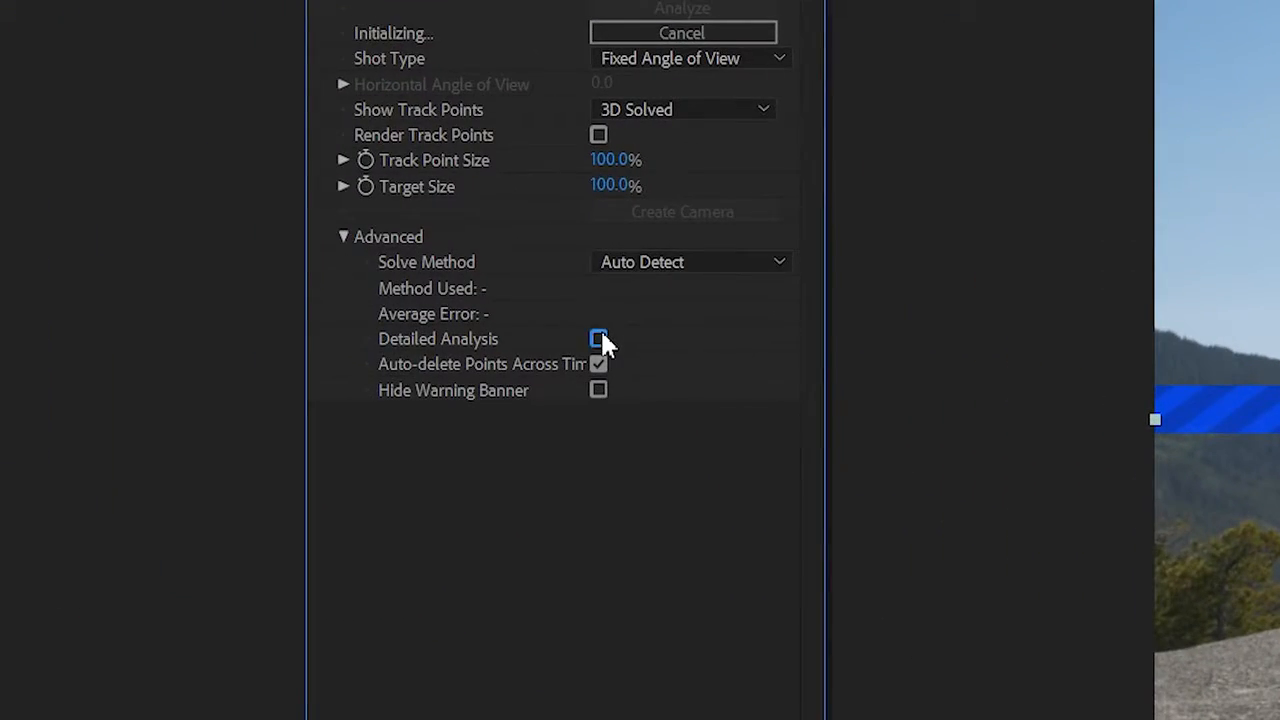
left_click(598, 339)
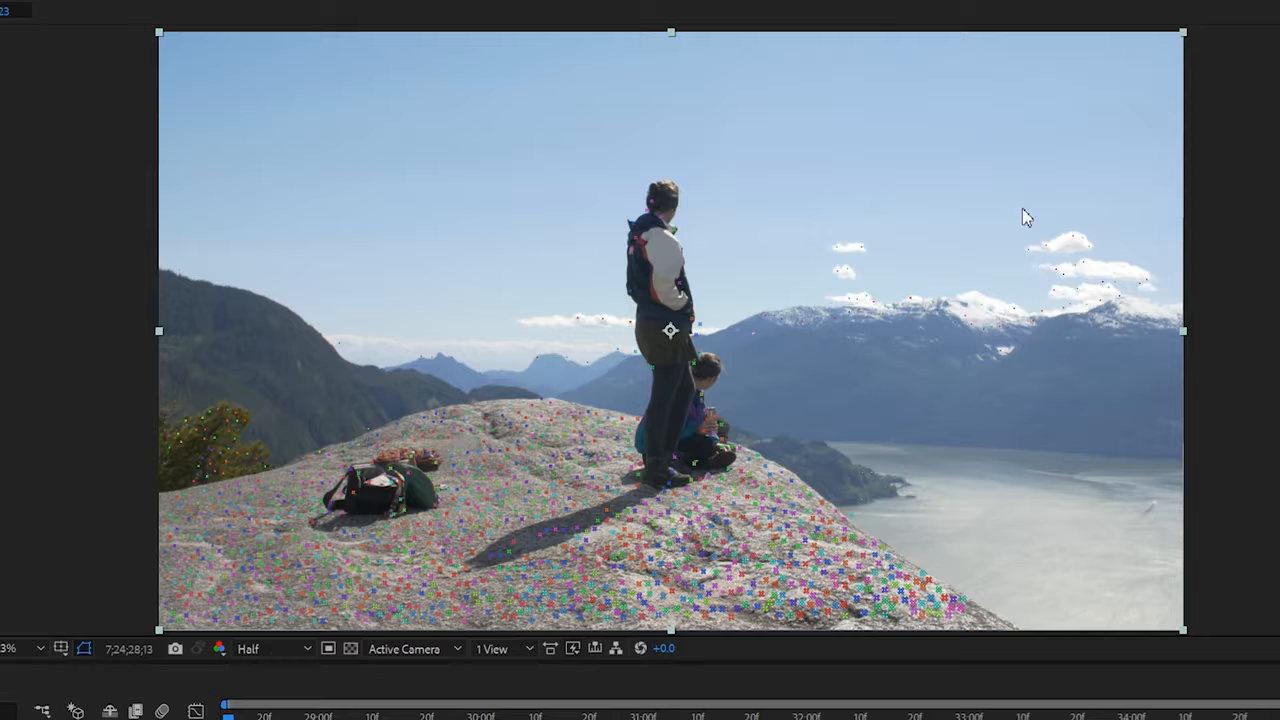
Step: Create a solid and a tracker camera from the track points near the clouds and snowy mountain ridge
mouse_move(969, 226)
left_mouse_down()
mouse_move(955, 335)
mouse_move(1001, 350)
mouse_move(1056, 343)
mouse_move(1104, 316)
mouse_move(1114, 270)
mouse_move(1098, 238)
mouse_move(1034, 214)
mouse_move(972, 222)
left_mouse_up()
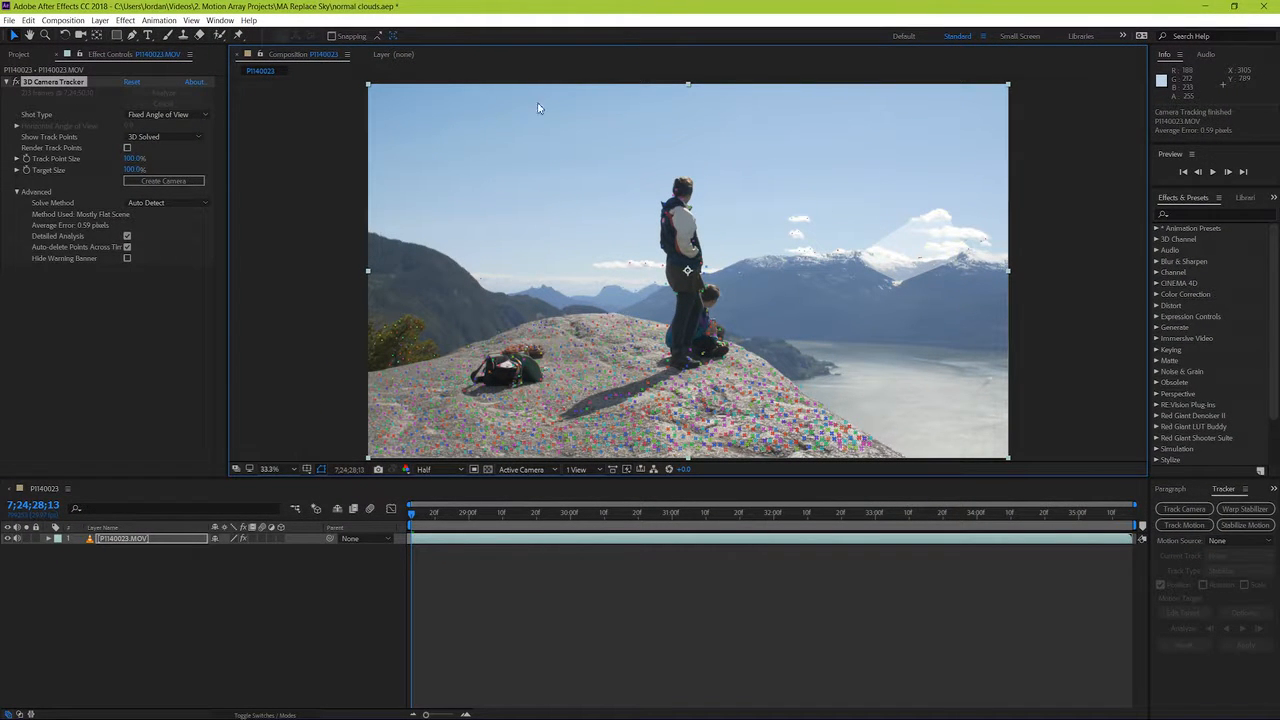
left_click(200, 22)
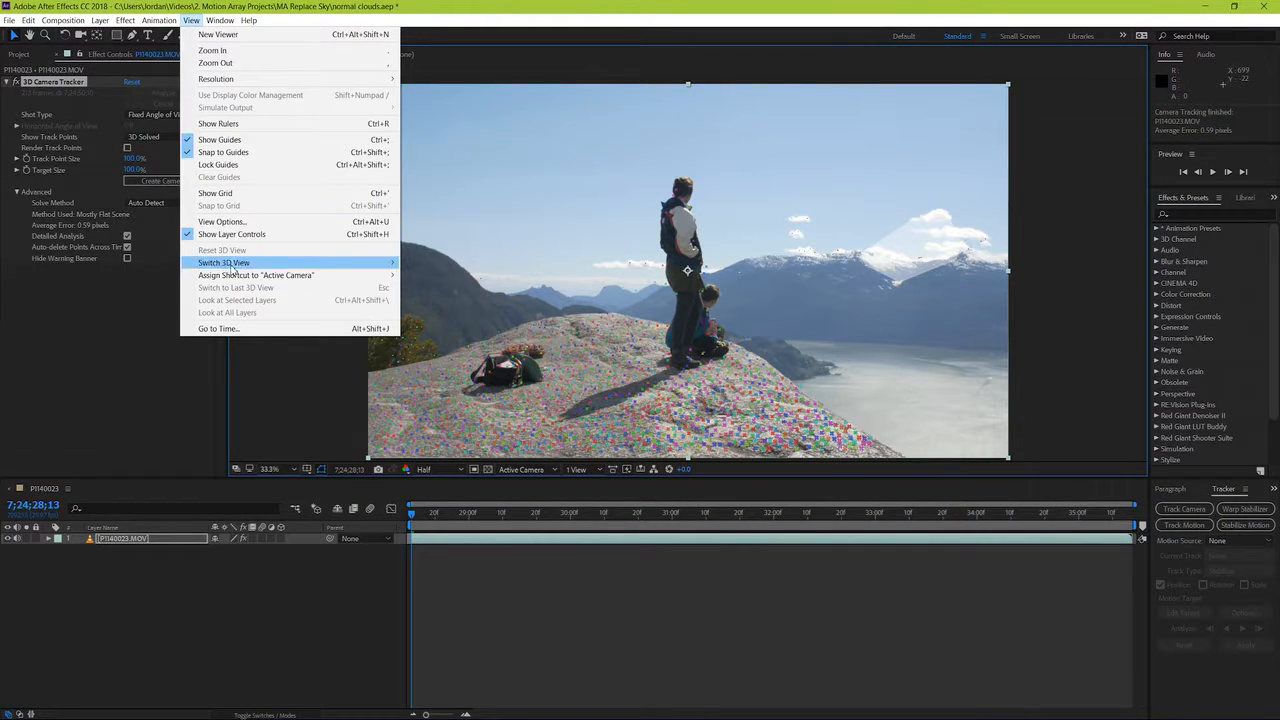
left_click(186, 22)
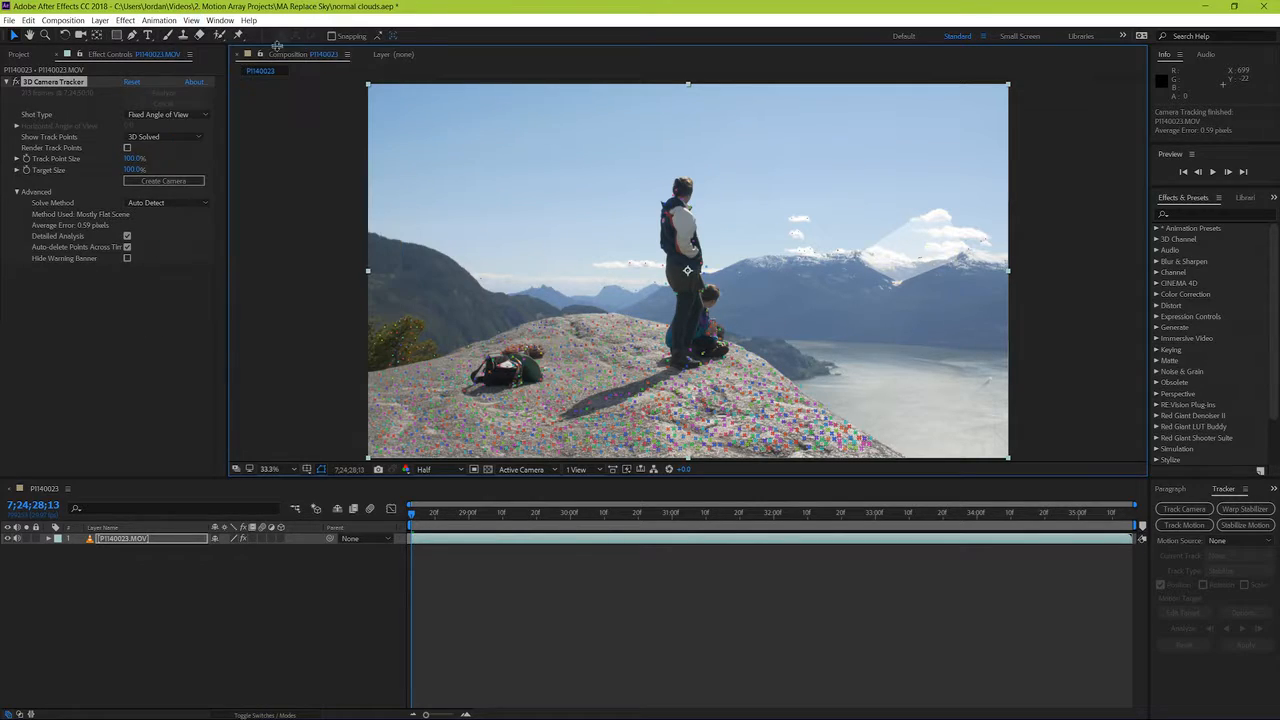
right_click(925, 265)
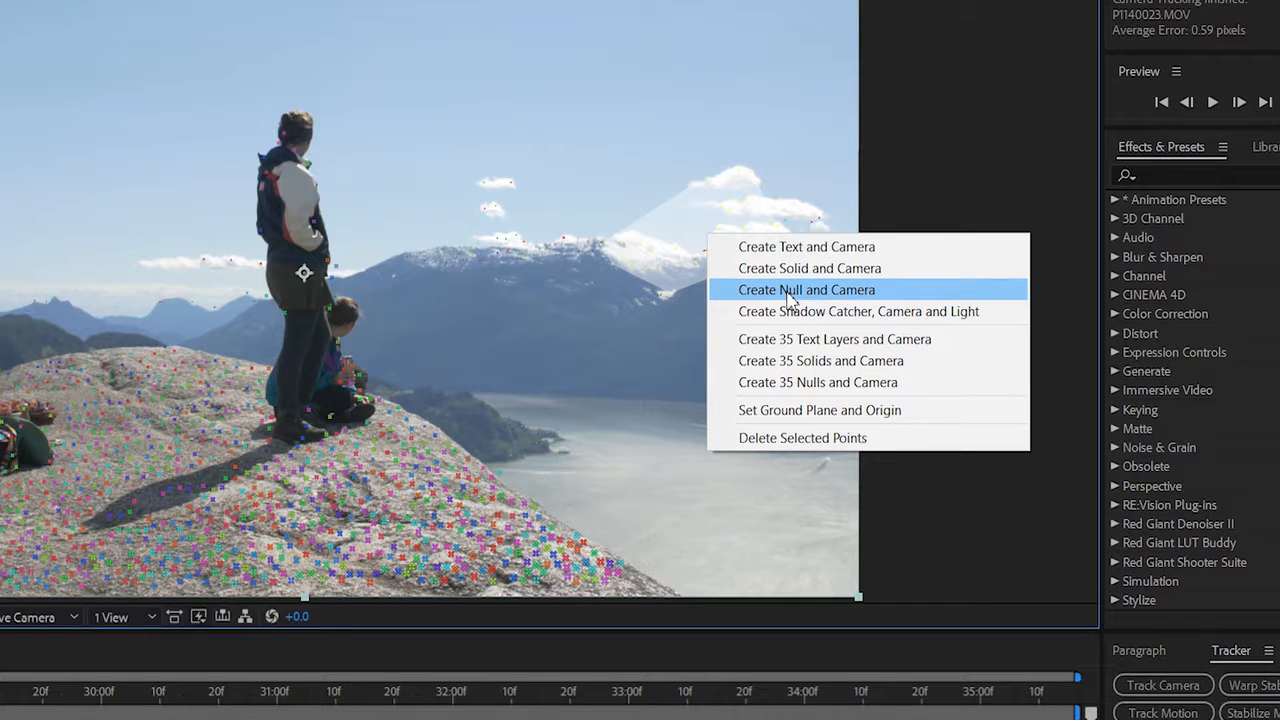
left_click(910, 270)
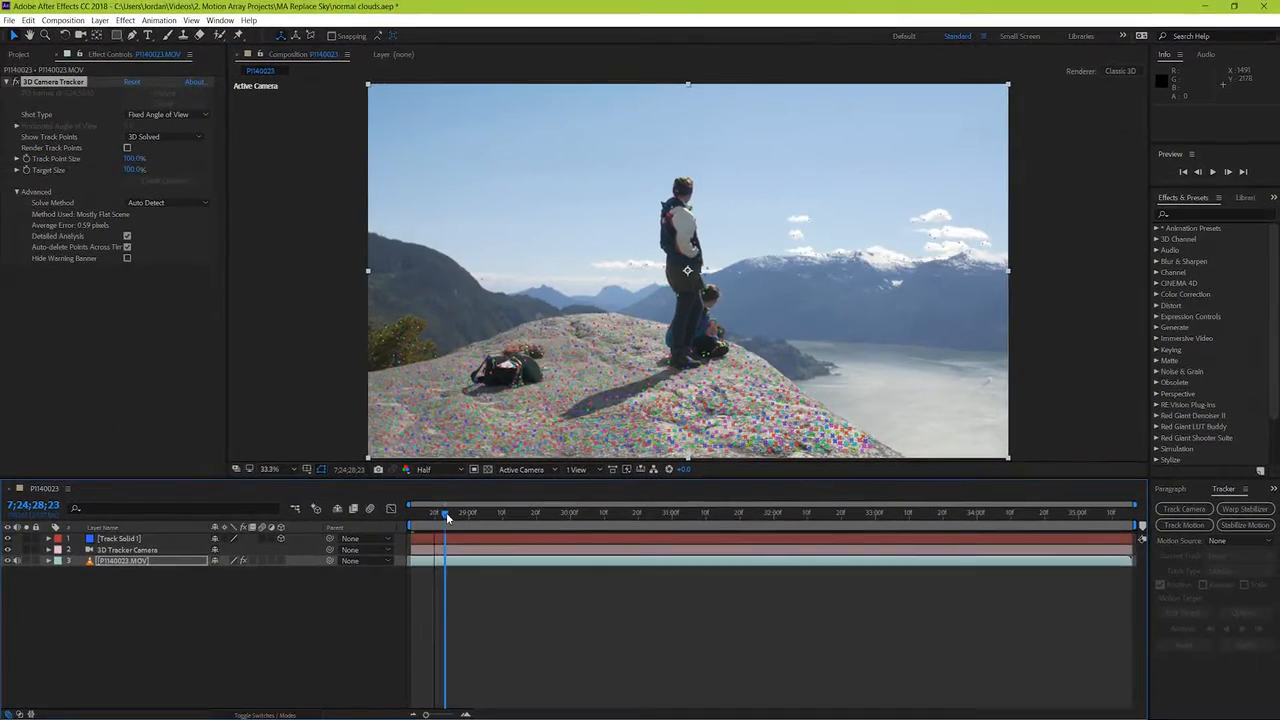
Step: Scale Track Solid 1 up to about 1920% and rotate it so that its face points towards the camera
left_click(434, 517)
left_click(434, 543)
left_click(49, 539)
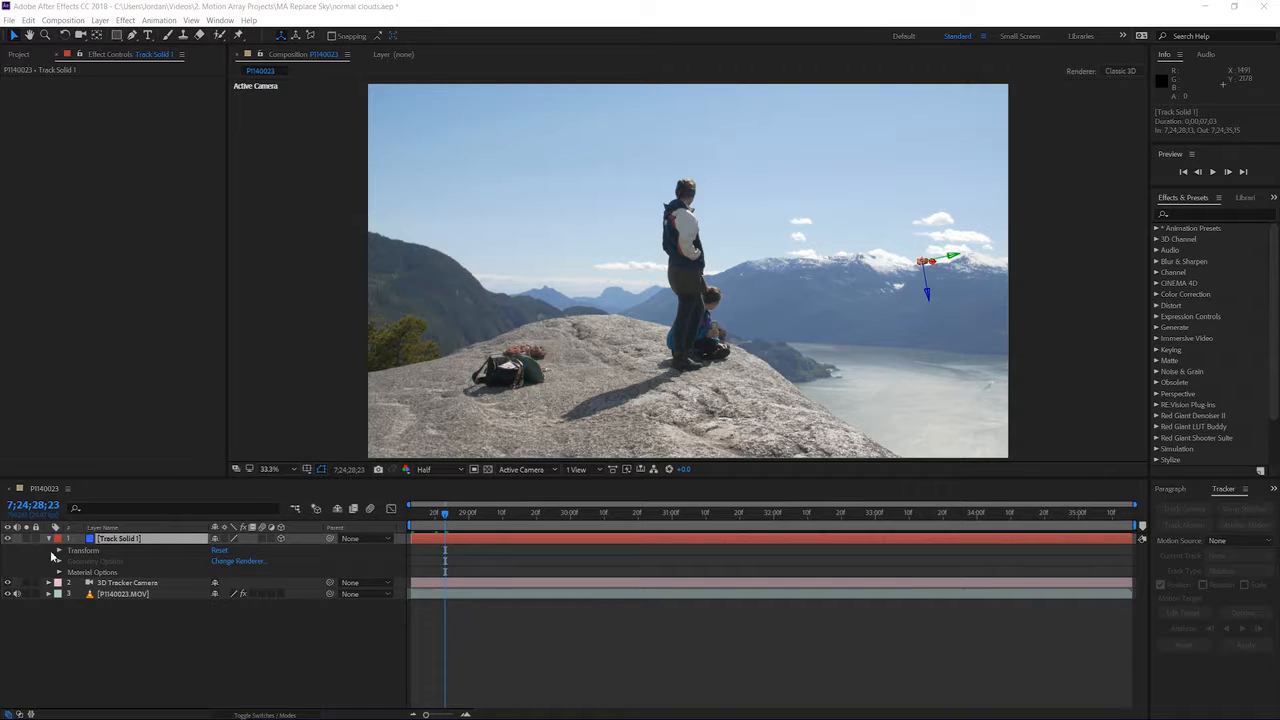
left_click(59, 551)
left_click_drag(228, 583, 980, 540)
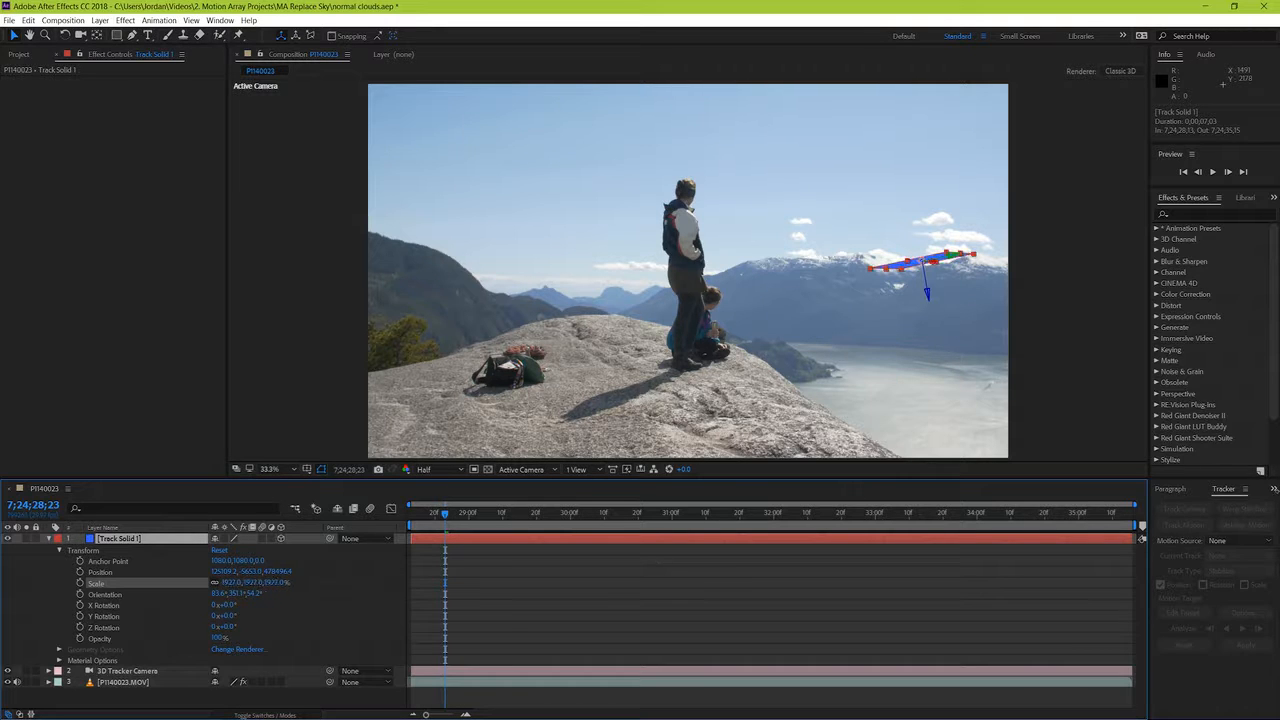
key("w")
left_click_drag(942, 250, 922, 240)
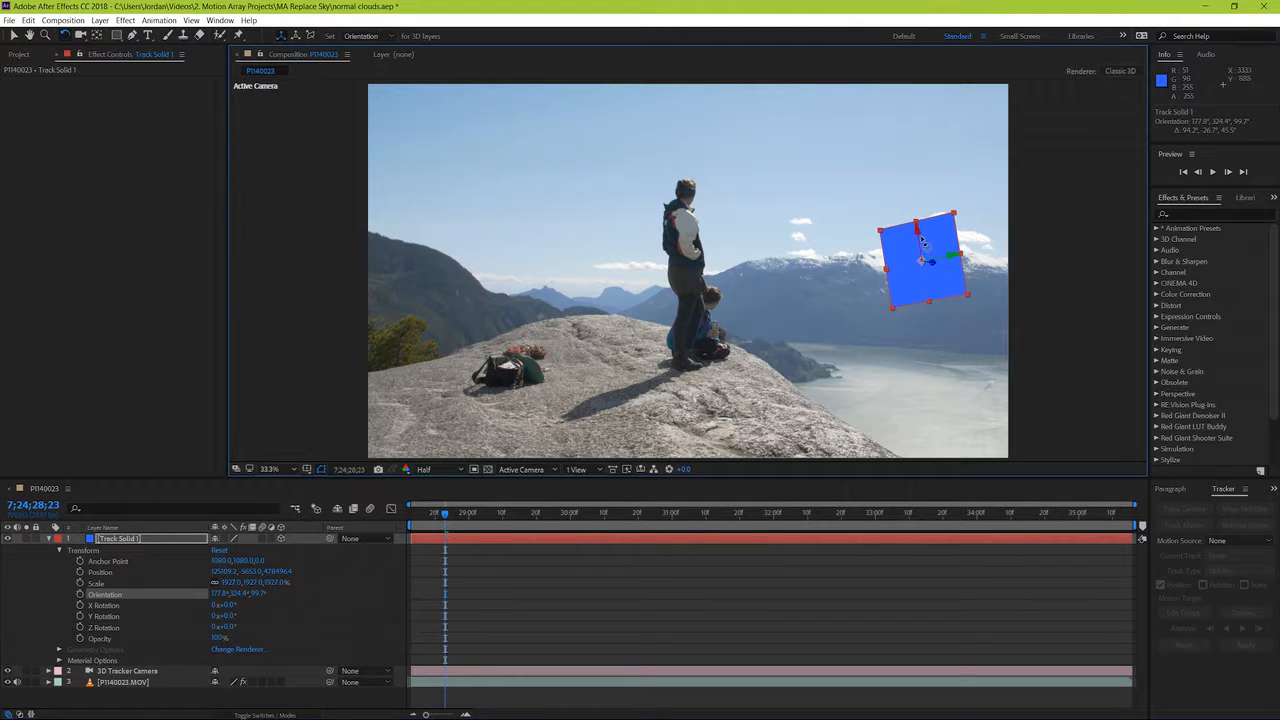
Step: Move Track Solid 1 up into the open sky above the clouds and play the composition to check its tracking
left_click(724, 5)
key("v")
left_click_drag(935, 240, 888, 150)
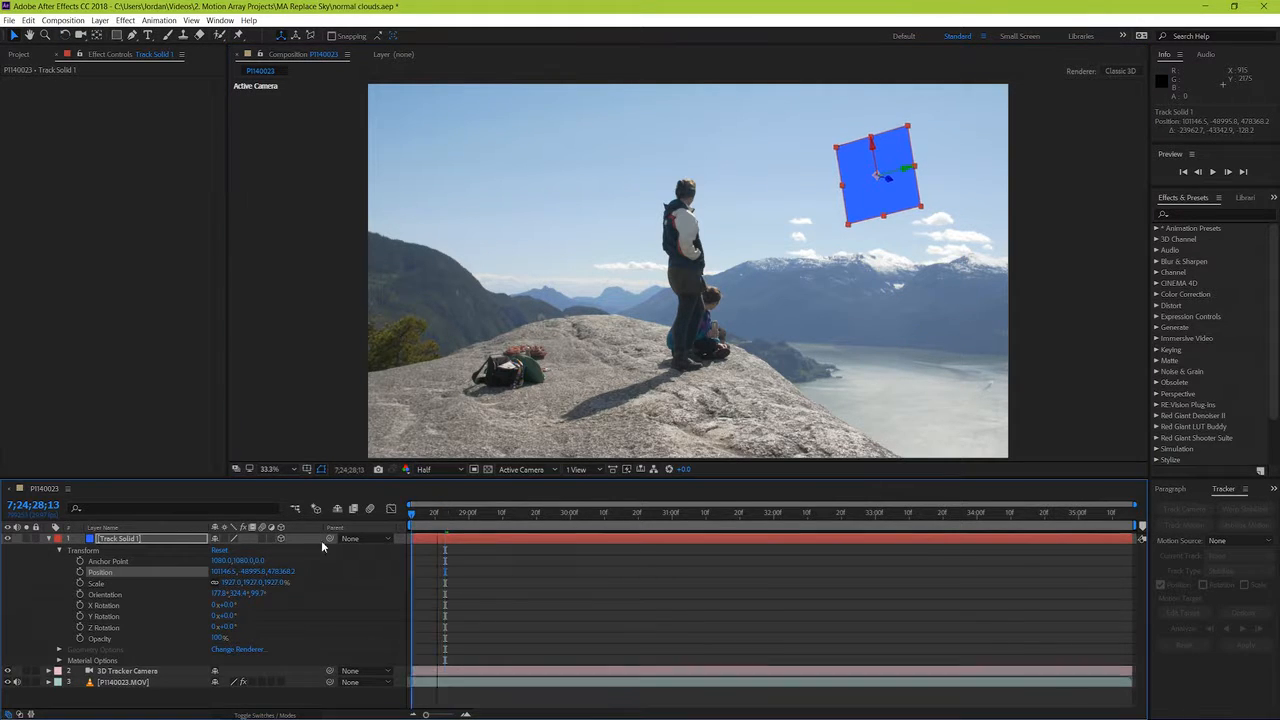
key("space")
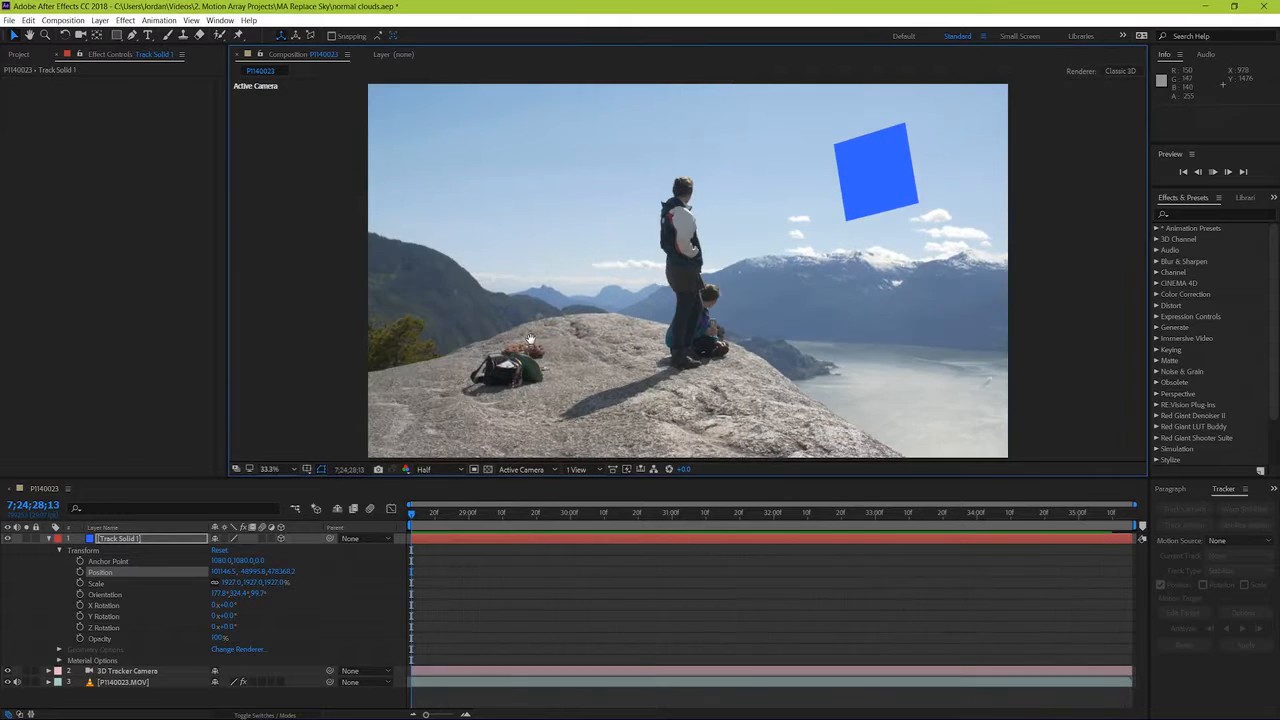
key("space")
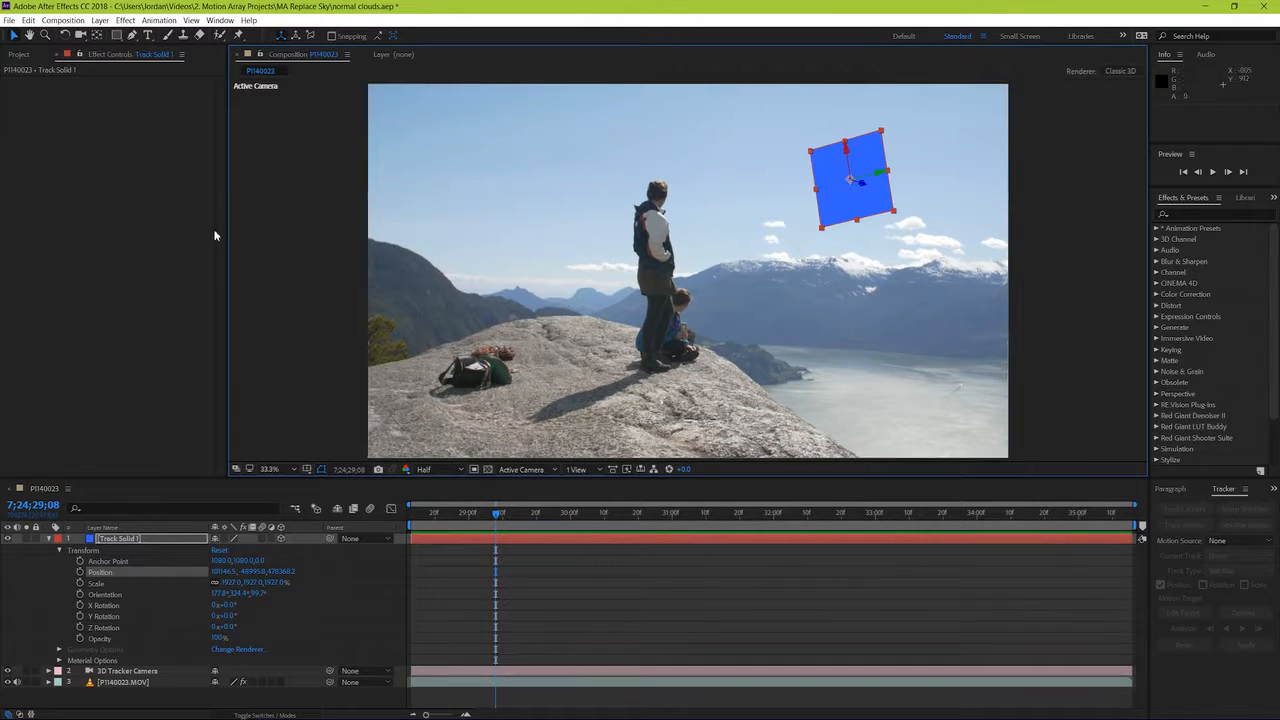
Step: Open the cloudy sky JPG and examine its clouds, treeline and water up close, ending back in the P1140023 composition
left_click(21, 55)
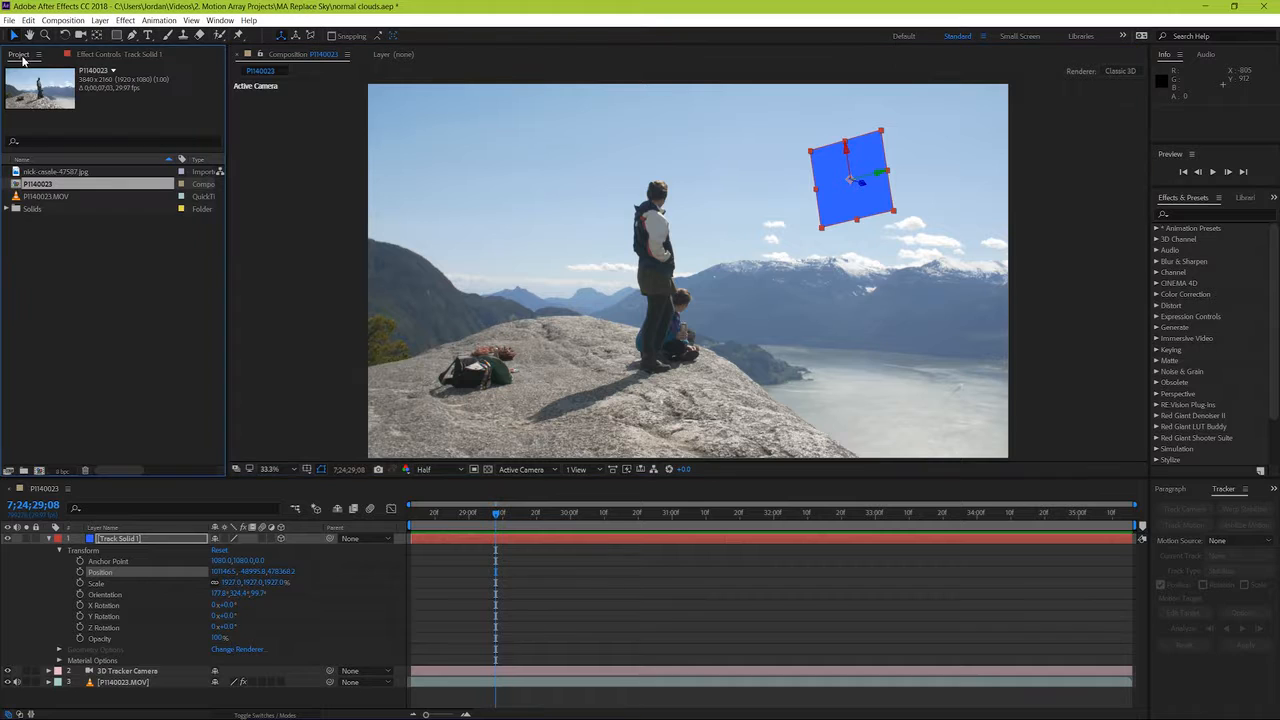
double_click(40, 172)
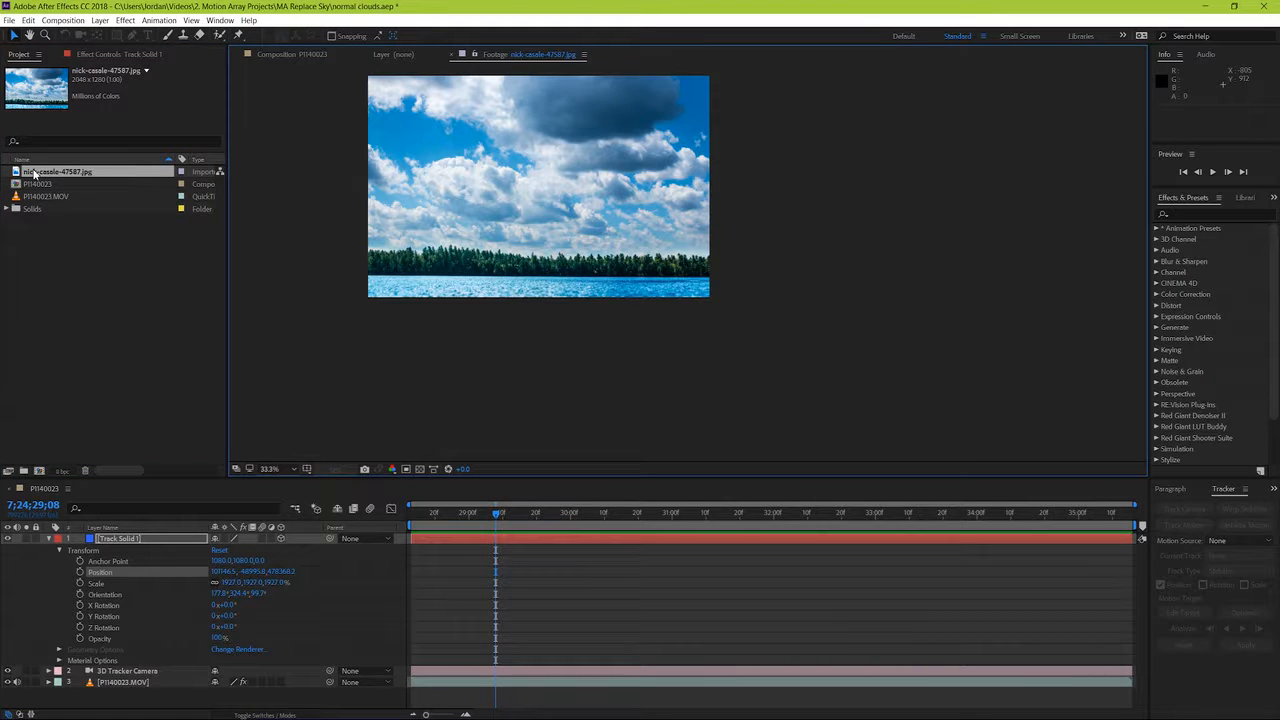
scroll(497, 188, "down", 4)
scroll(497, 188, "up", 8)
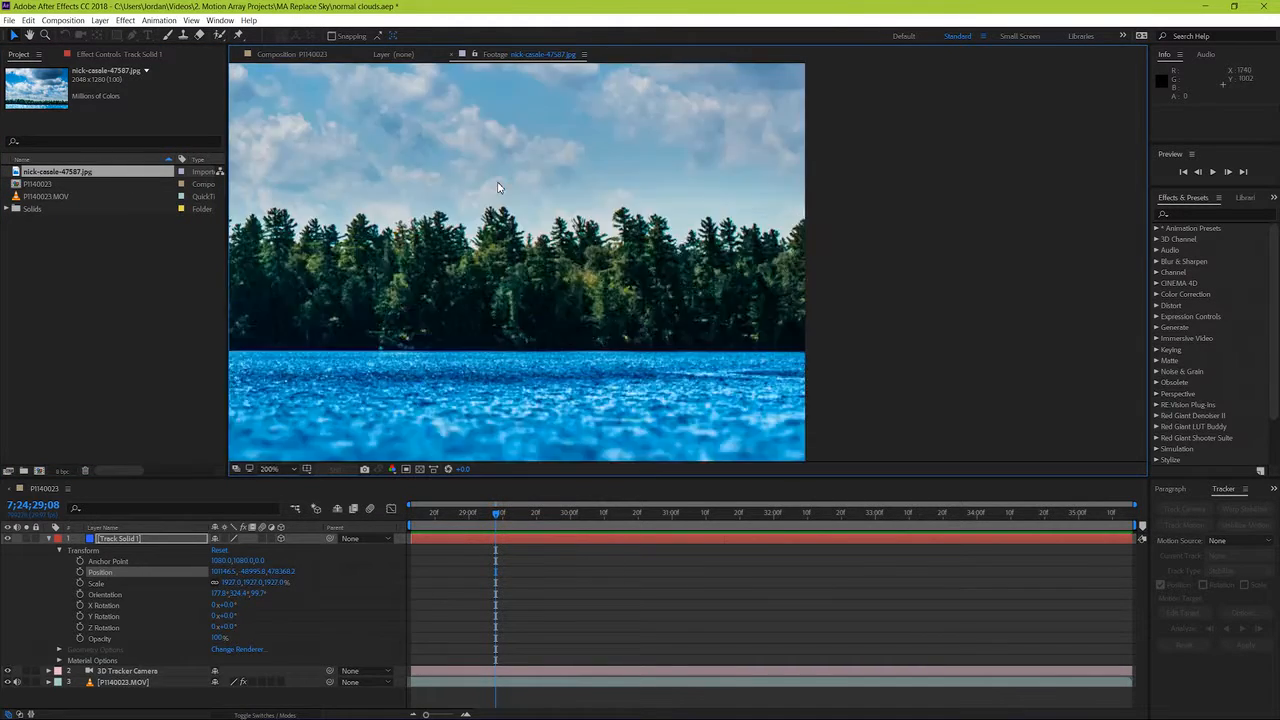
scroll(497, 188, "down", 1)
scroll(499, 188, "down", 1)
key("space")
left_click_drag(499, 188, 718, 308)
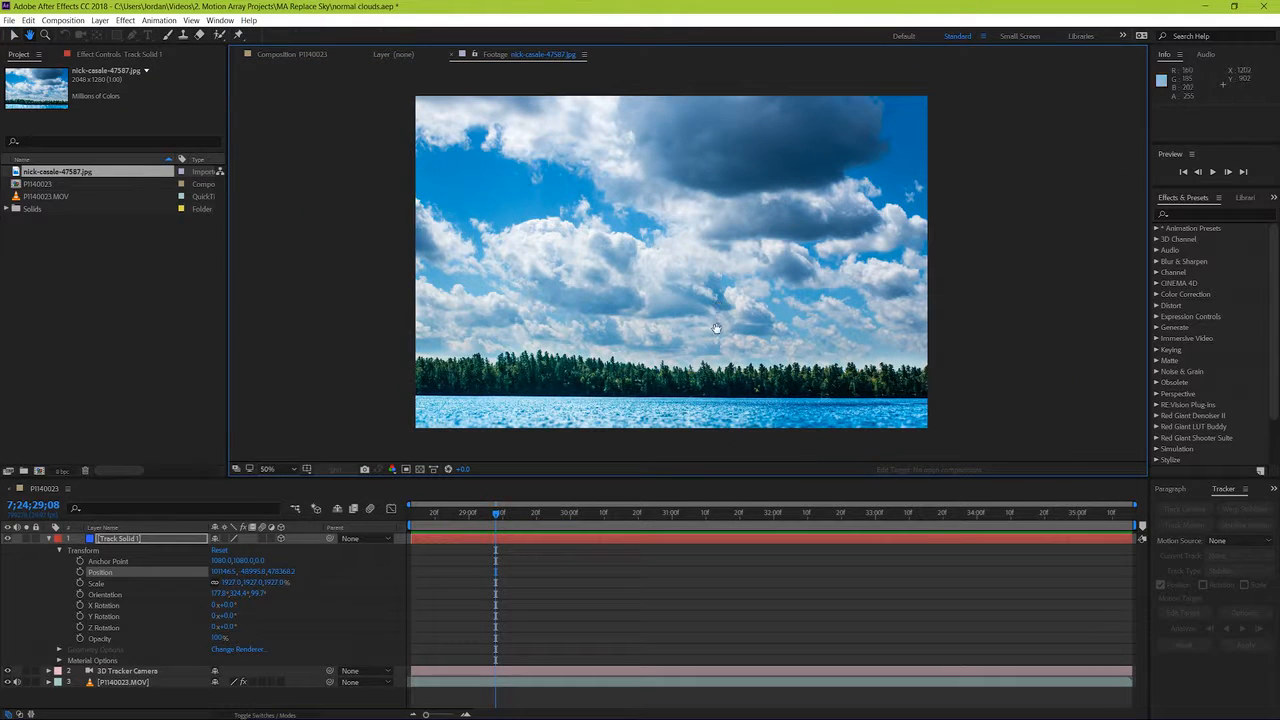
left_click(288, 54)
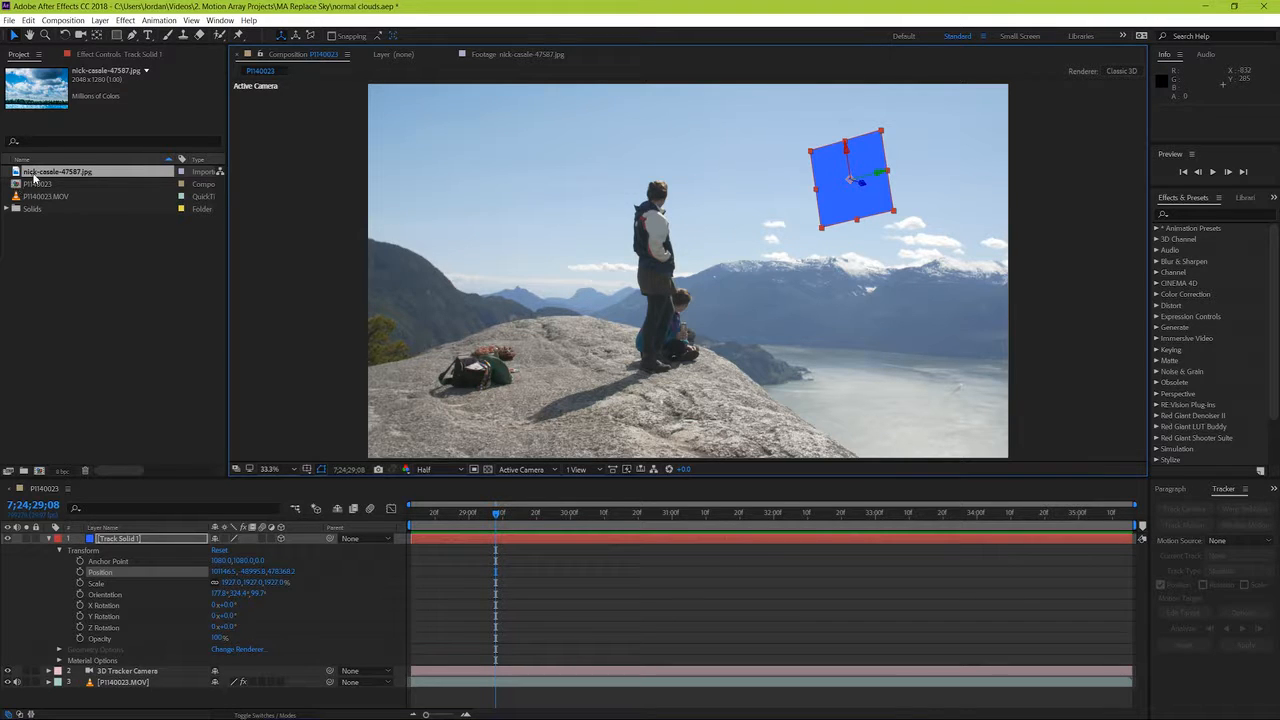
Step: Add the cloudy sky JPG to the composition beneath the P1140023.MOV layer and collapse Track Solid 1's properties
left_click_drag(33, 177, 113, 705)
left_click(48, 539)
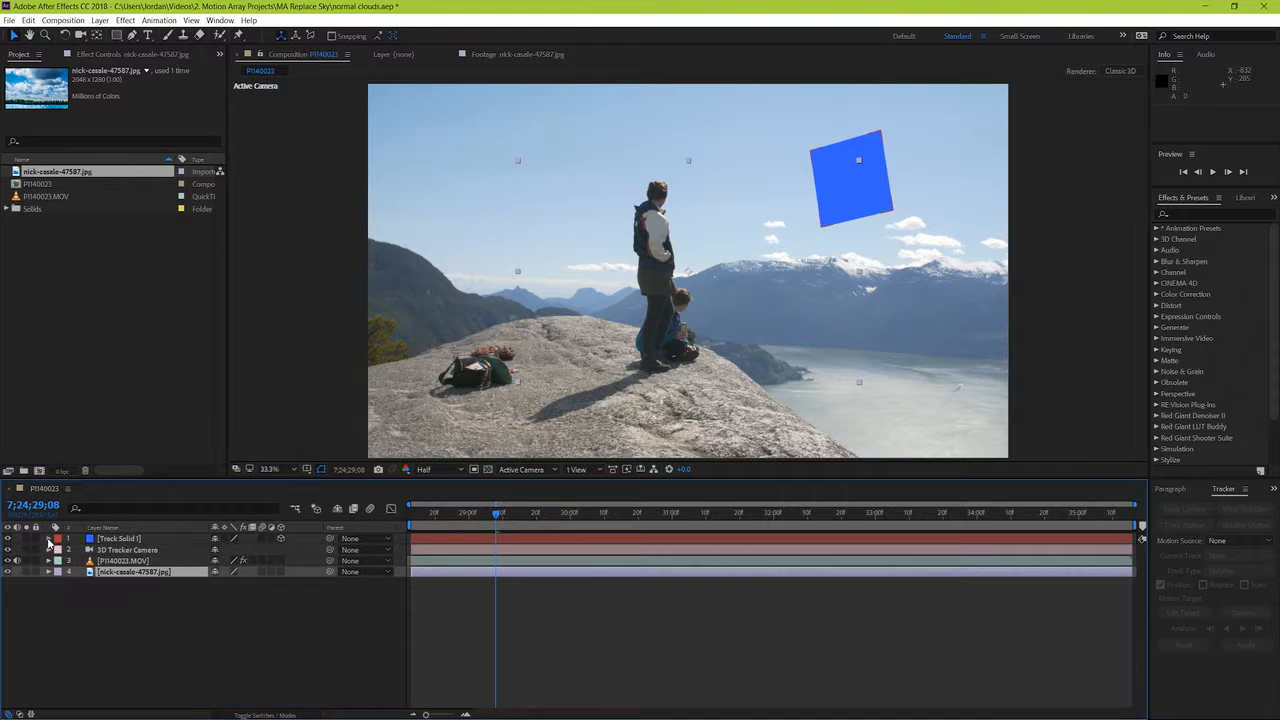
Step: Lower the opacity of the P1140023.MOV layer to 61%
left_click(111, 562)
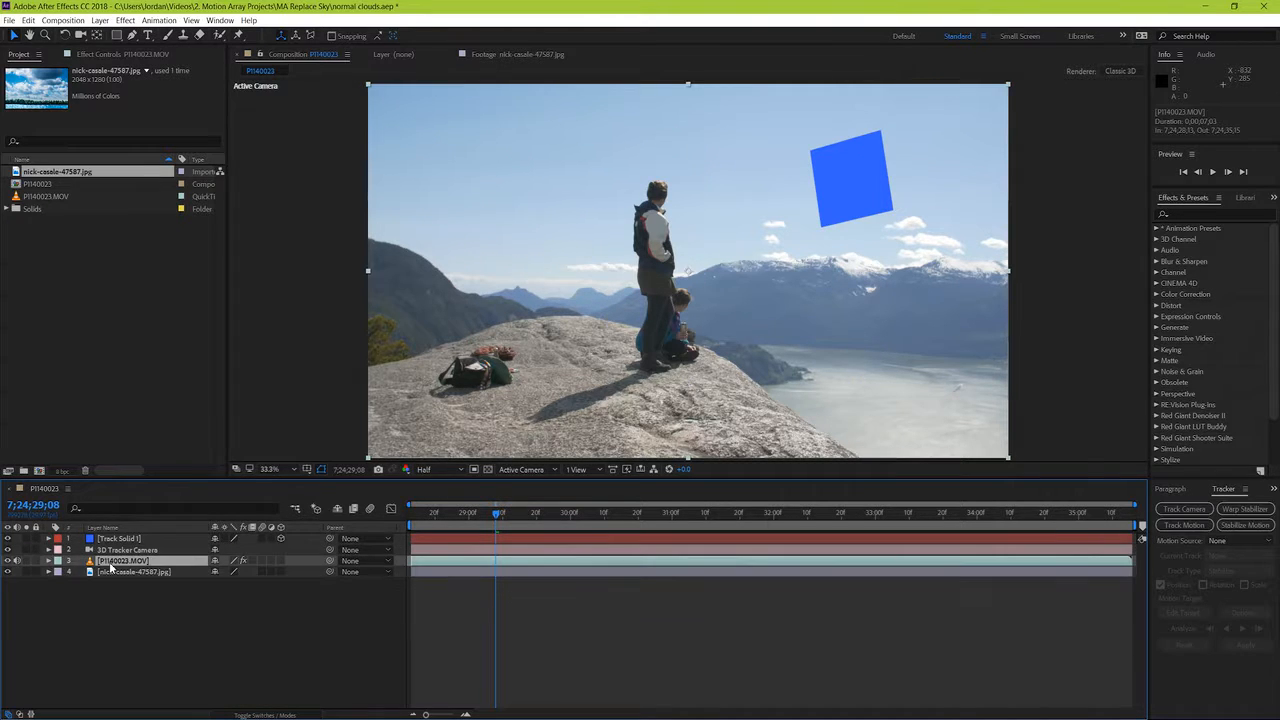
key("t")
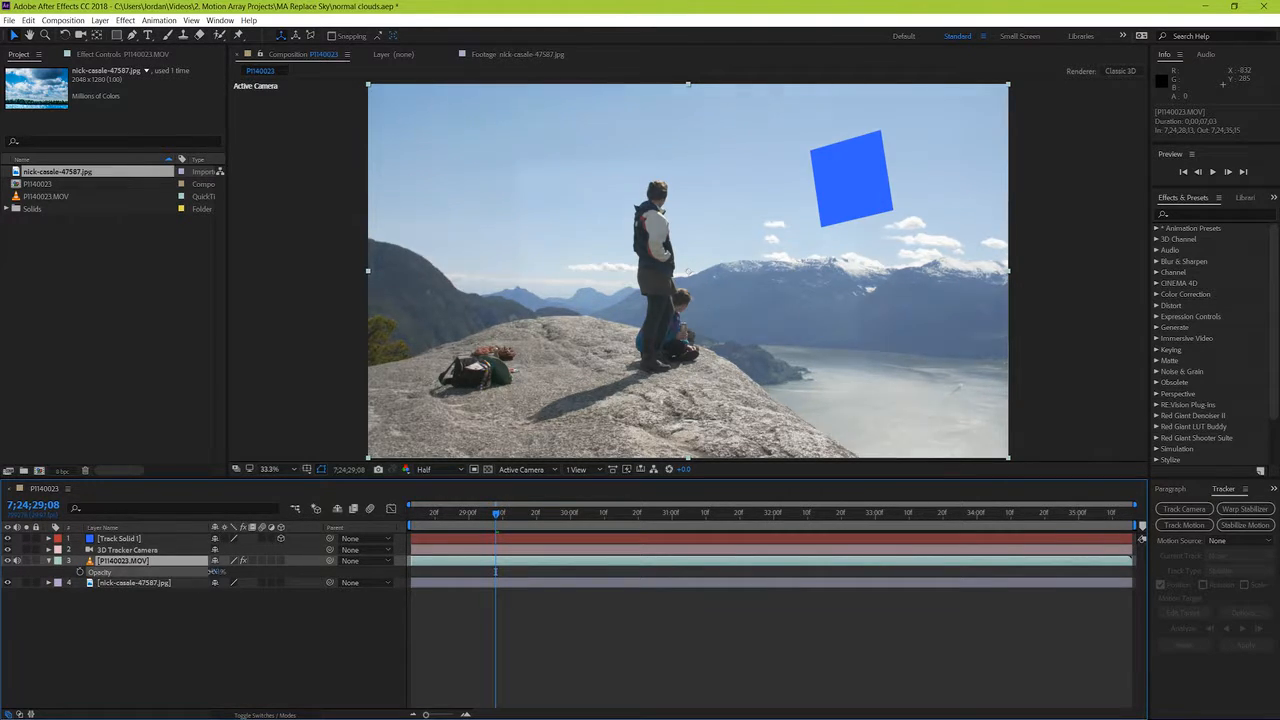
left_click_drag(214, 572, 181, 572)
Step: Make the cloudy sky JPG a 3D layer and parent it to Track Solid 1
left_click_drag(273, 489, 228, 497)
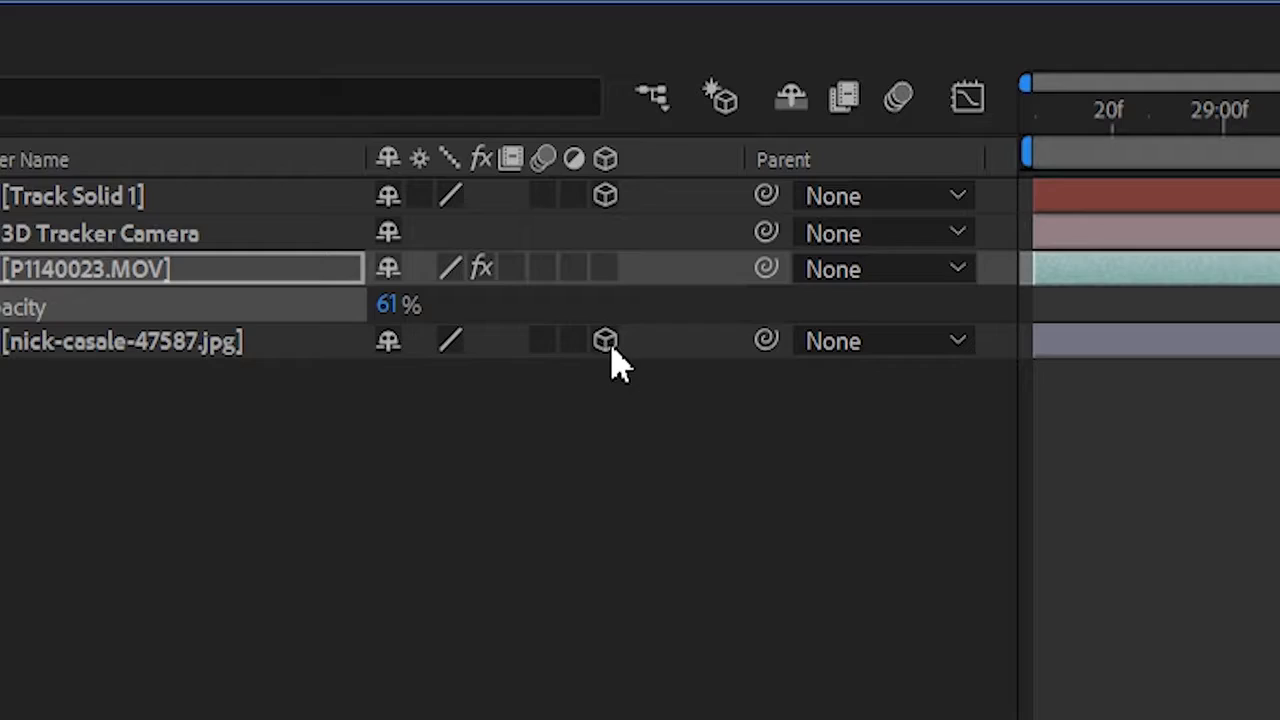
left_click_drag(766, 341, 167, 205)
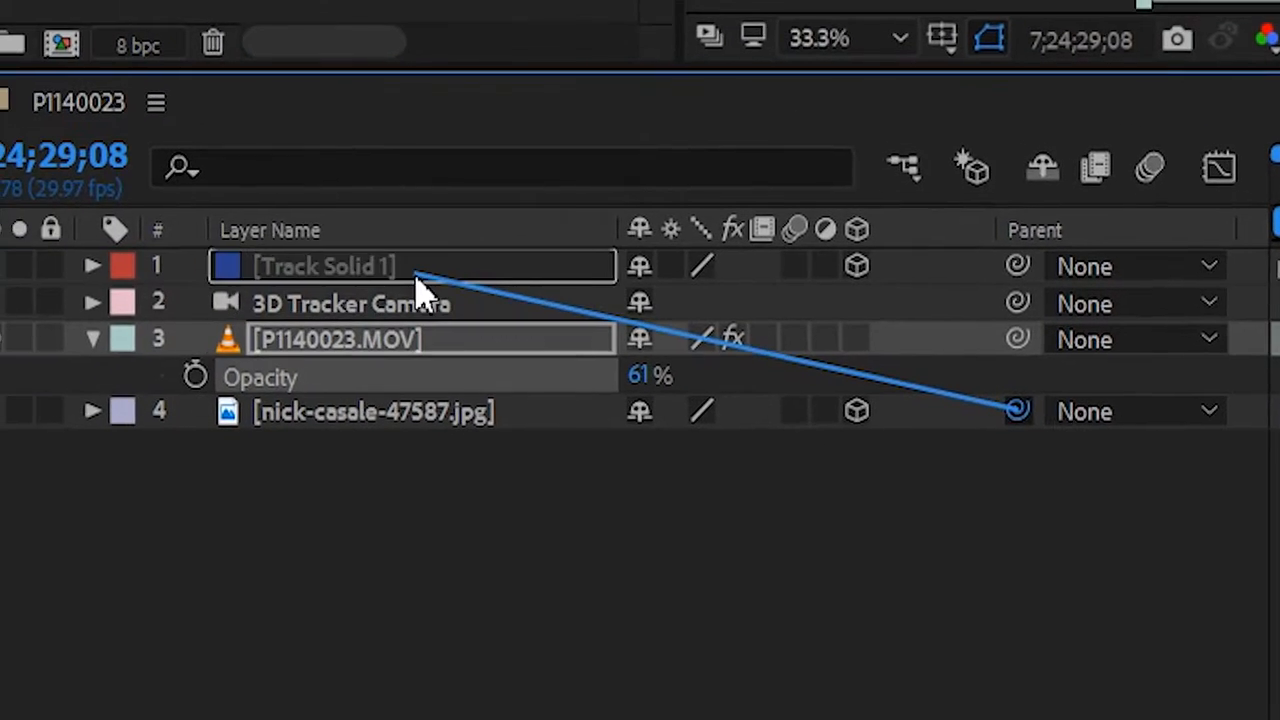
left_click_drag(414, 274, 414, 276)
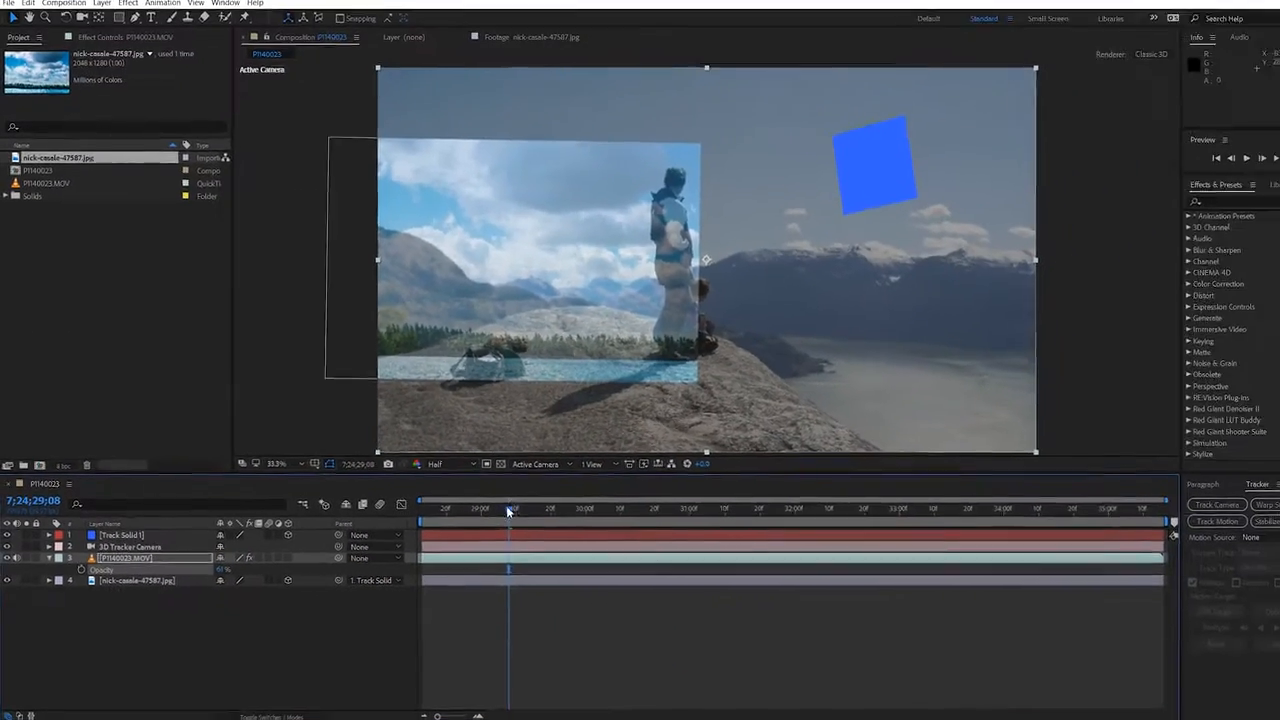
Step: Play the composition several times to check how the cloudy sky JPG moves with the footage, ending back at its start
key("space")
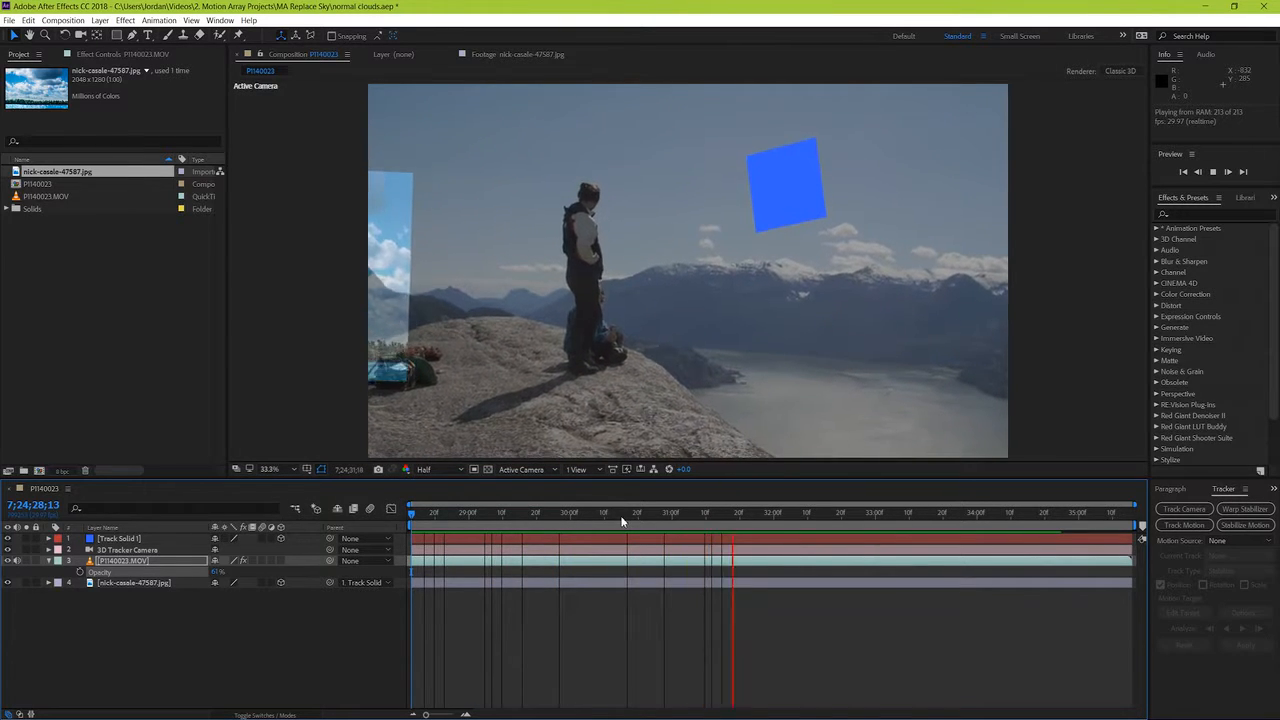
key("space")
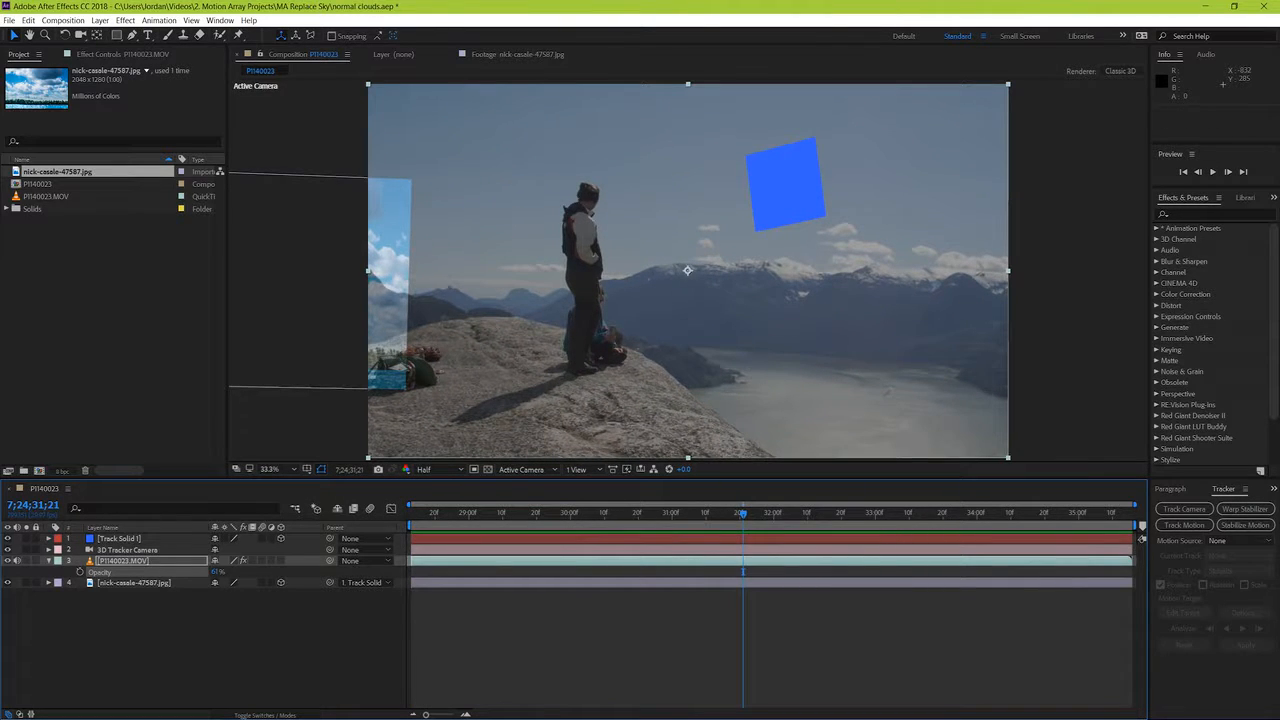
left_click(580, 514)
key("space")
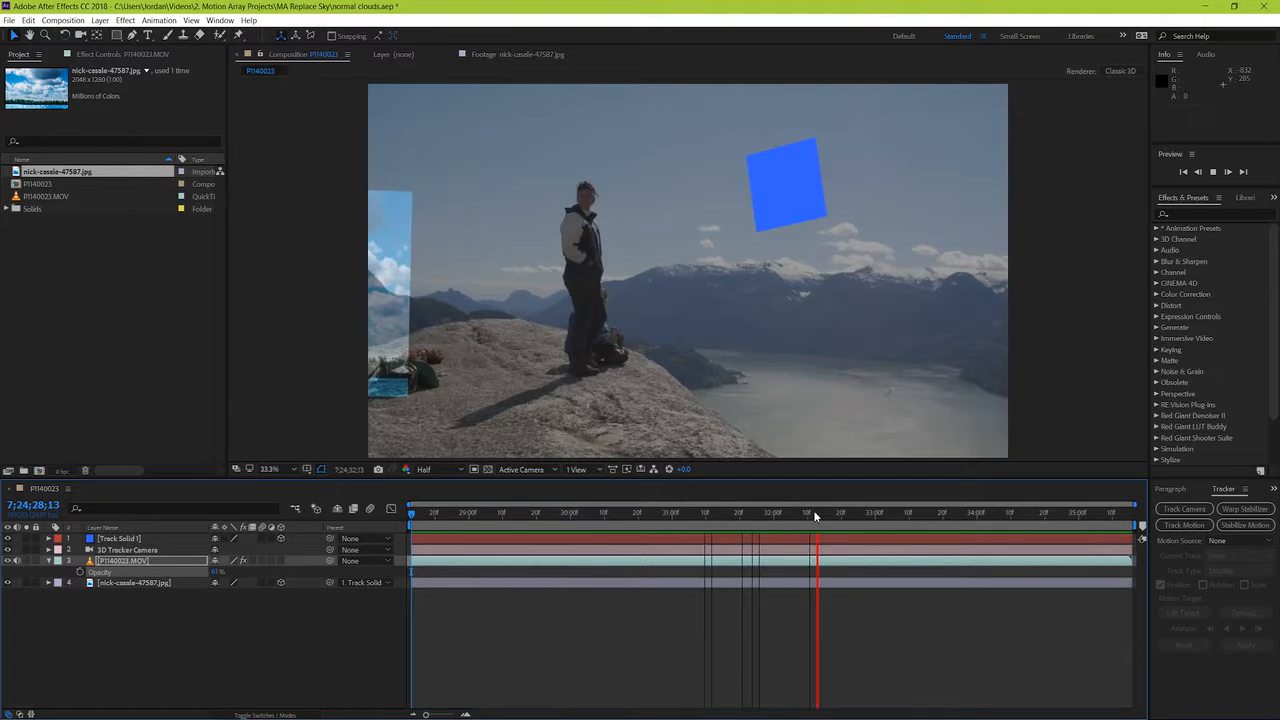
left_click_drag(815, 514, 300, 531)
key("space")
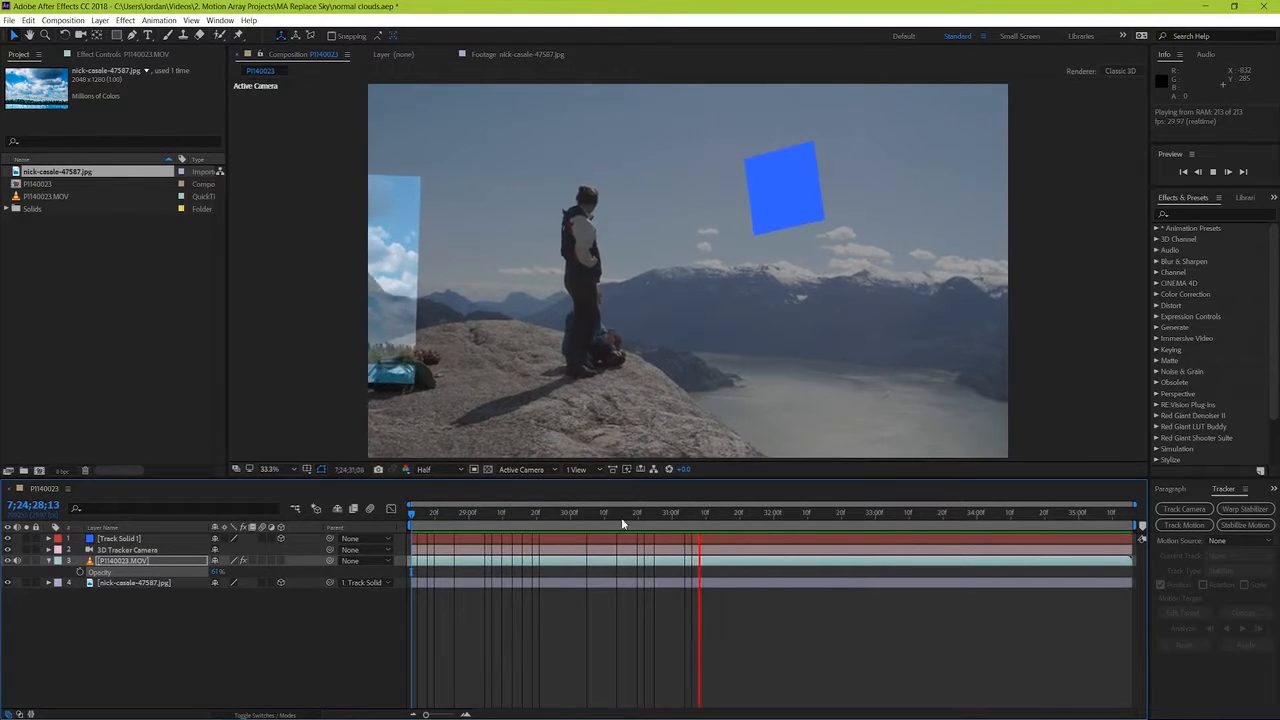
left_click_drag(786, 514, 357, 558)
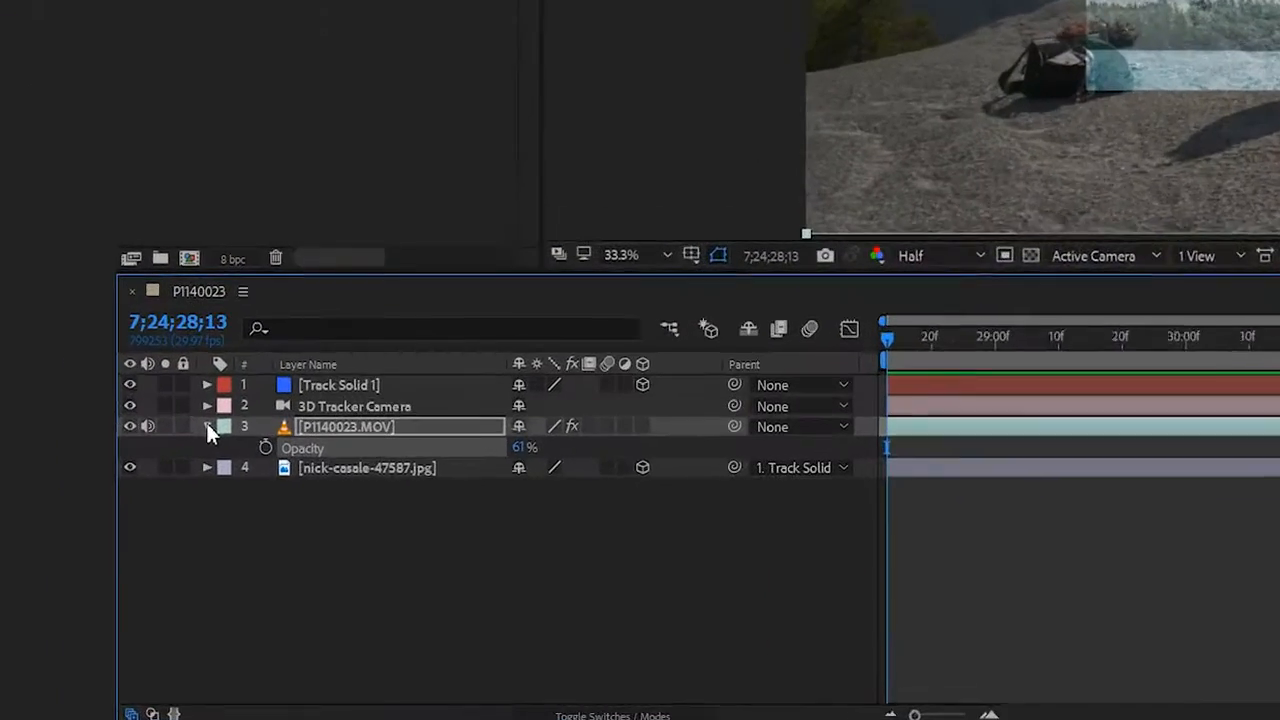
Step: Push the cloudy sky JPG back in depth to a Z position of about 22305, in front of the mountains, and play the composition to check it
left_click(49, 561)
left_click(48, 582)
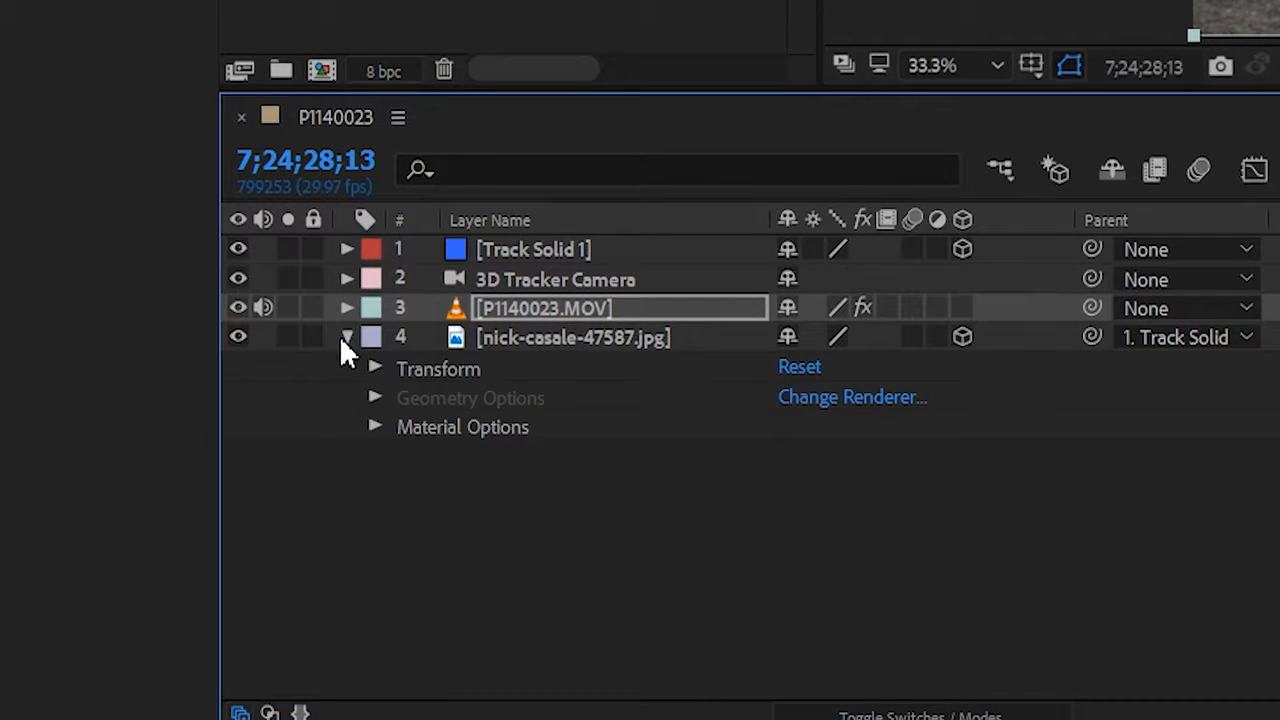
left_click(376, 369)
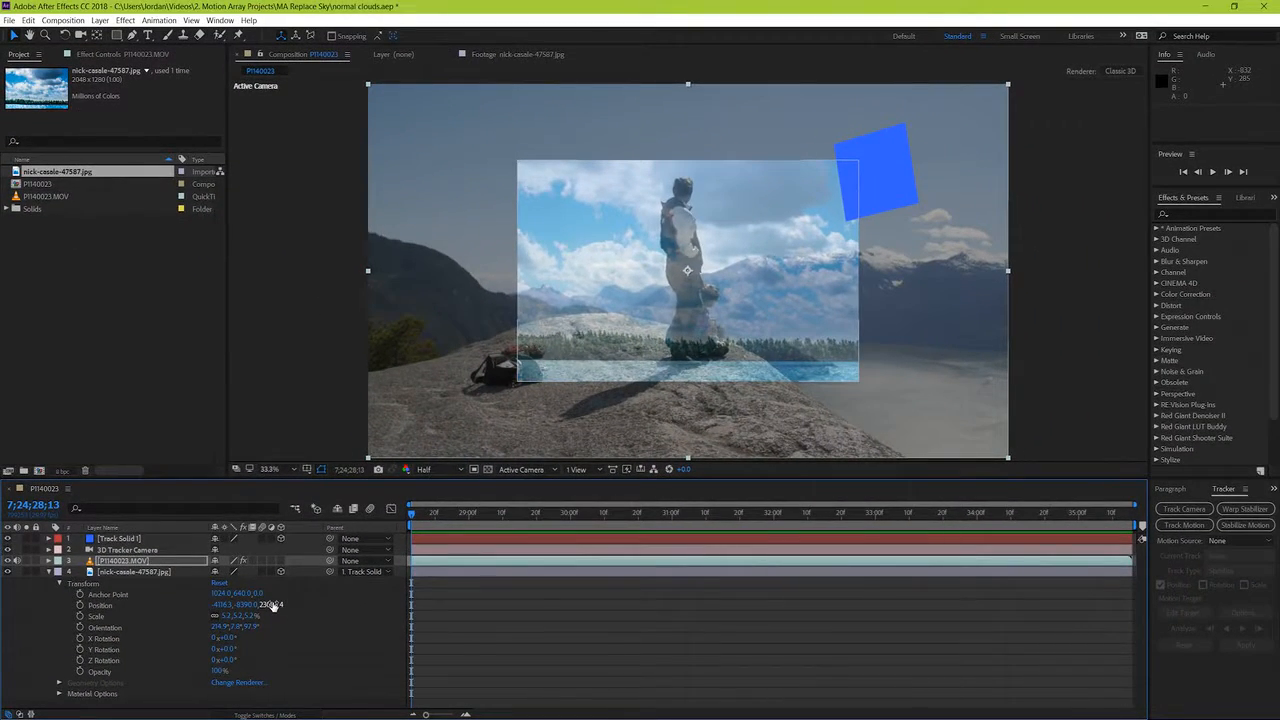
left_click_drag(272, 604, 13, 659)
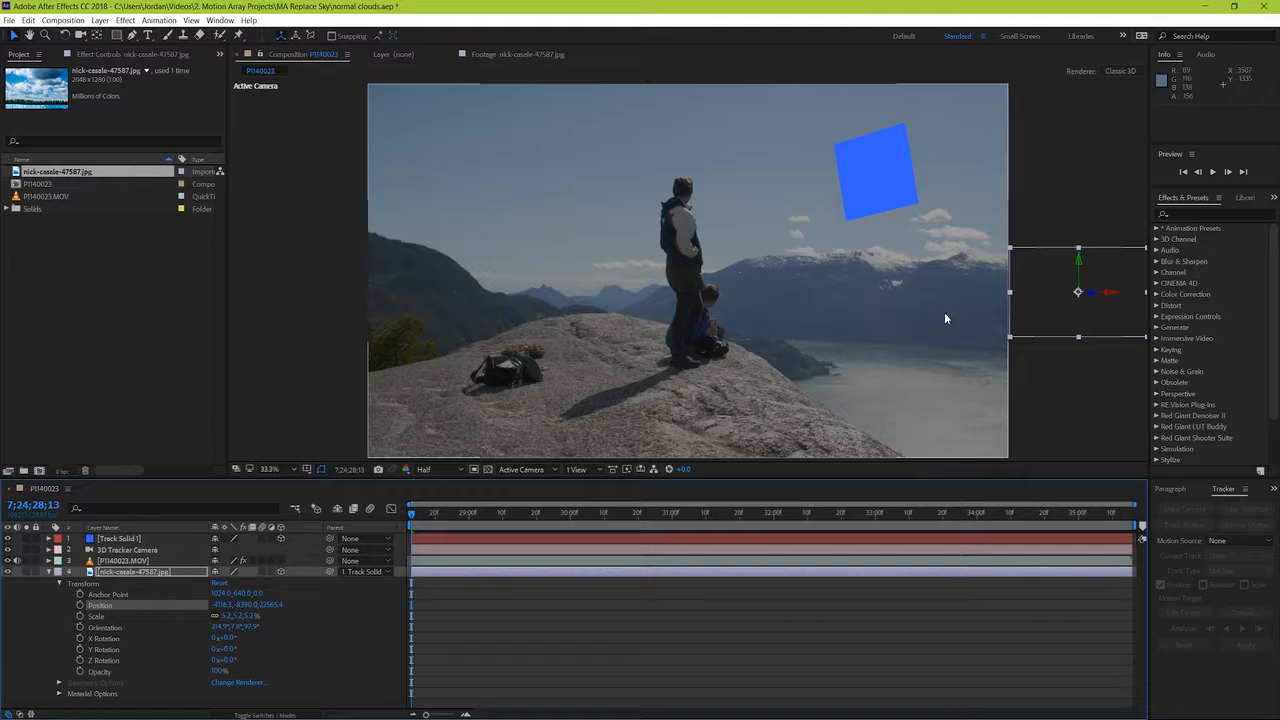
left_click_drag(1063, 317, 657, 263)
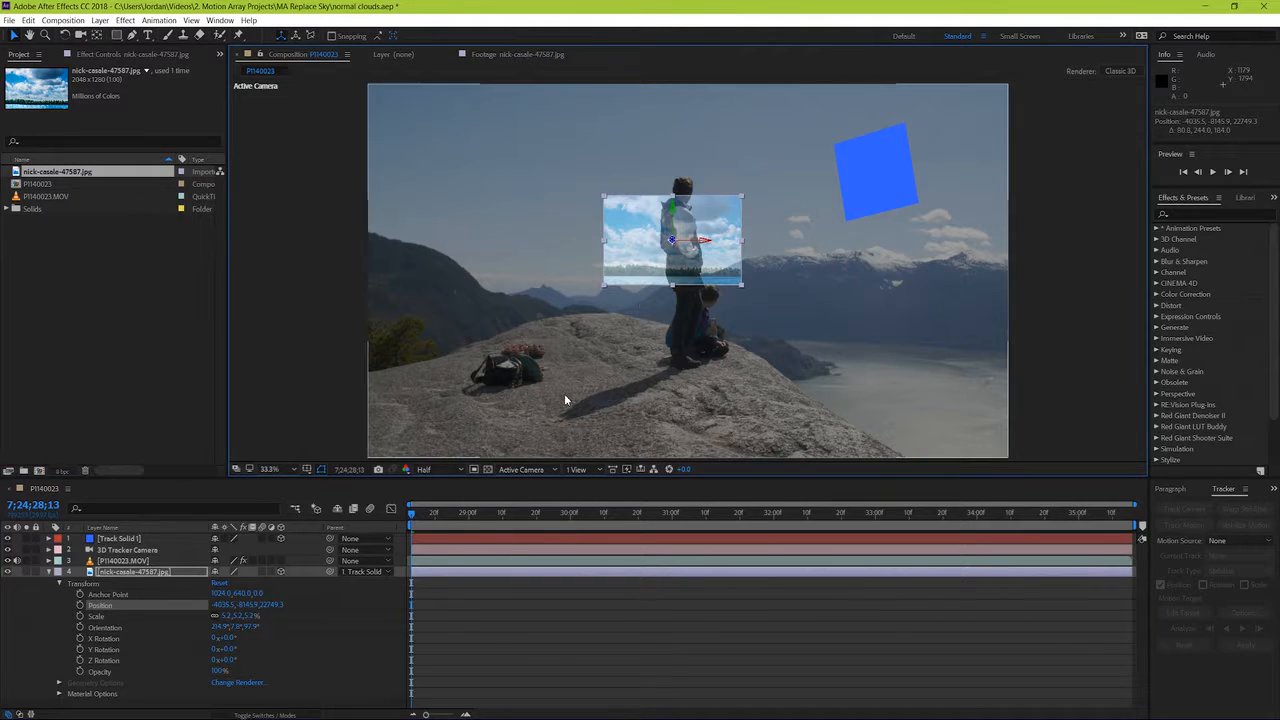
left_click_drag(270, 605, 122, 603)
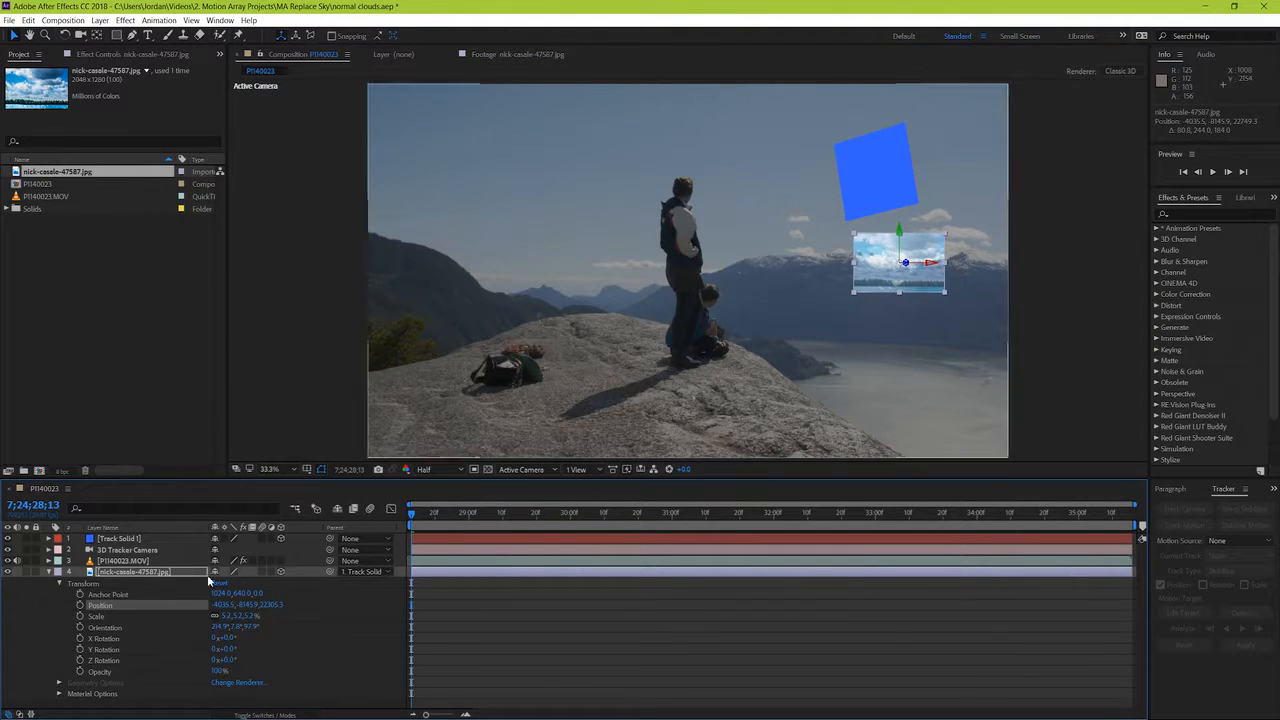
key("space")
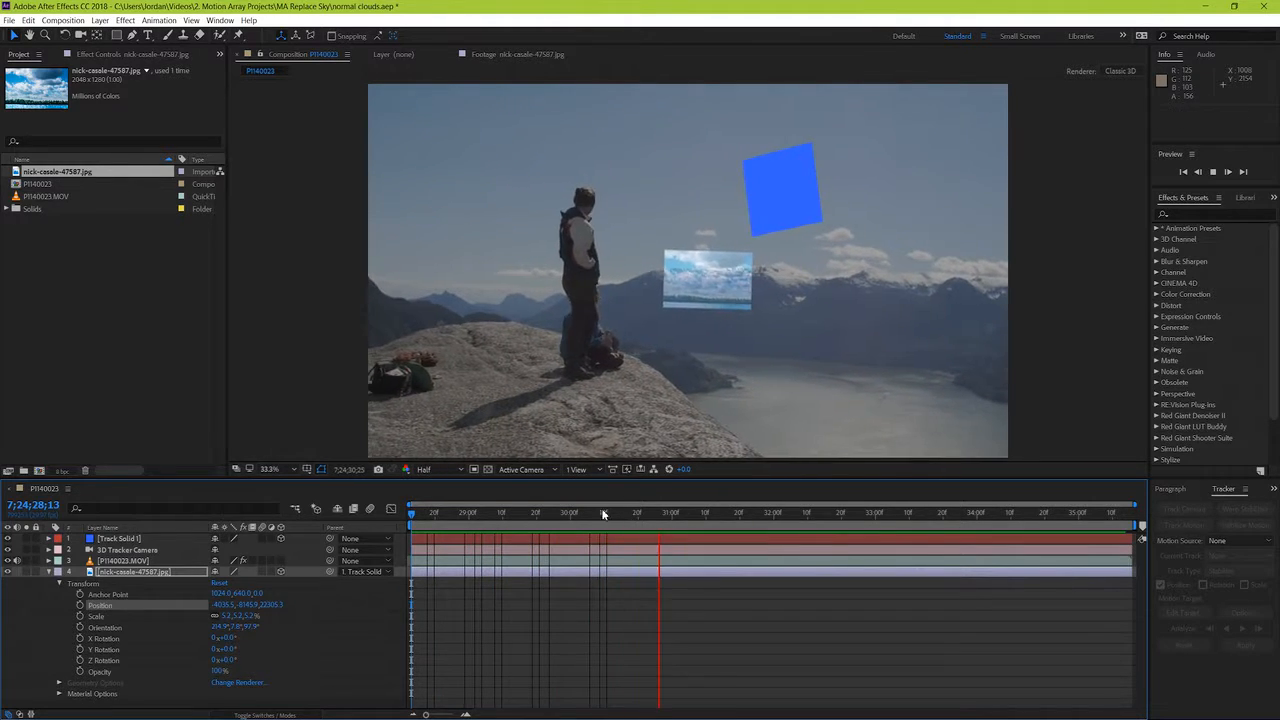
key("space")
Step: Set the cloudy sky JPG's Z position to -1000000
left_click_drag(277, 606, 266, 604)
left_click(268, 605)
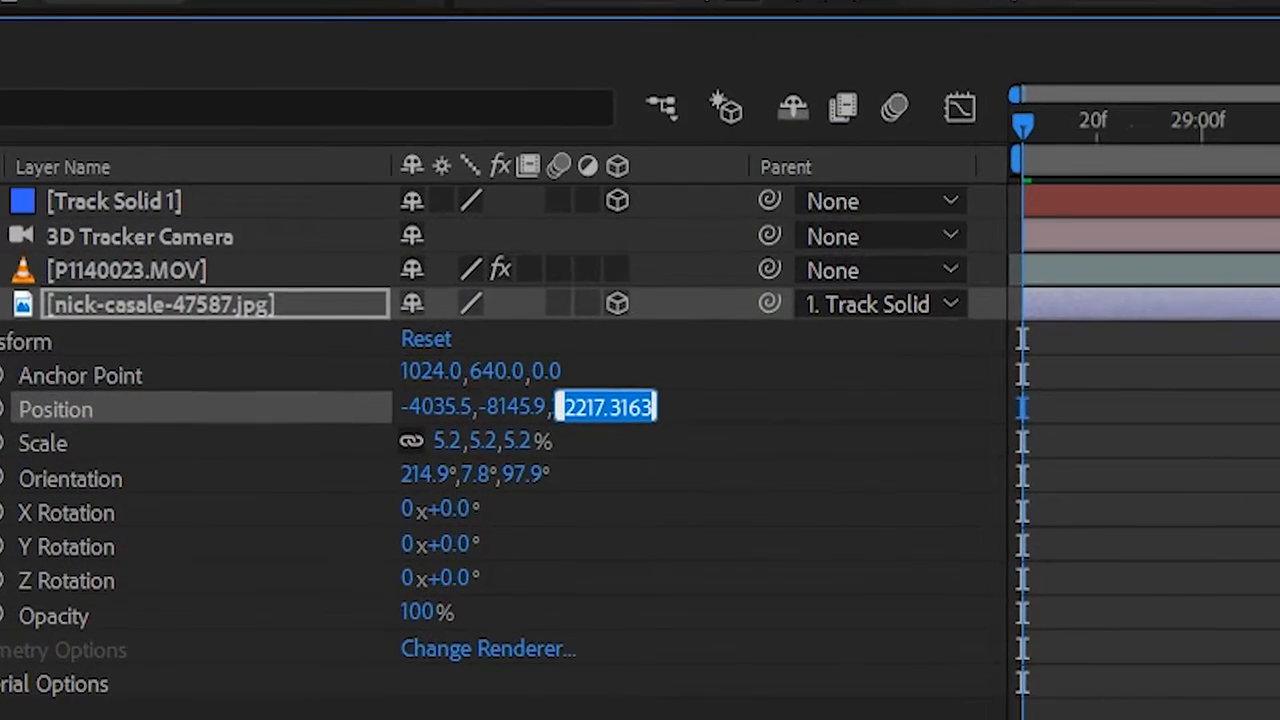
type("-10000000")
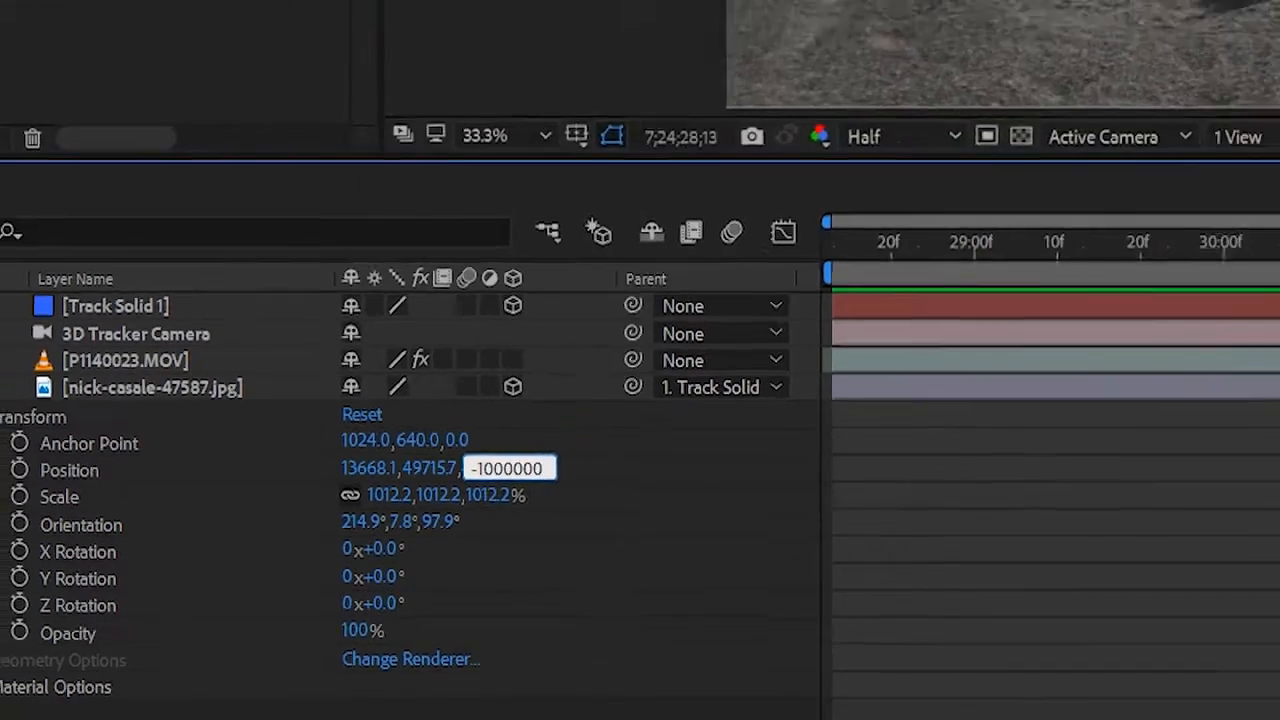
key("Return")
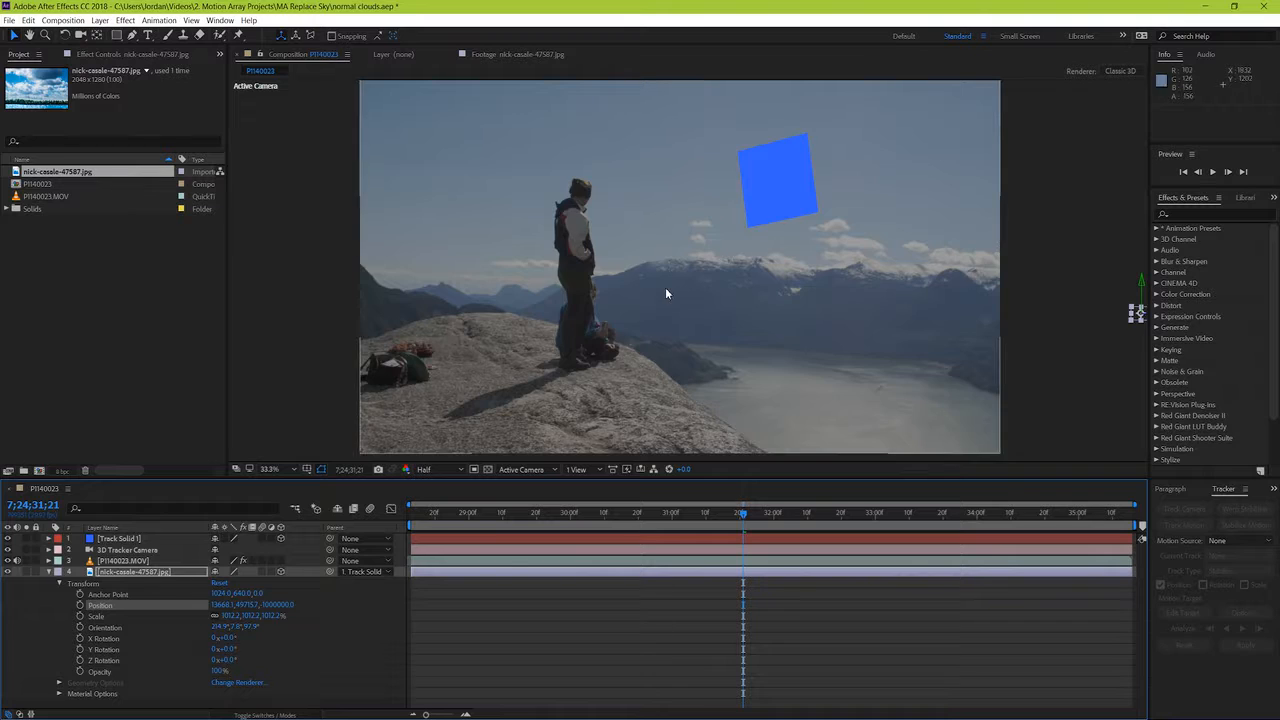
Step: Move the distant cloudy sky JPG into the frame, into the sky beside the standing man
scroll(668, 291, "down", 1)
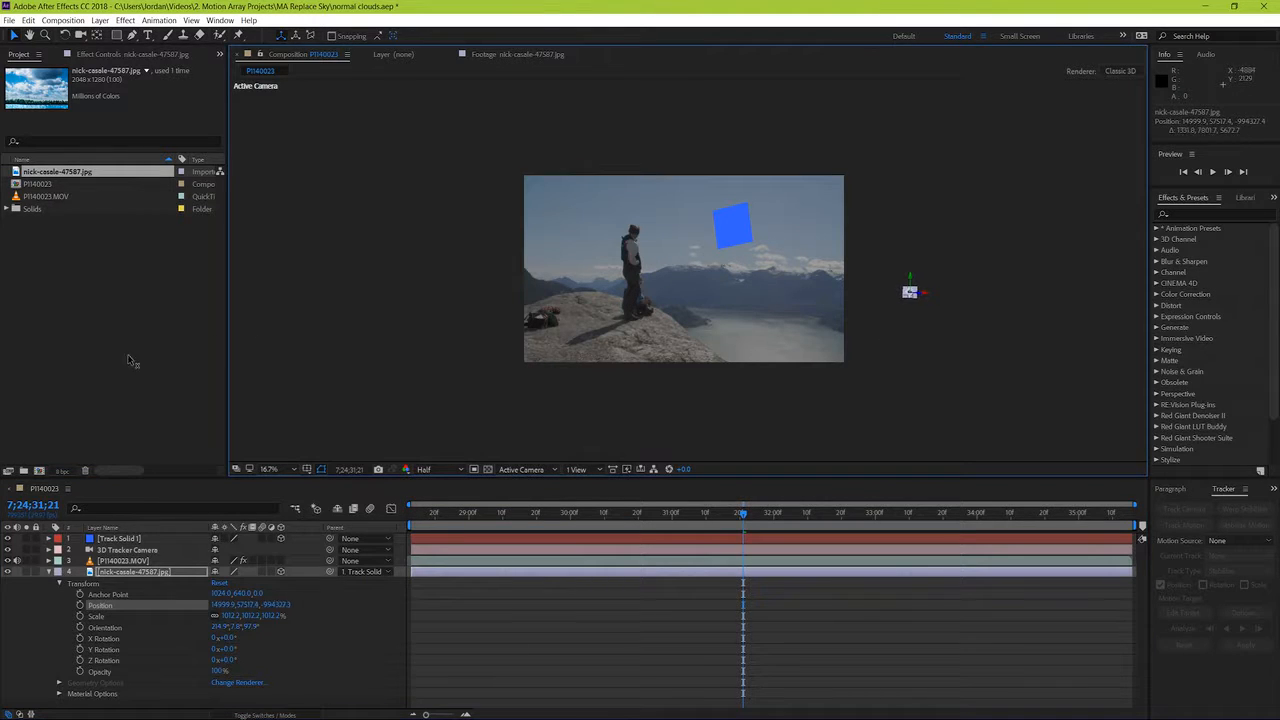
key("period")
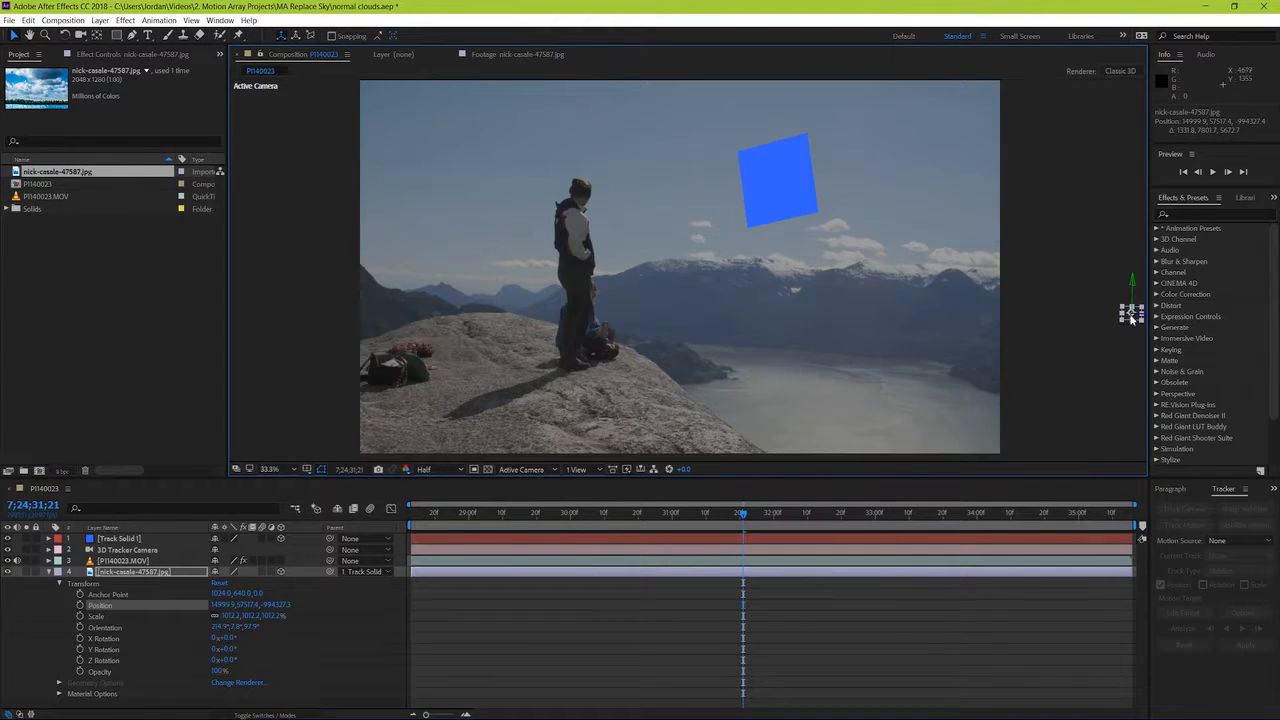
left_click_drag(1128, 318, 606, 234)
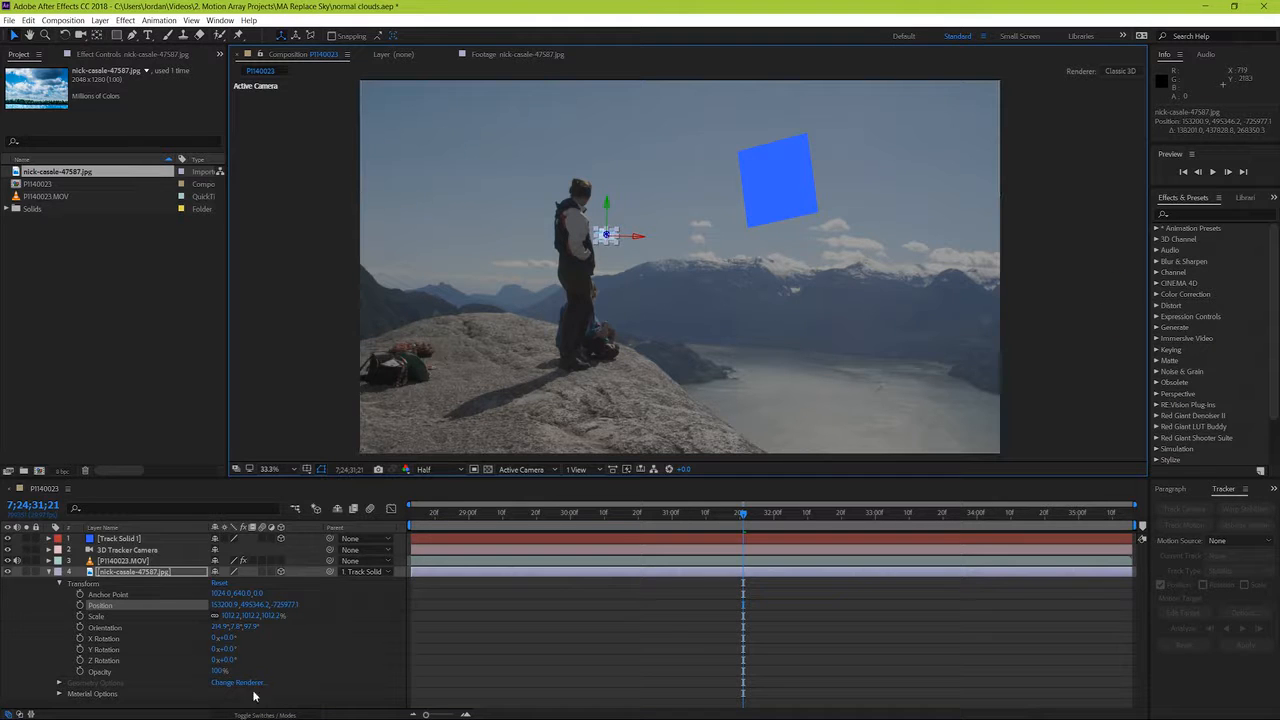
Step: Scale the cloudy sky JPG up to about 5547% and play the composition to check its tracking
left_click_drag(232, 616, 428, 614)
left_click_drag(636, 258, 663, 274)
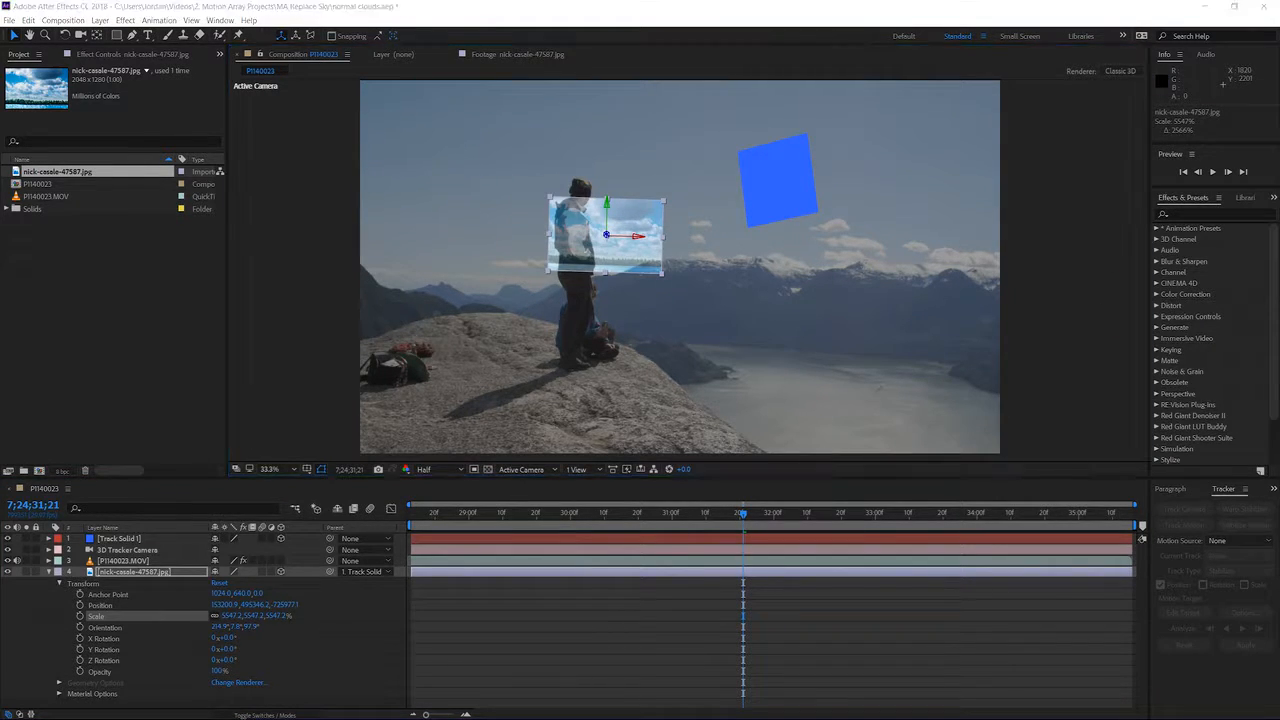
key("space")
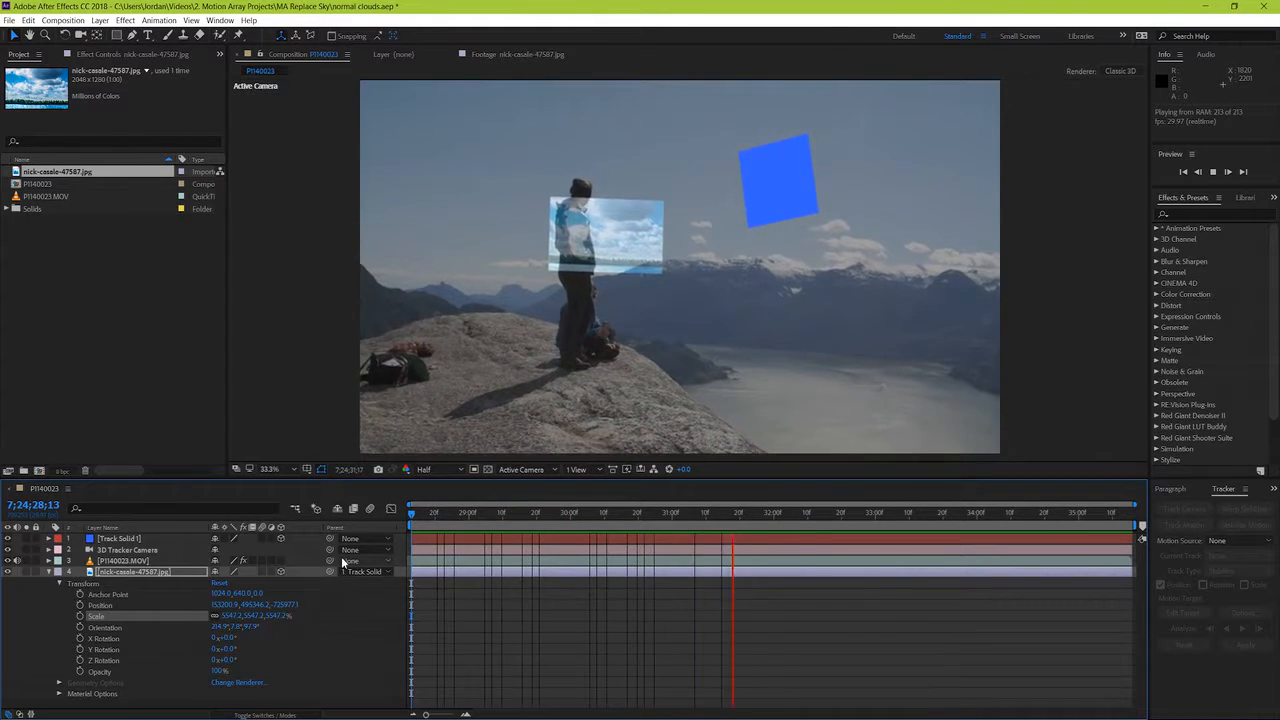
key("space")
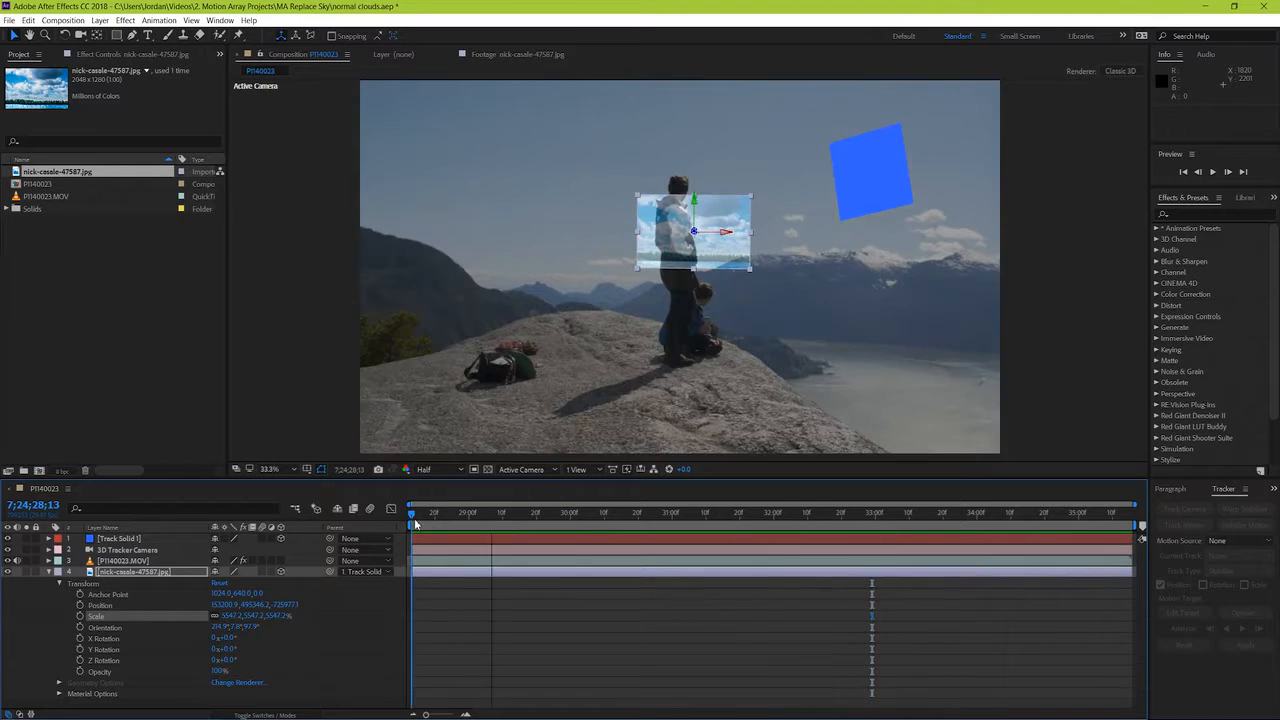
Step: Enlarge the cloudy sky JPG to about 35129% so that it covers the whole frame
left_click(456, 568)
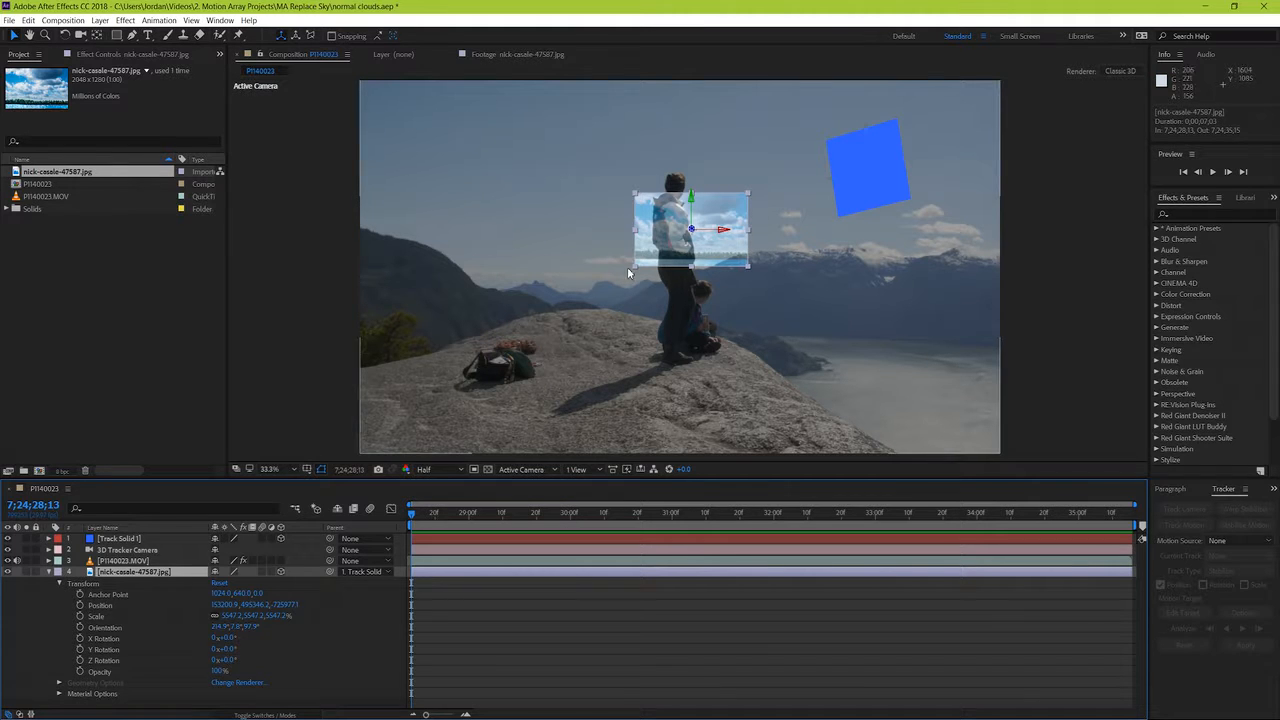
left_click_drag(628, 267, 352, 455)
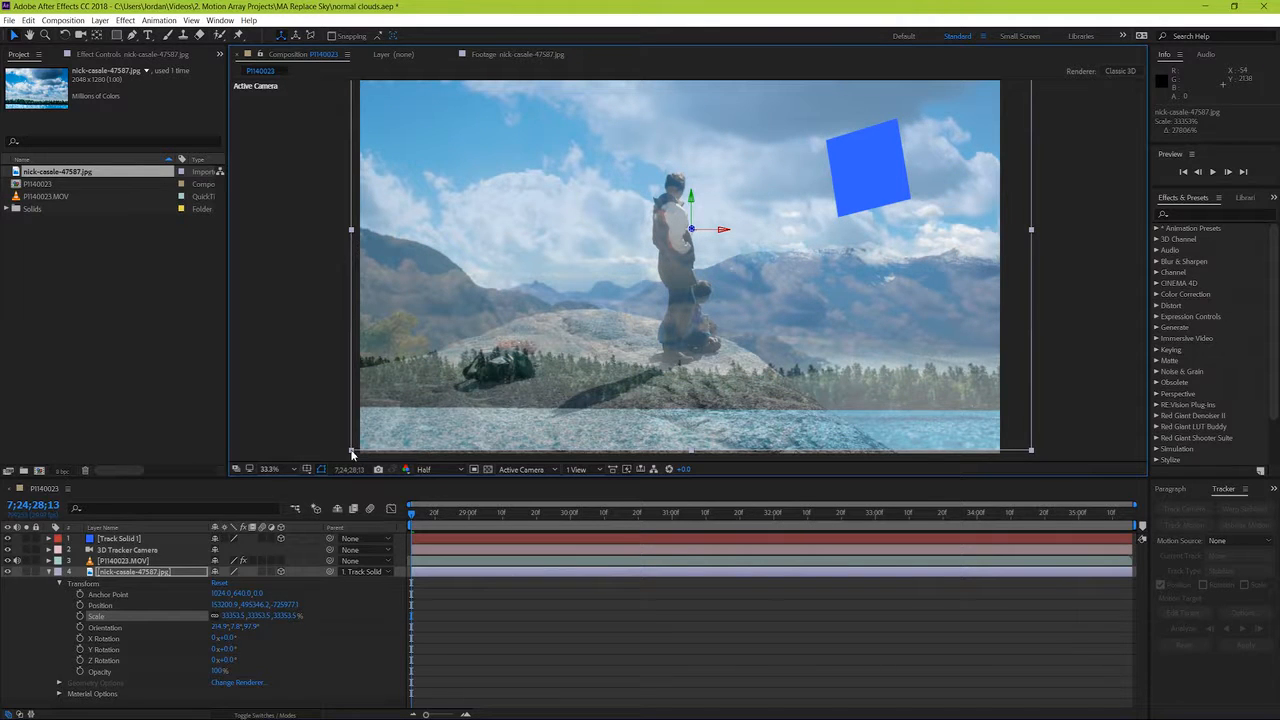
left_click_drag(352, 455, 346, 460)
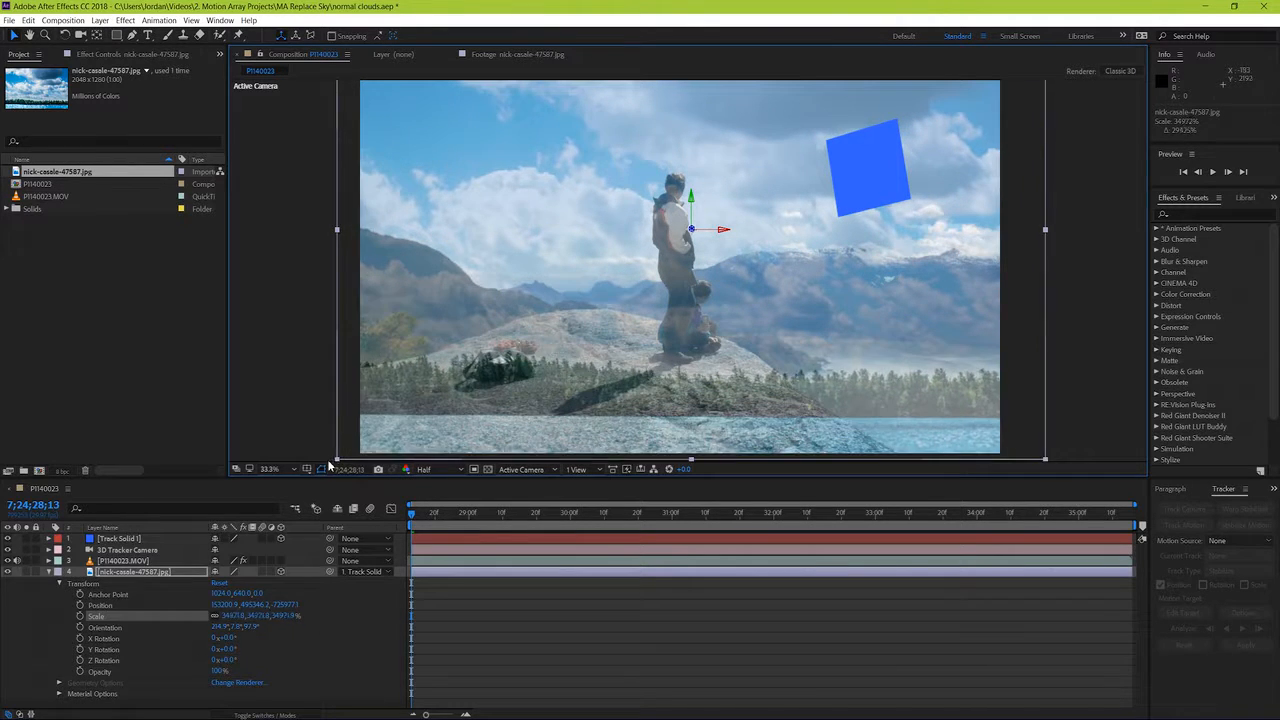
key("comma")
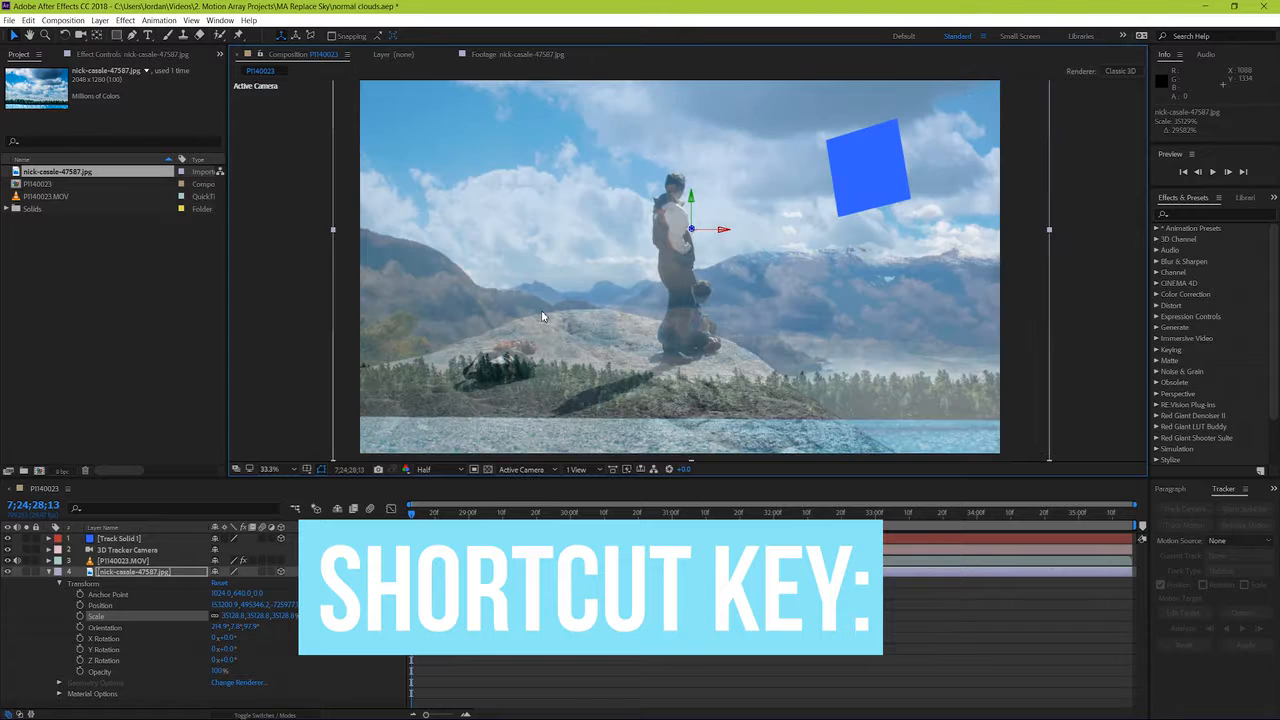
Step: Try rotating the cloudy sky JPG in 3D with the Rotation tool, and undo the rotation
key("w")
left_click_drag(697, 209, 693, 206)
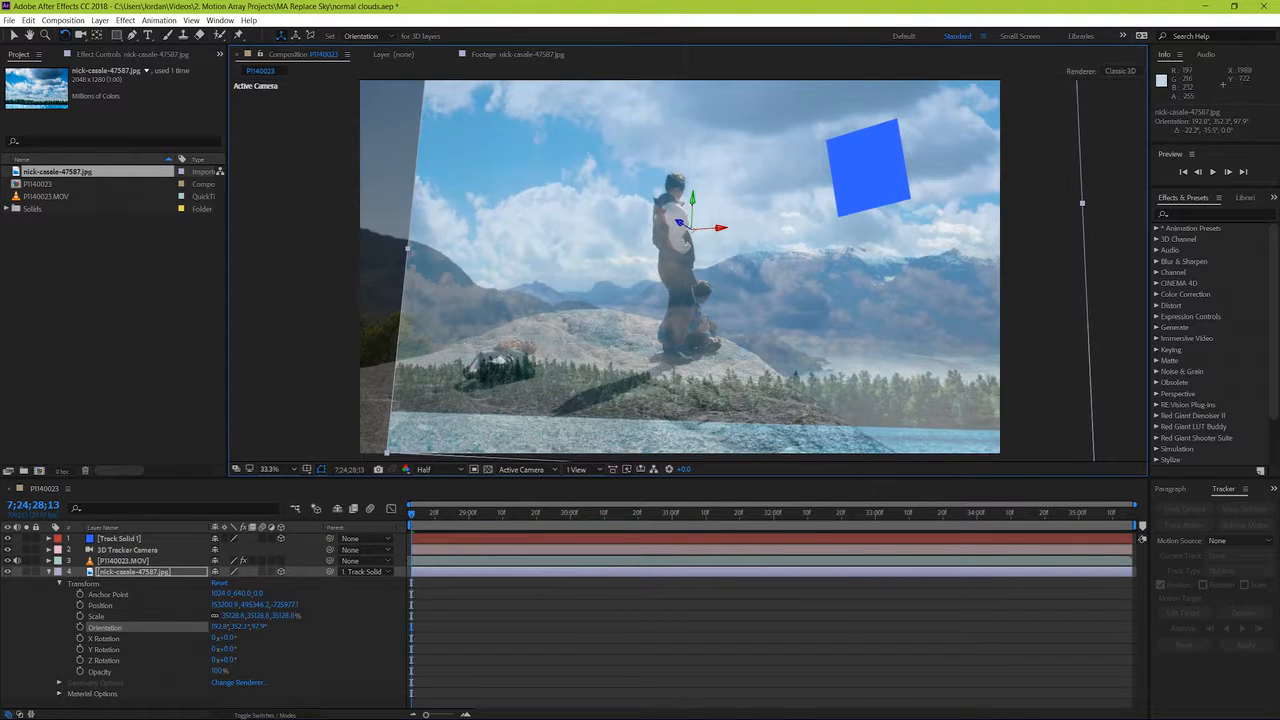
key("ctrl+z")
key("v")
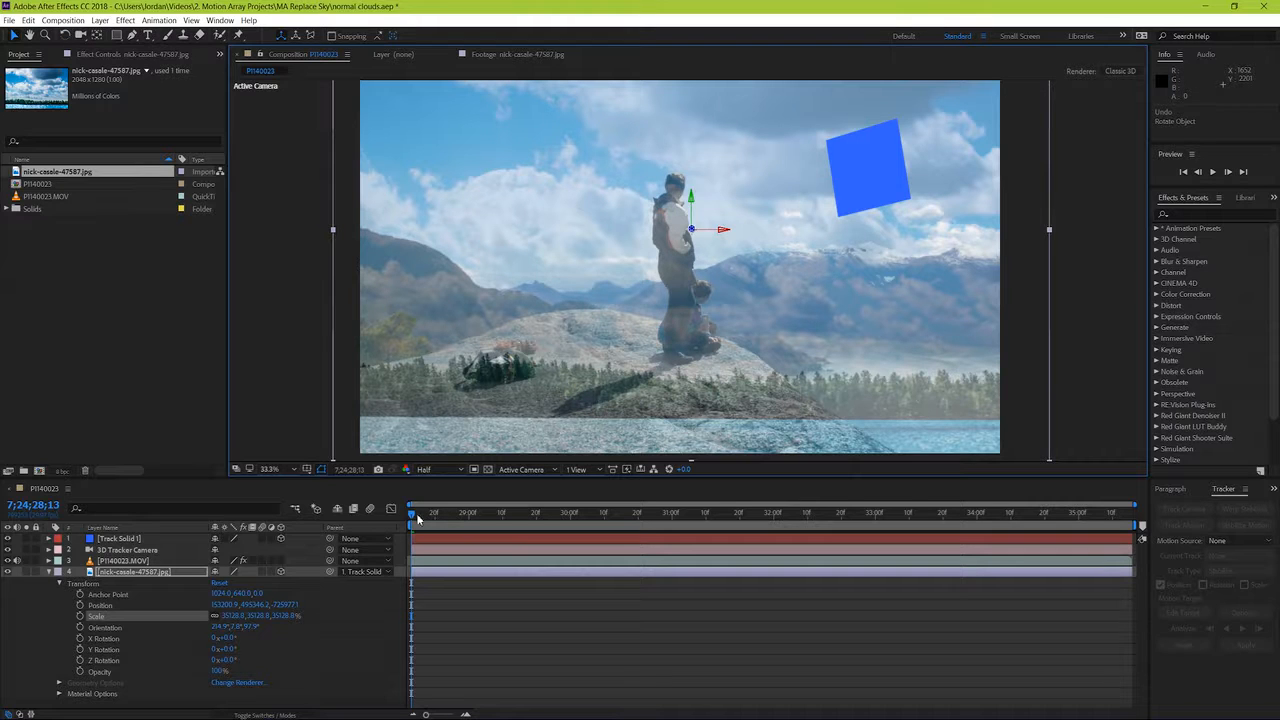
Step: Play the composition to check the sky's coverage, and enlarge the JPG to about 39727% and shift it over the uncovered edge
key("space")
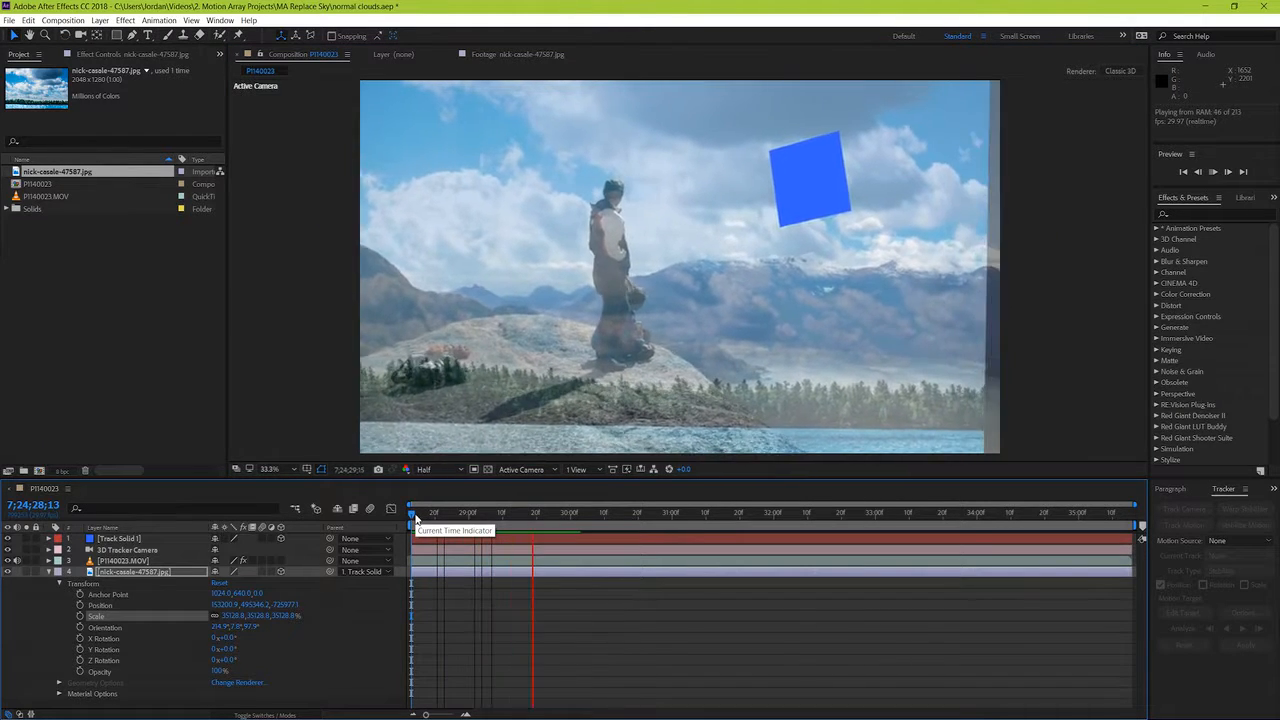
key("space")
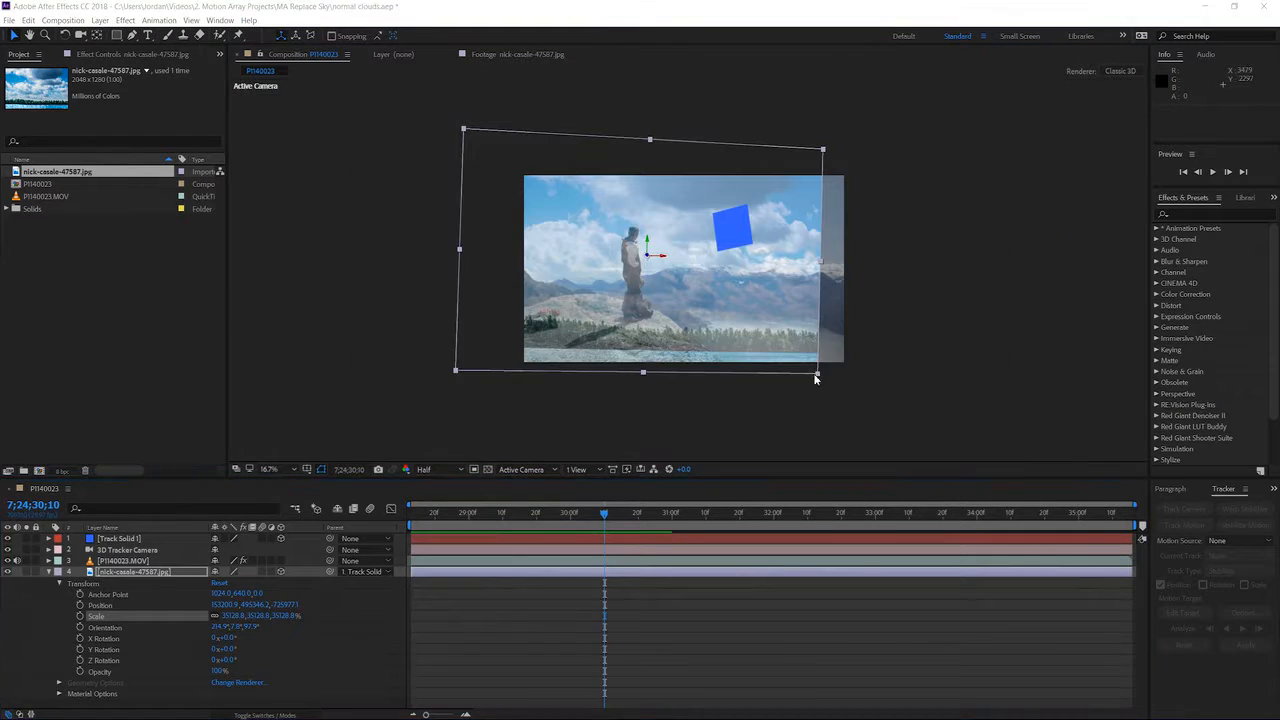
left_click_drag(817, 373, 846, 373)
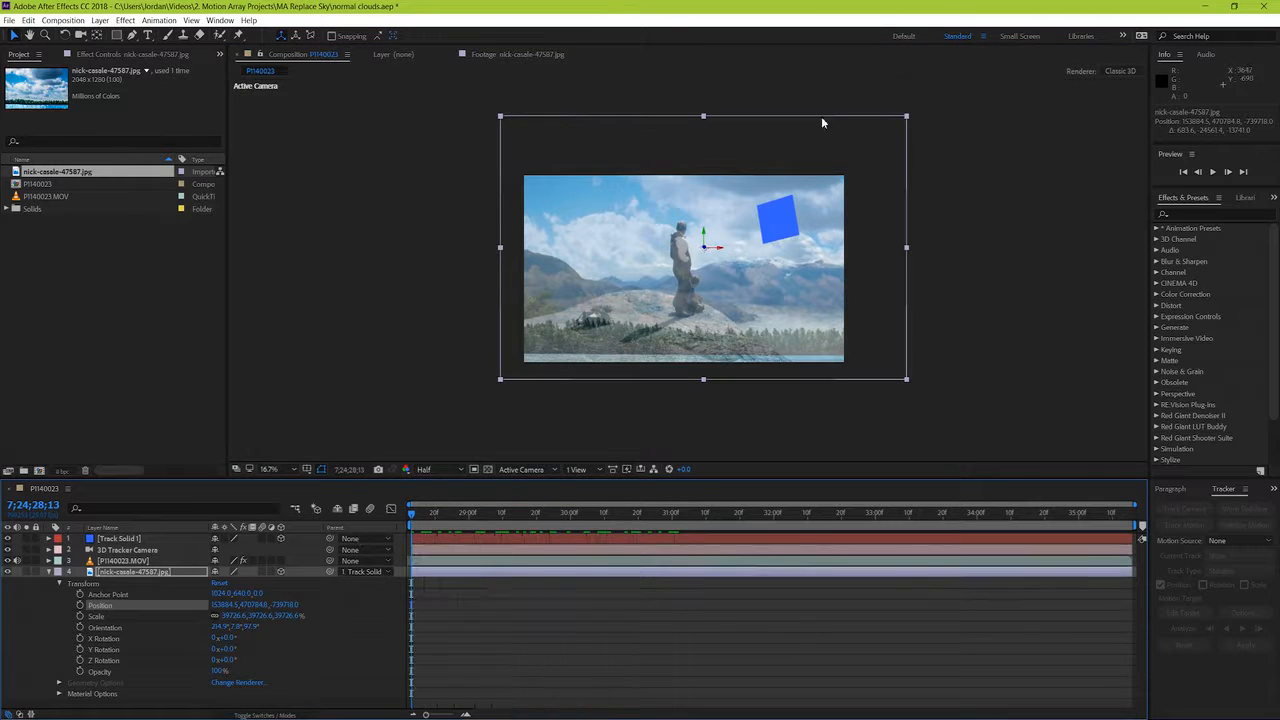
left_click(911, 114)
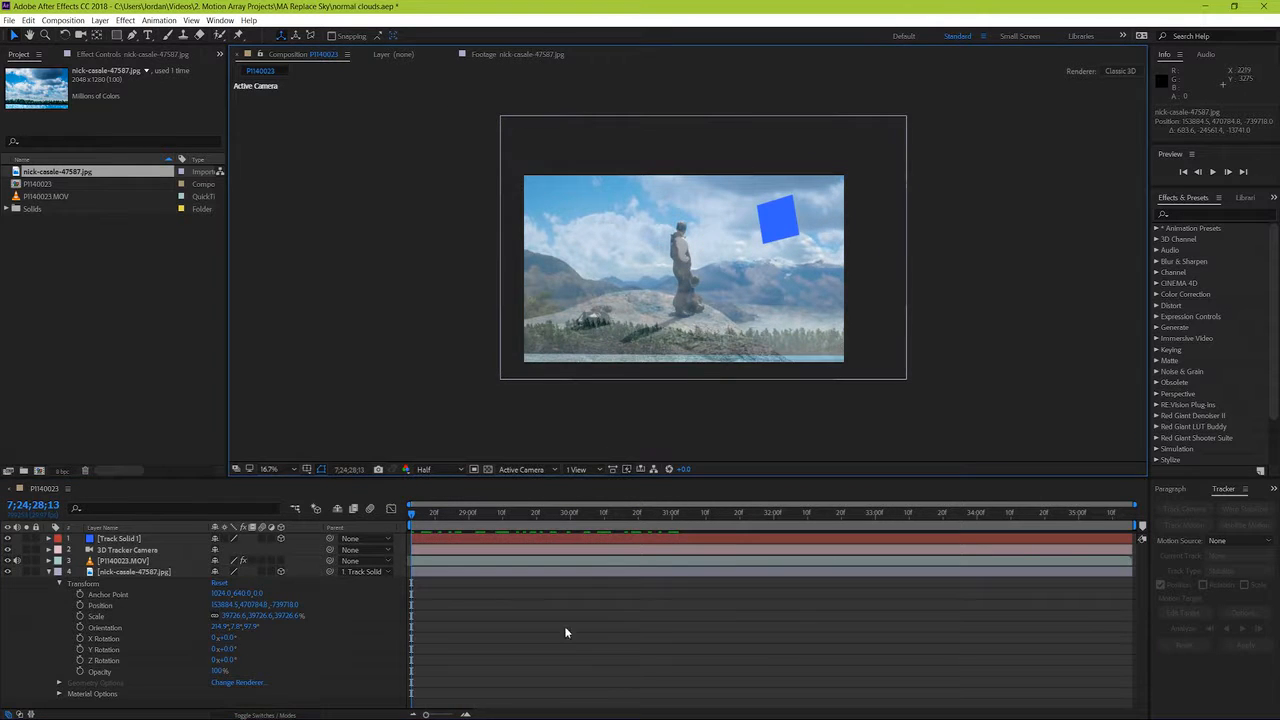
Step: Reduce the cloudy sky JPG to about 37887%, move it higher in the frame, and play the composition to check the coverage
left_click(540, 572)
left_click_drag(907, 116, 883, 126)
left_click_drag(837, 195, 832, 172)
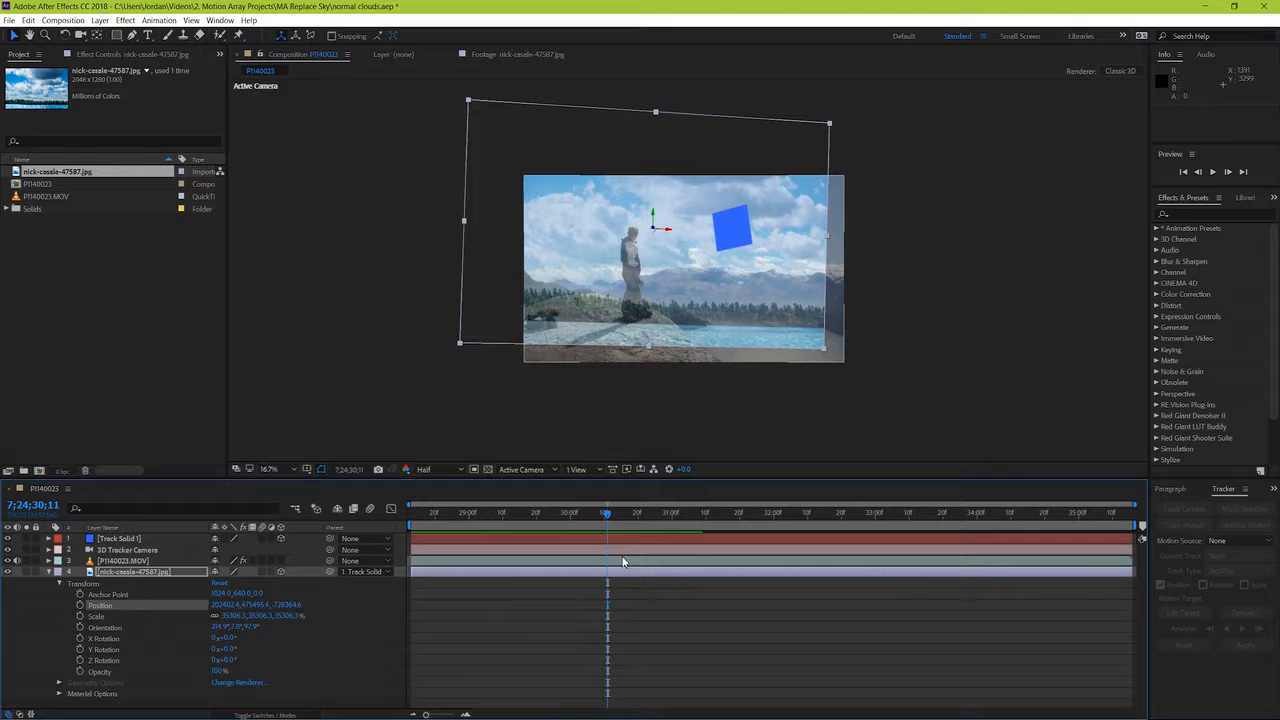
left_click(622, 571)
mouse_move(829, 124)
left_mouse_down()
mouse_move(850, 110)
mouse_move(841, 117)
left_mouse_up()
left_click_drag(804, 179, 814, 171)
left_click_drag(607, 514, 505, 540)
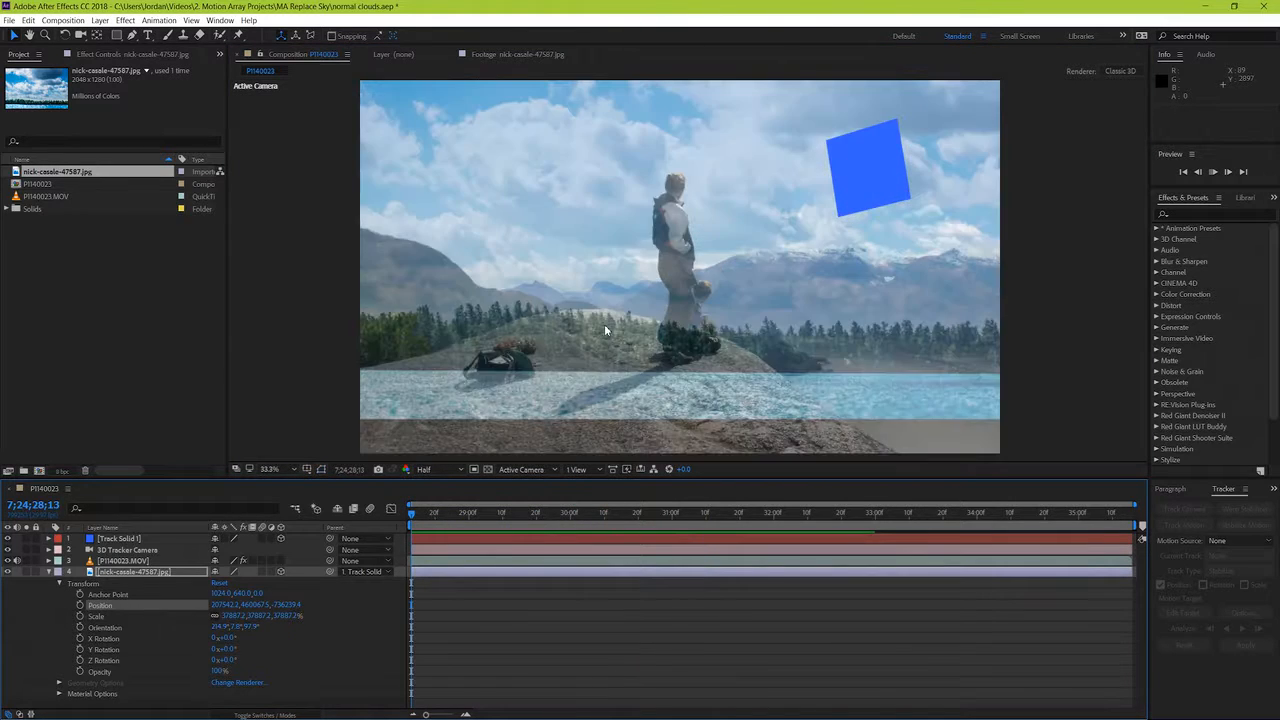
key("space")
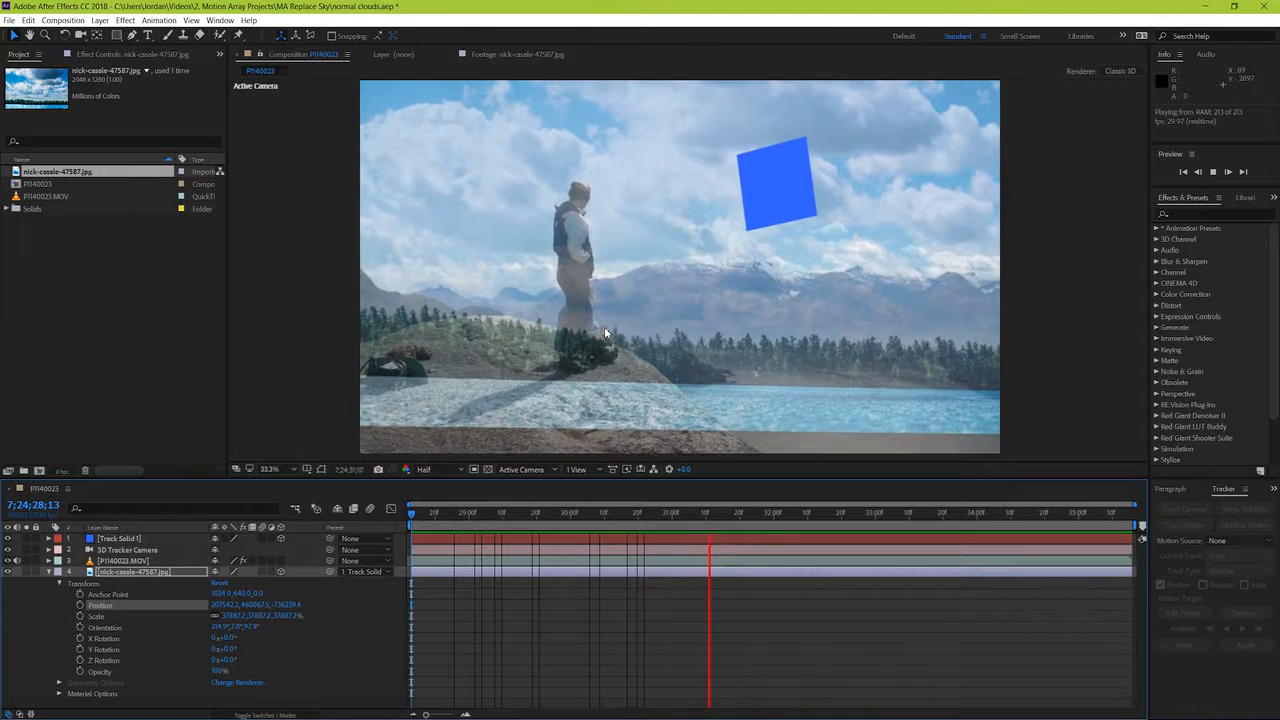
Step: Play the composition through to check that the cloudy sky covers the frame during the camera move
key("space")
key("space")
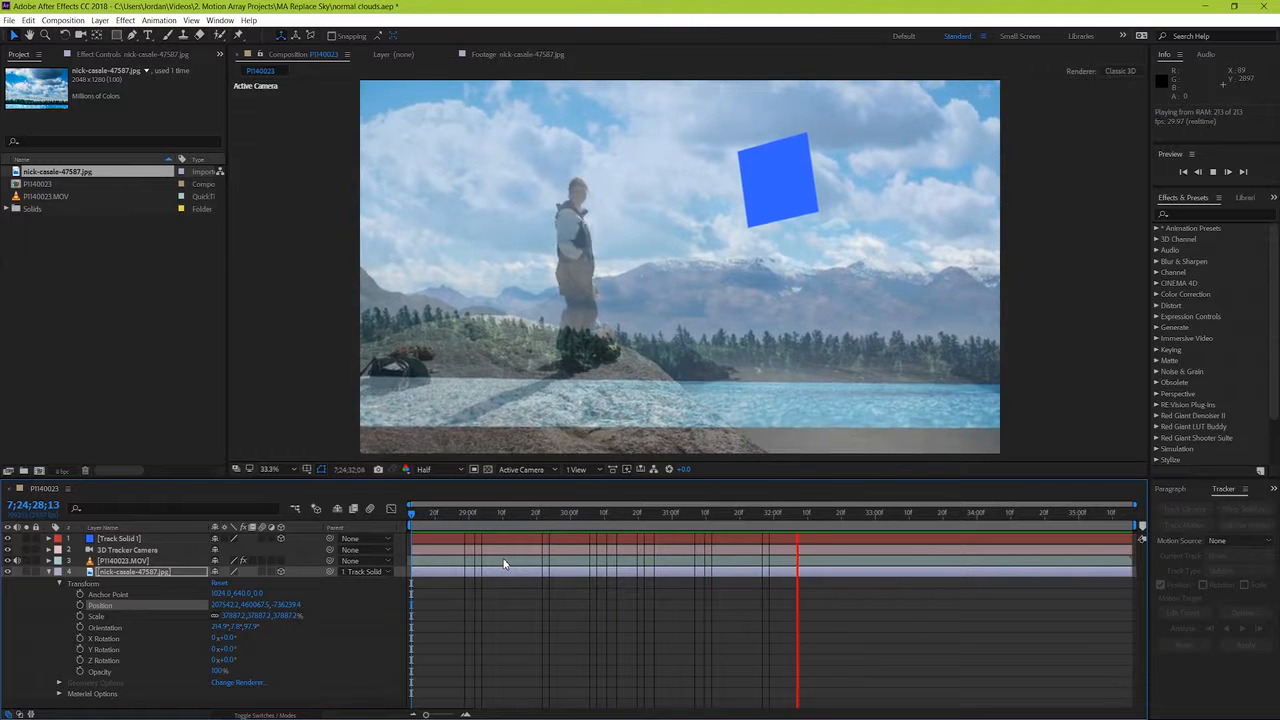
key("space")
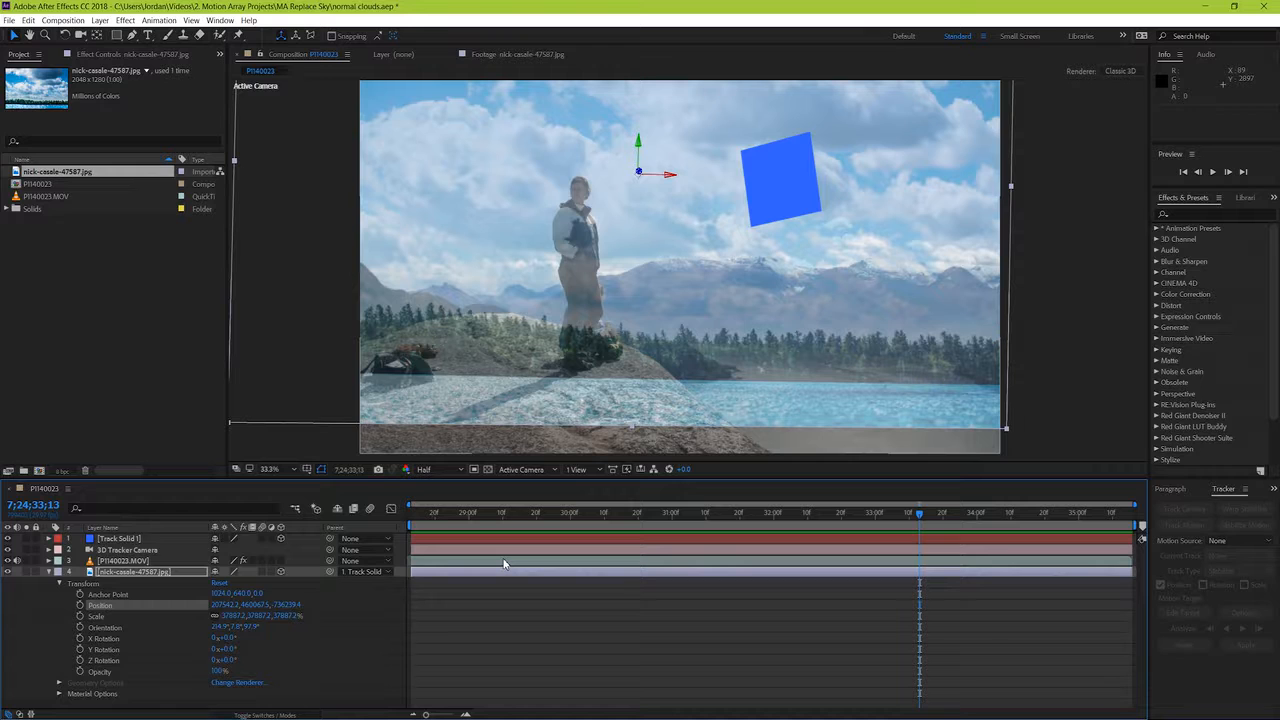
Step: Hide the Track Solid 1 layer and set the P1140023.MOV layer's opacity to 100%
left_click(48, 574)
left_click(9, 539)
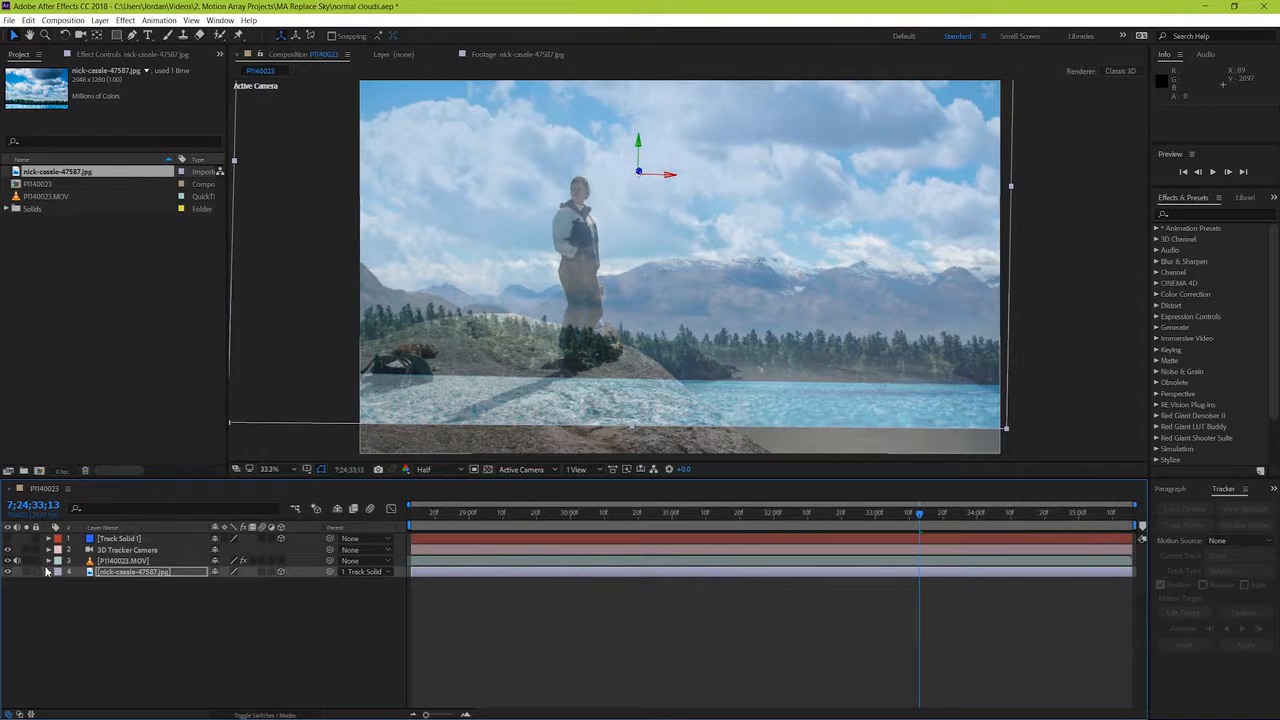
left_click(49, 562)
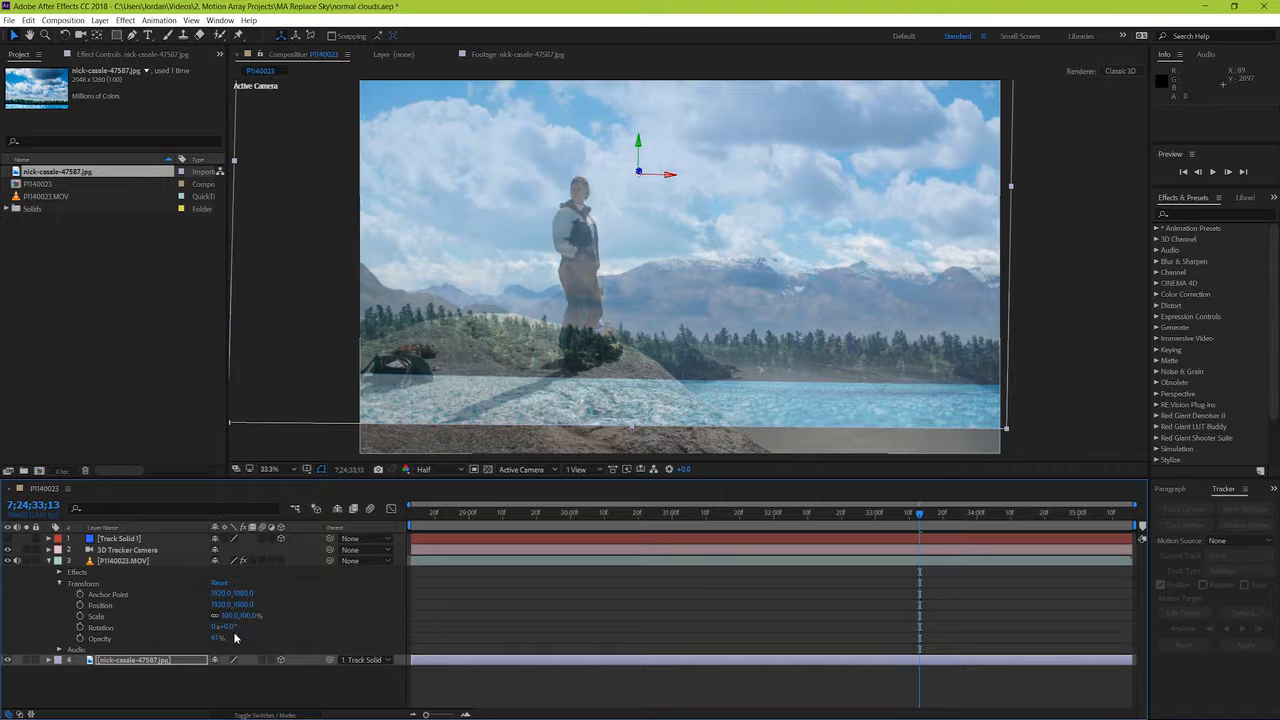
left_click_drag(216, 639, 417, 626)
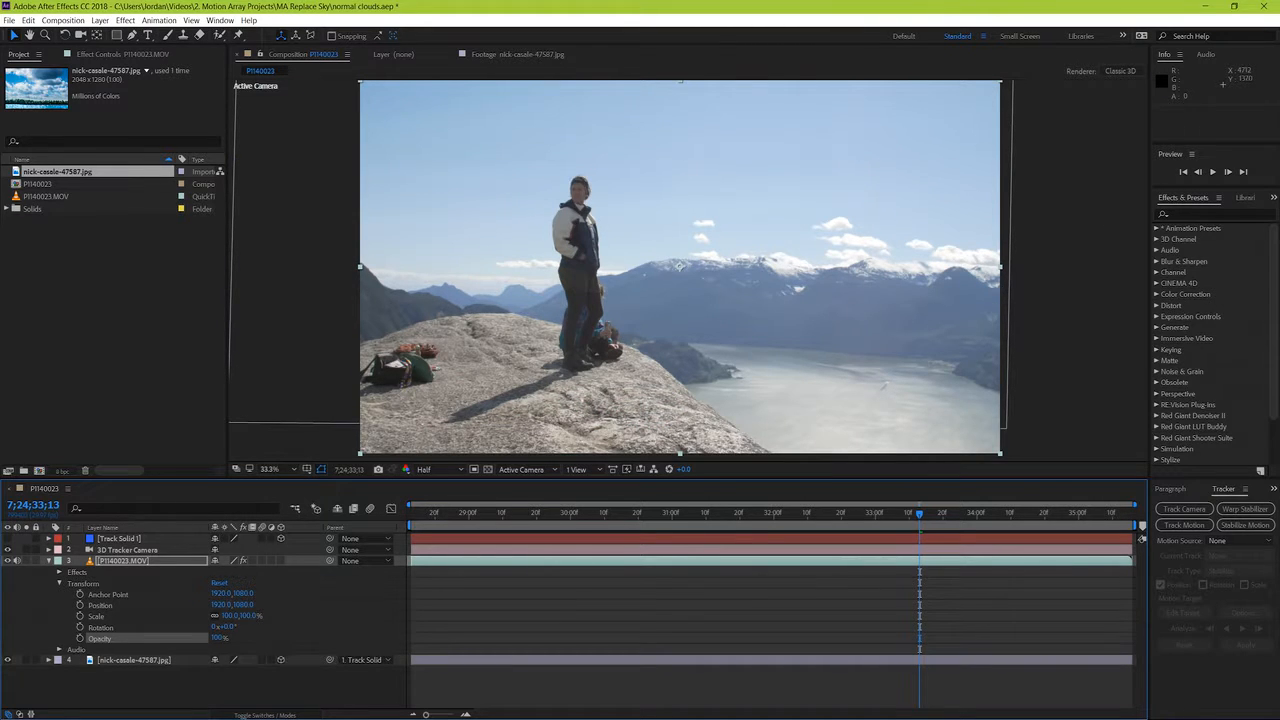
Step: Find the Color Range keying effect and apply it to the P1140023.MOV layer
left_click(1176, 214)
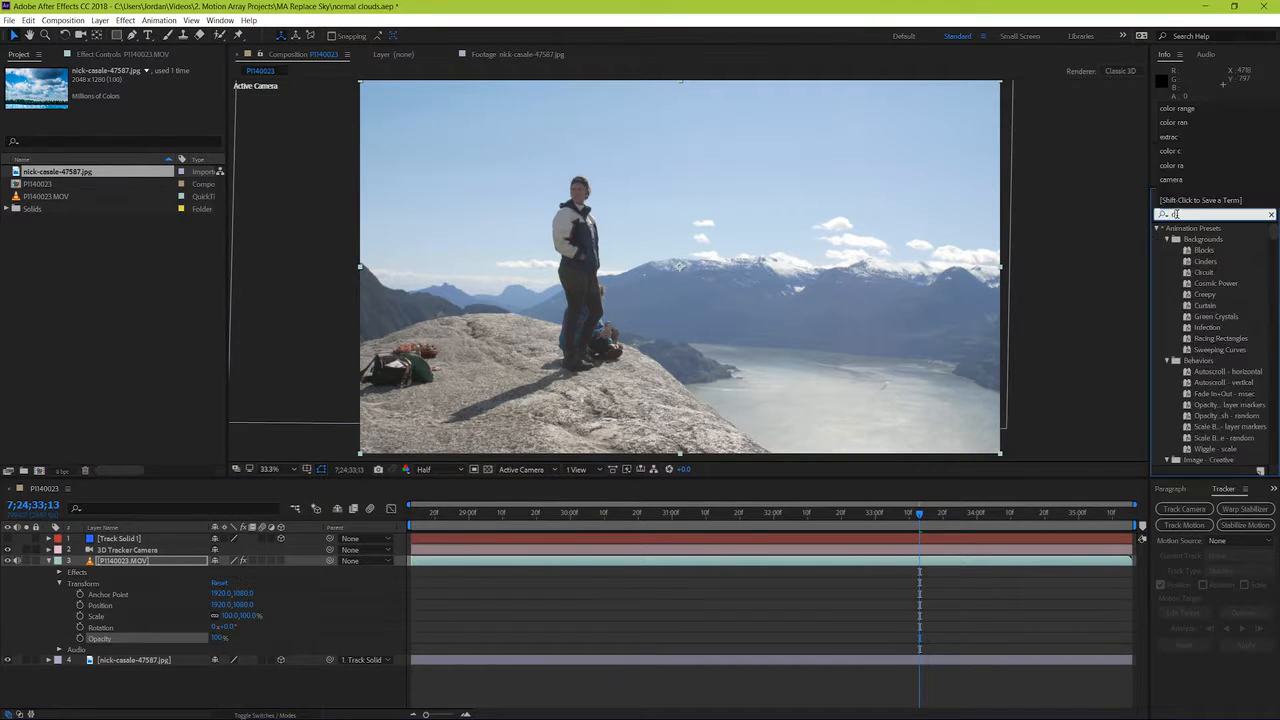
type("color range")
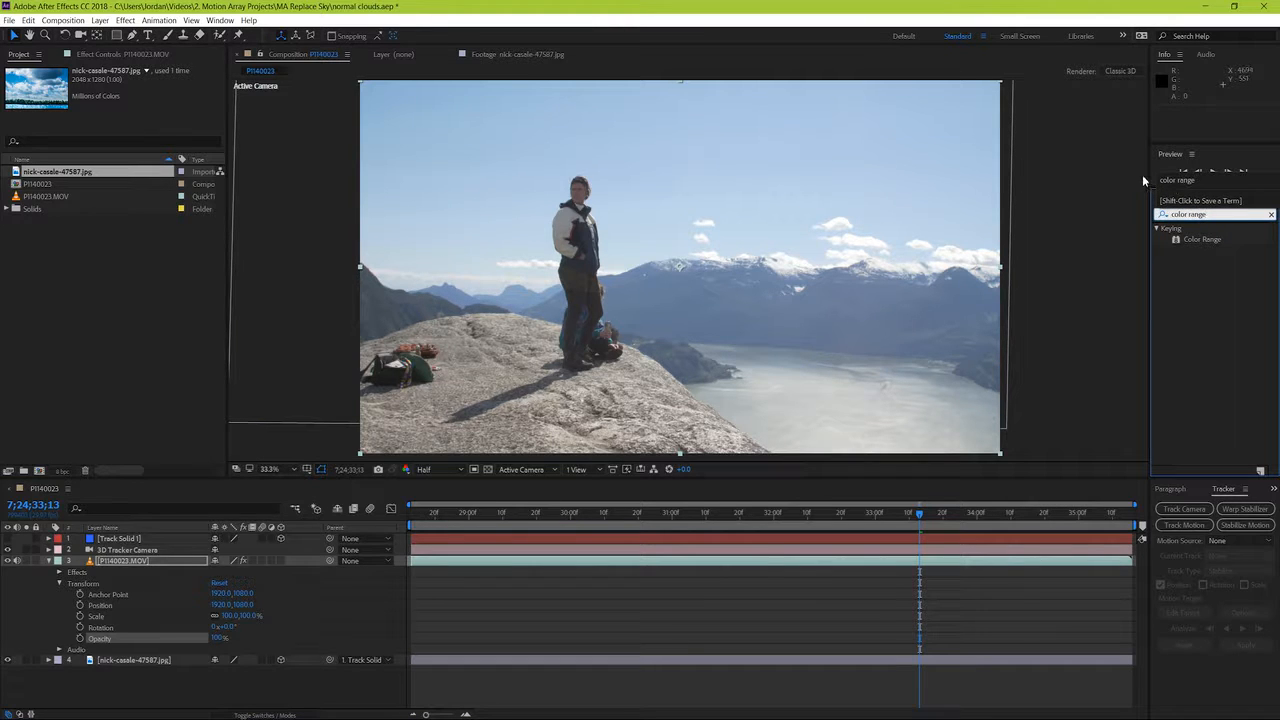
left_click_drag(1192, 242, 489, 562)
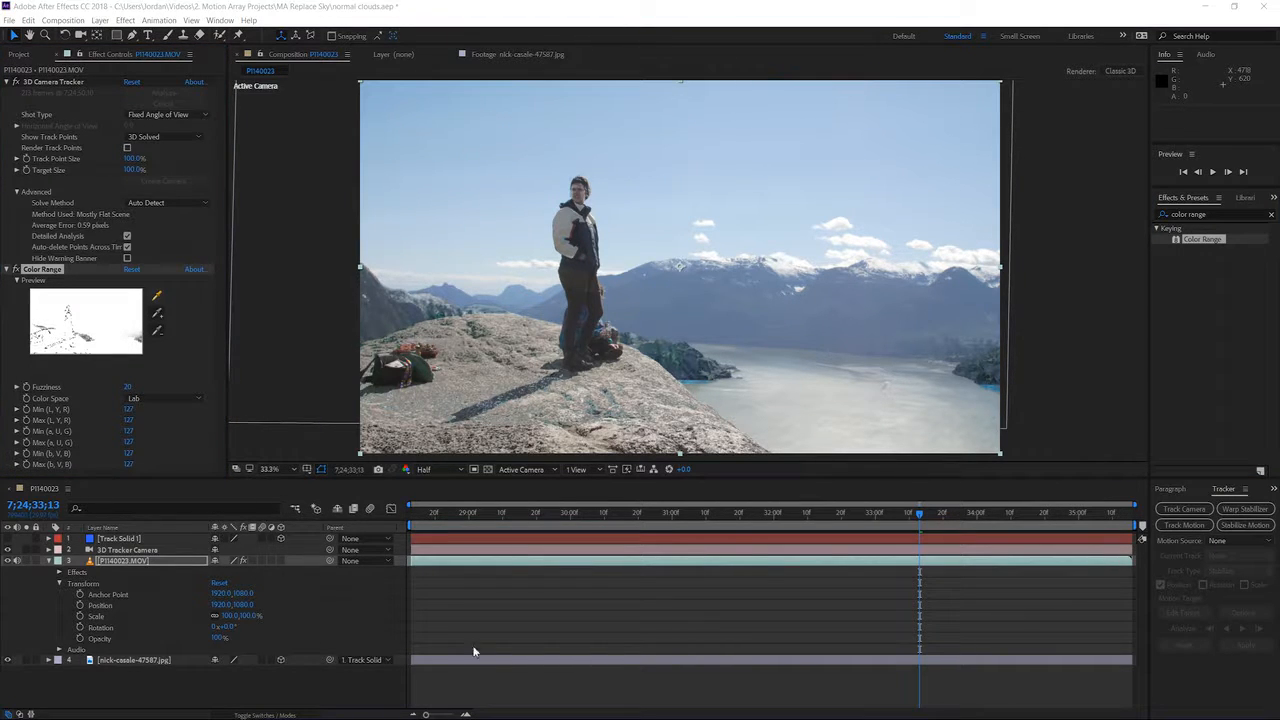
Step: Key out the footage's blue sky by sampling it beside the standing man, and add the sky in the upper-left area to the range
left_click(156, 296)
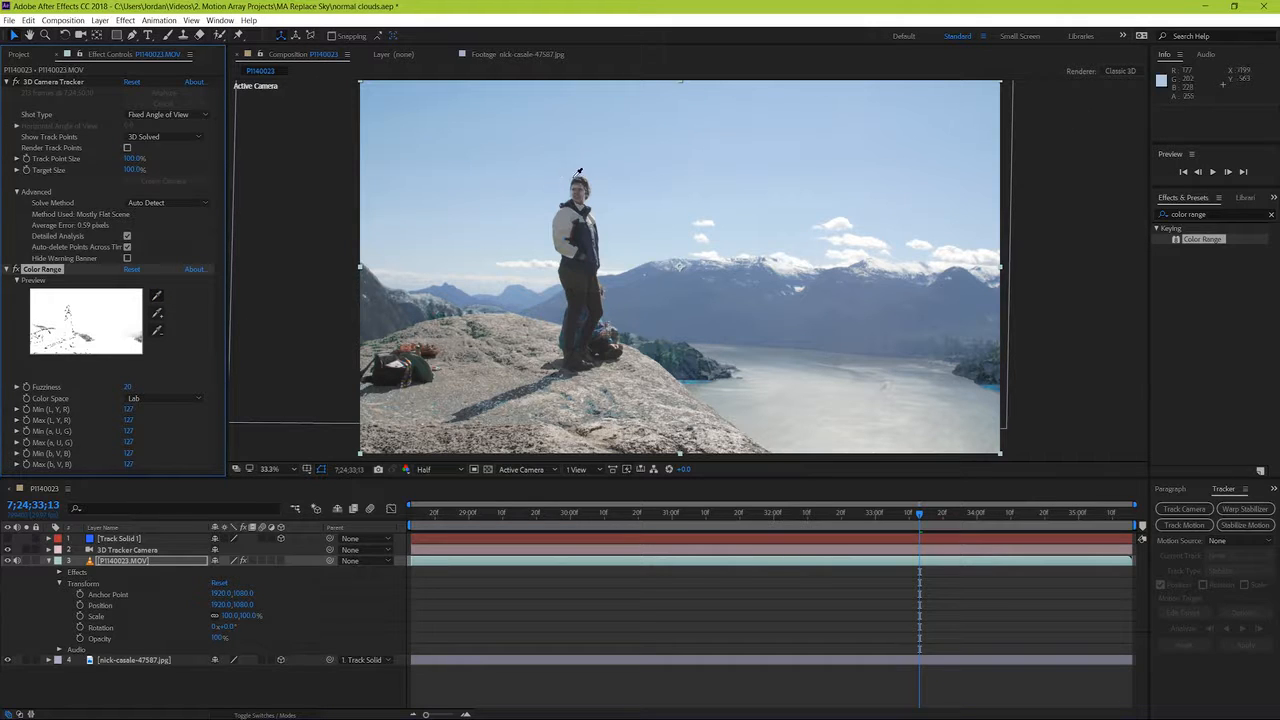
left_click(660, 170)
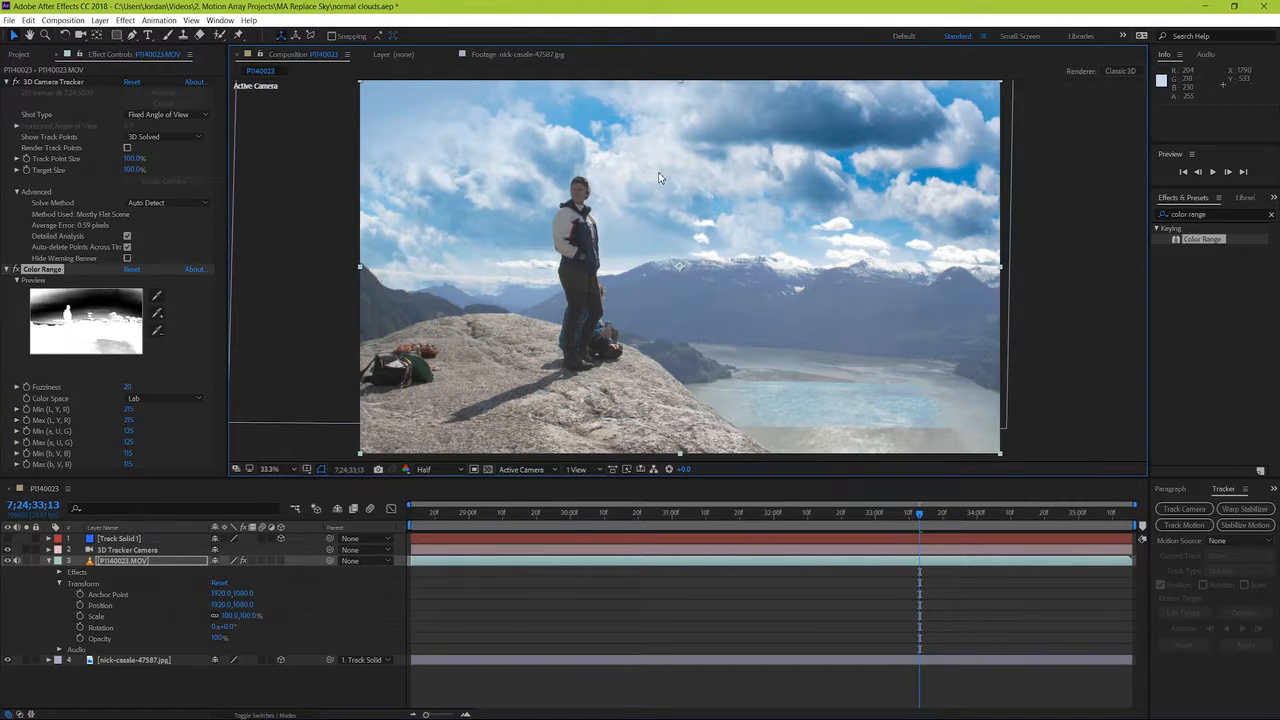
left_click(157, 314)
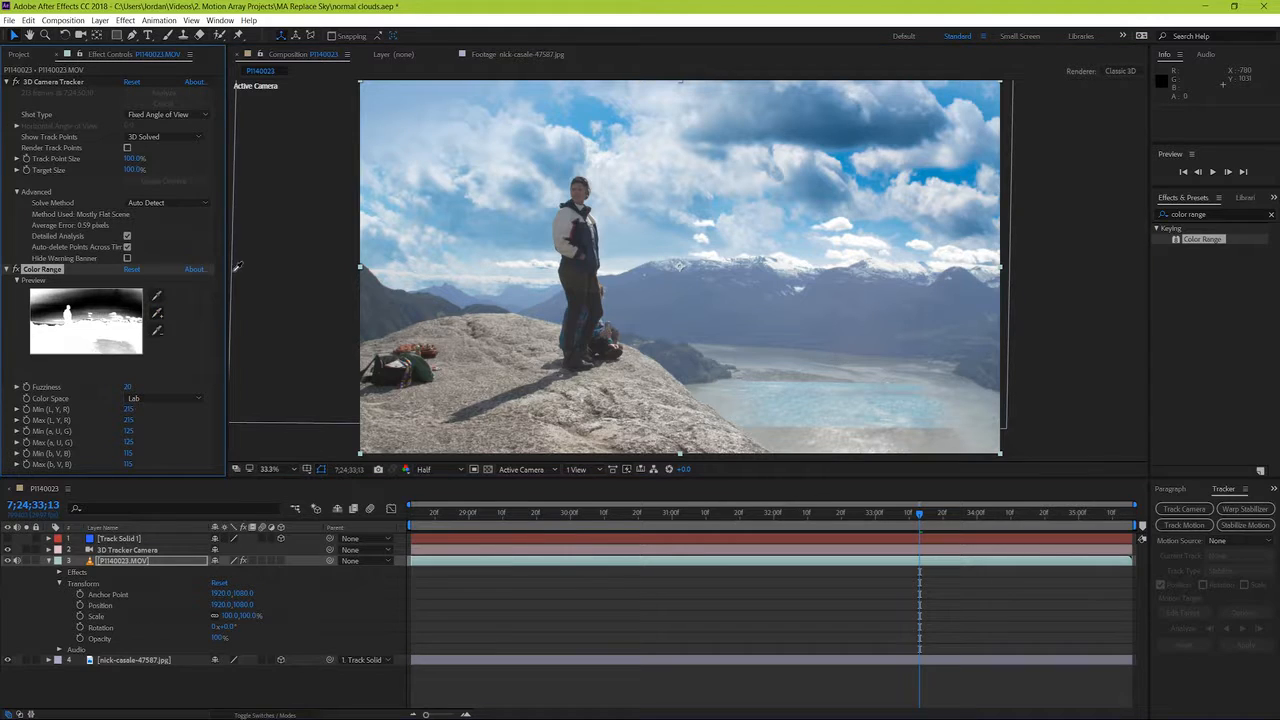
left_click(472, 131)
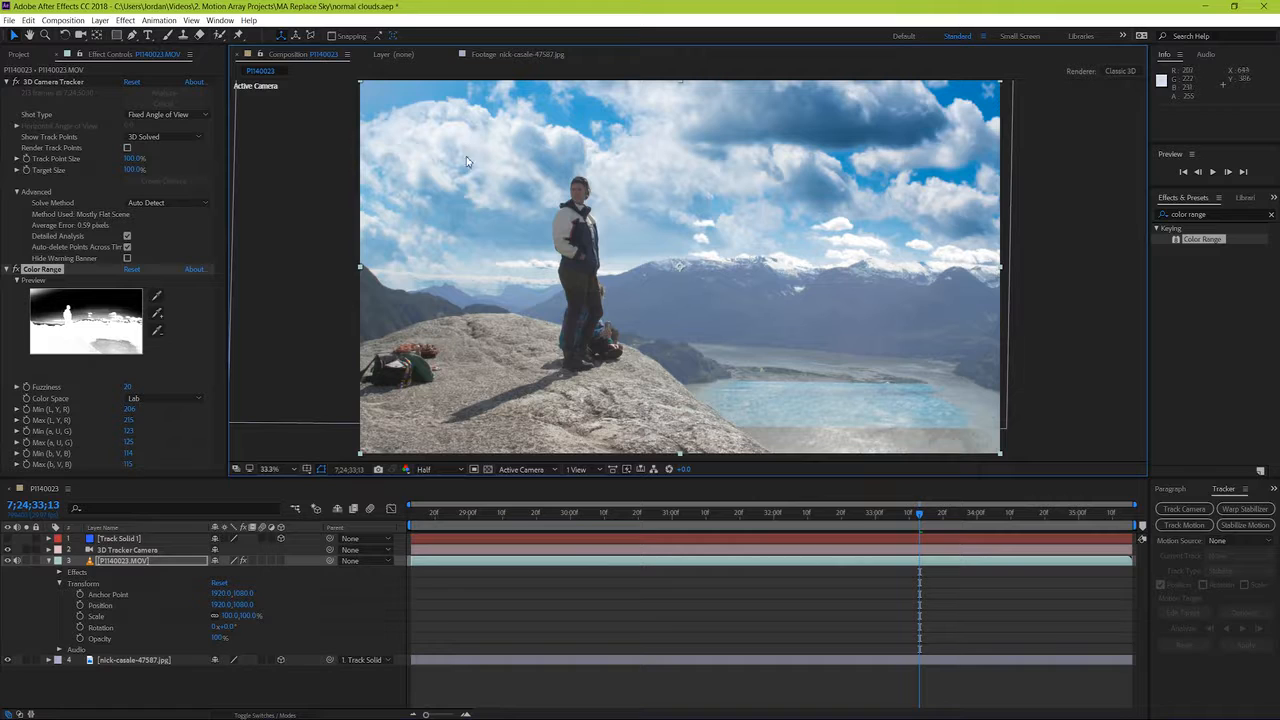
Step: Hide the cloudy sky JPG layer and add the remaining blue in the frame's upper-left corner to the Color Range key
left_click(8, 661)
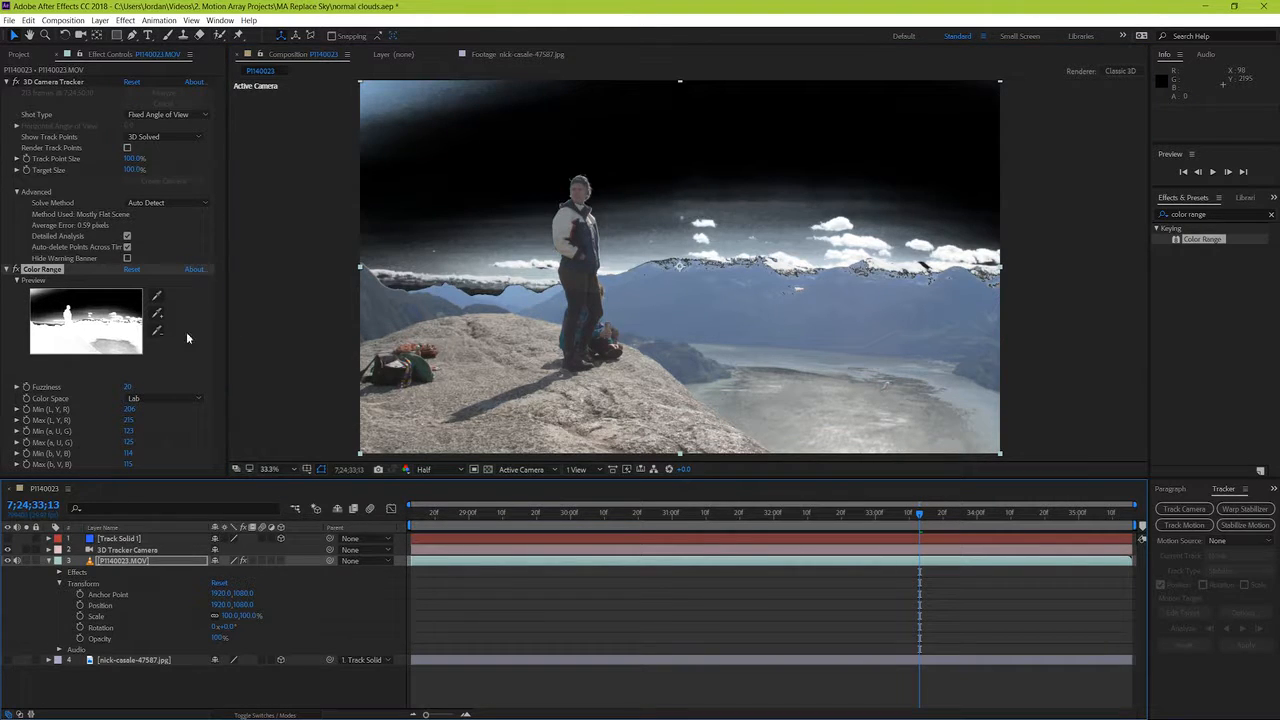
left_click(160, 316)
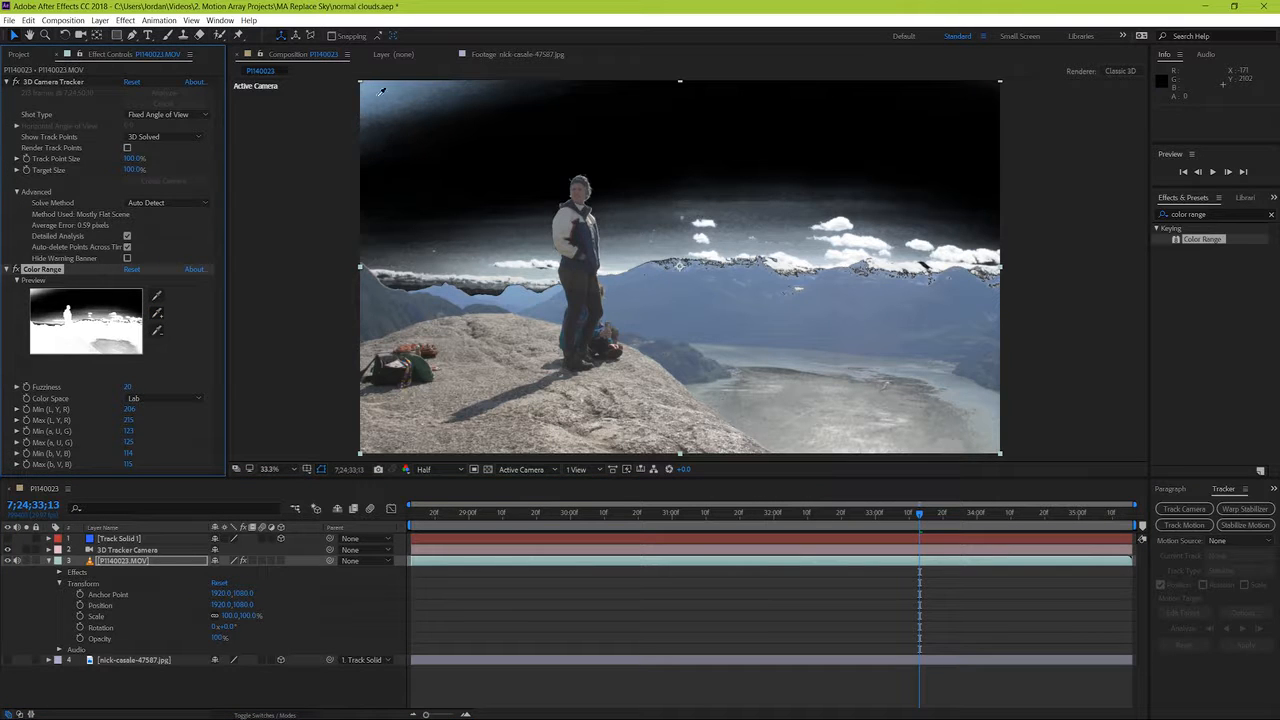
left_click(372, 86)
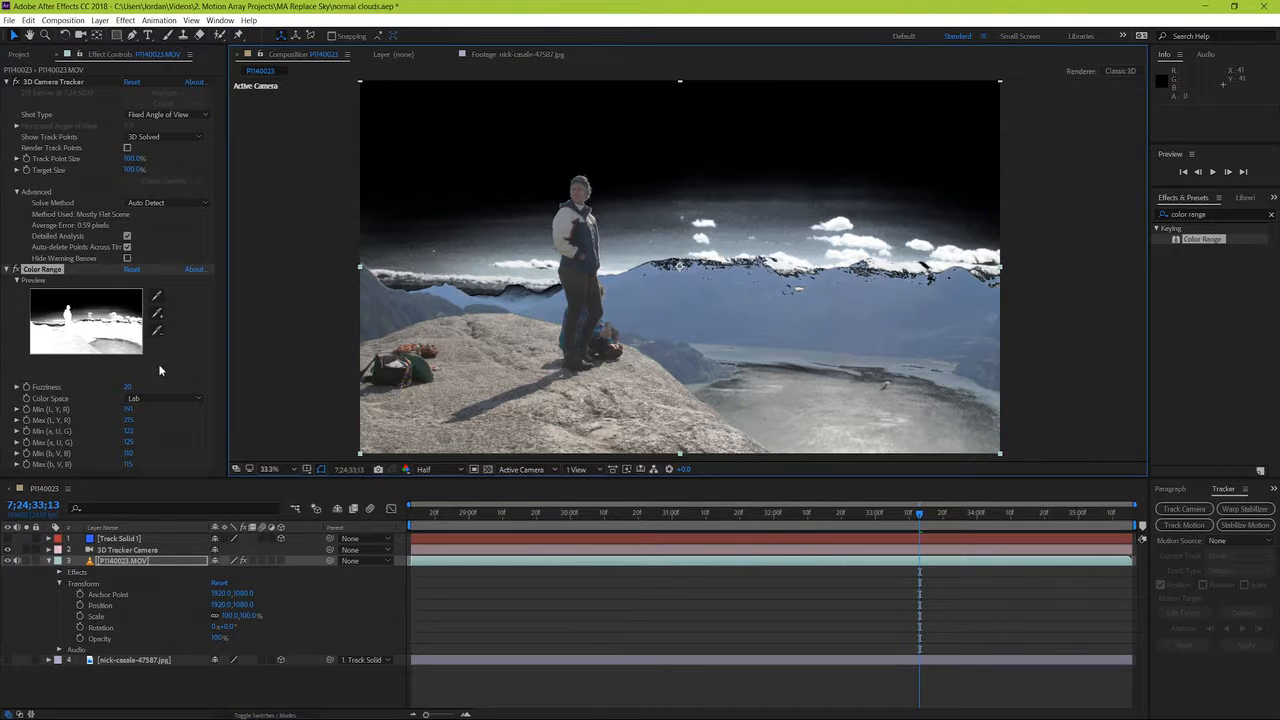
Step: Add the pale sky near the ridge to the key, and set Min L to 192, Max L 222, Min a 0, Min b 113 and Max b 117
left_click(155, 300)
left_click(628, 260)
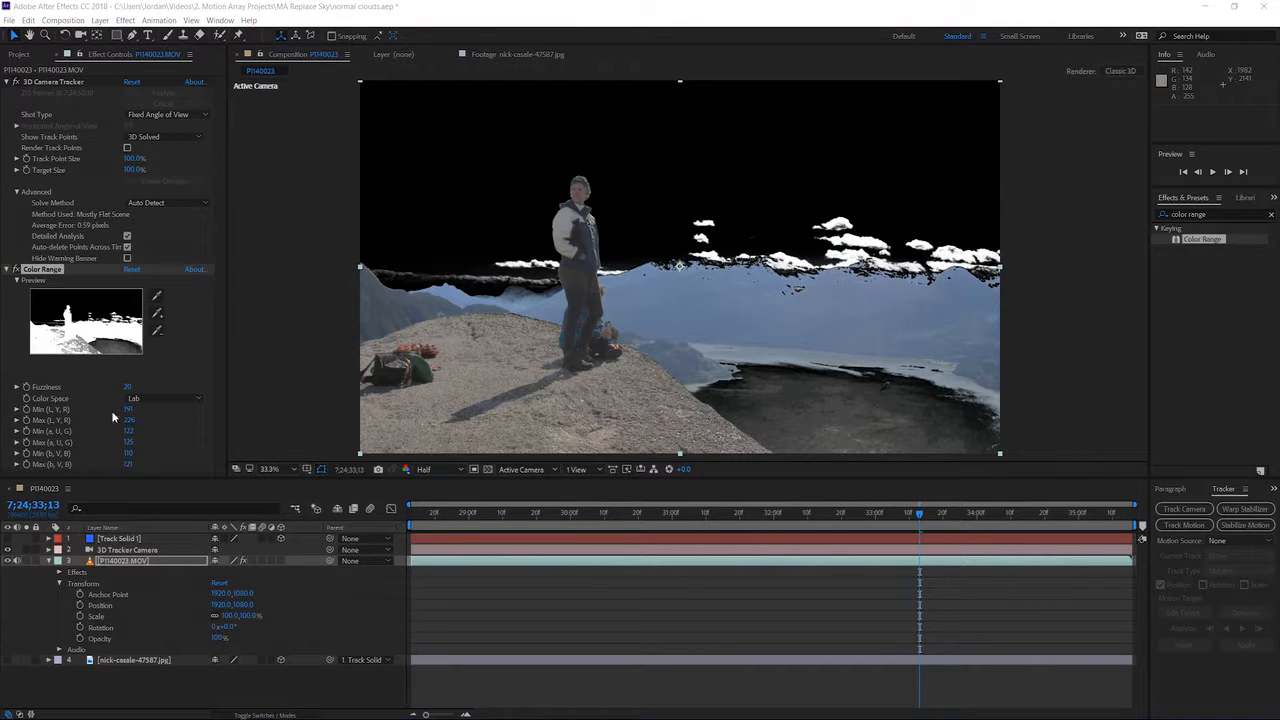
left_click_drag(127, 408, 130, 454)
mouse_move(128, 463)
left_mouse_down()
mouse_move(149, 460)
mouse_move(129, 464)
left_mouse_up()
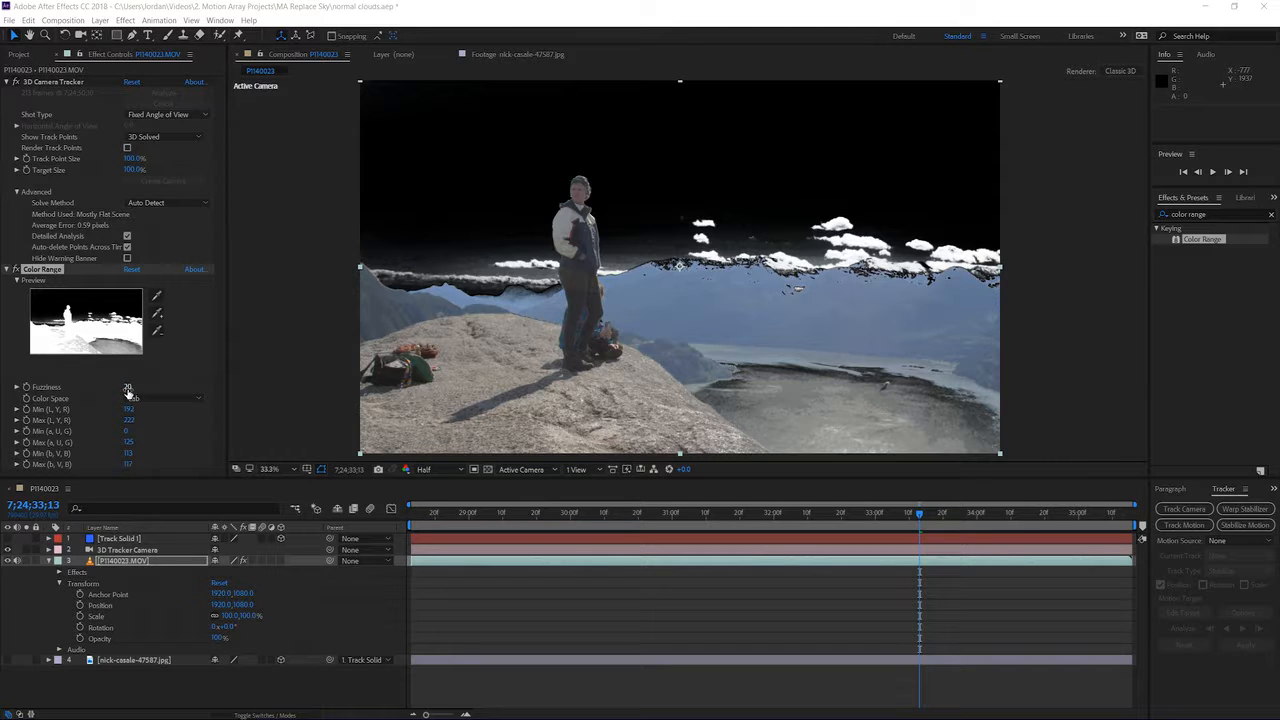
Step: Set the Color Range Fuzziness to 25 and make the cloudy sky JPG layer visible again
mouse_move(127, 387)
left_mouse_down()
mouse_move(117, 391)
mouse_move(135, 397)
left_mouse_up()
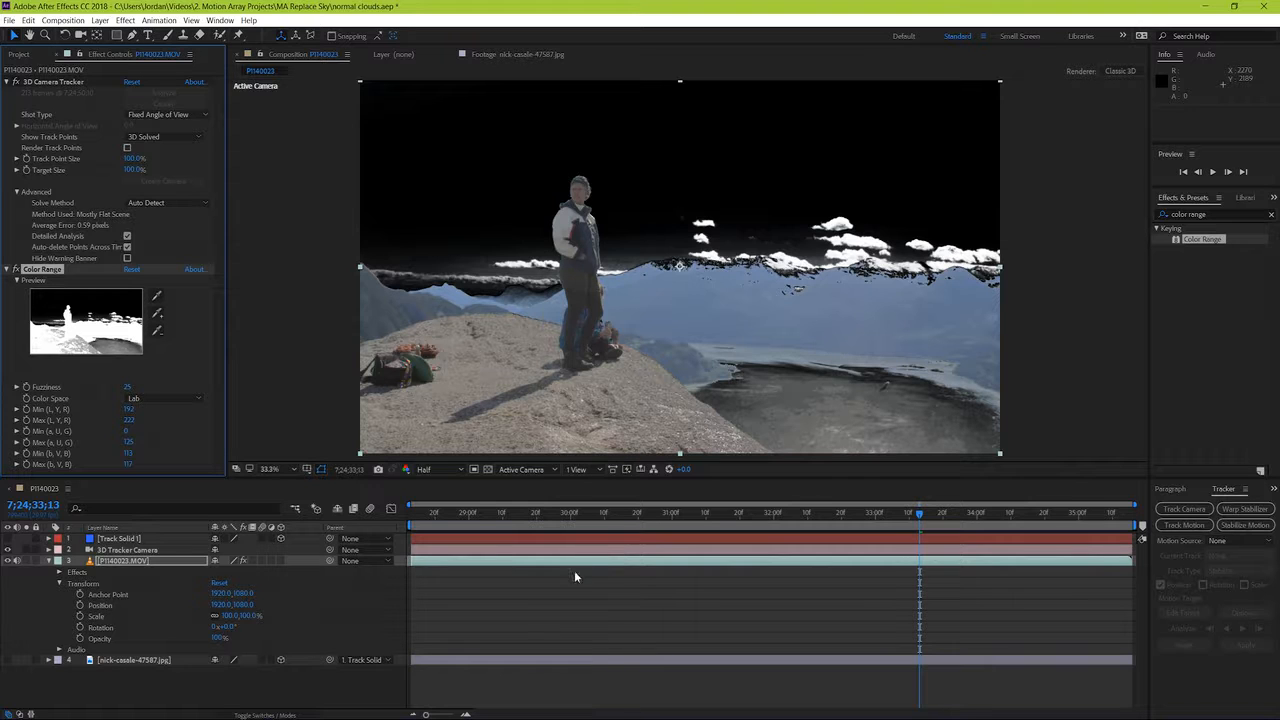
left_click(9, 661)
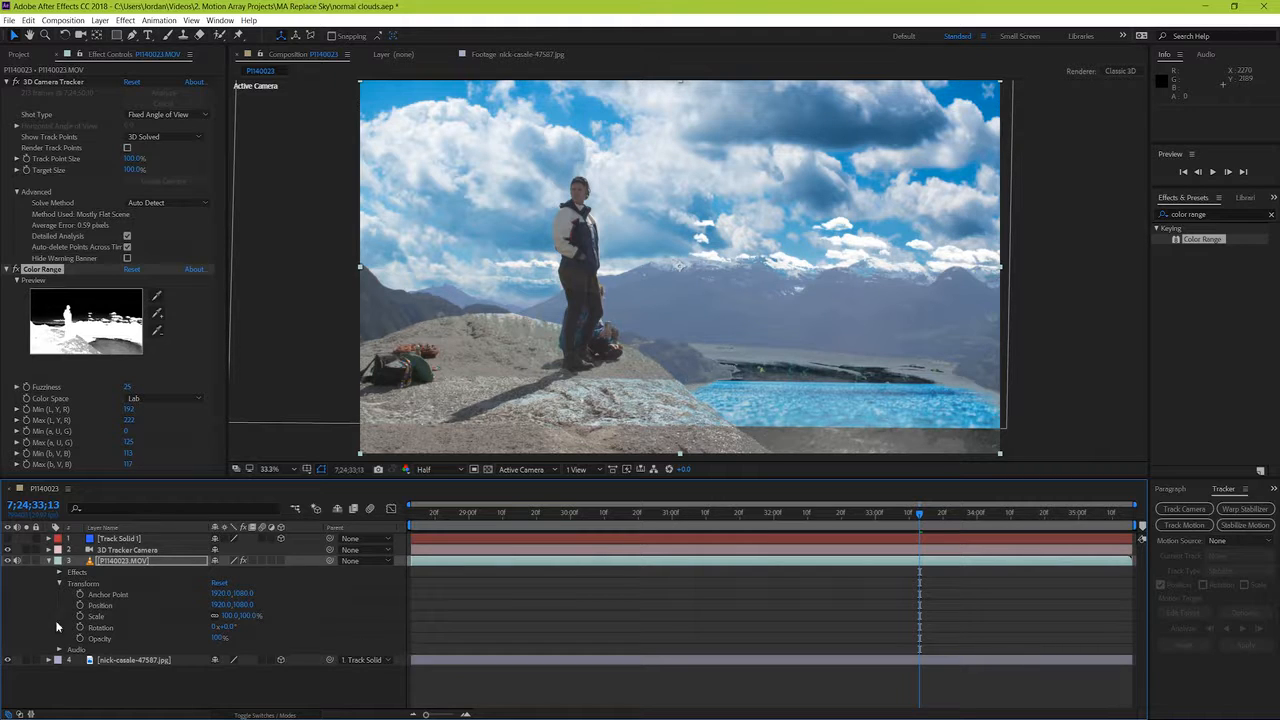
left_click(49, 562)
Step: Draw a closed Pen mask on the cloudy sky JPG, following the mountain ridge below and enclosing the sky beyond the frame's edges
left_click(130, 571)
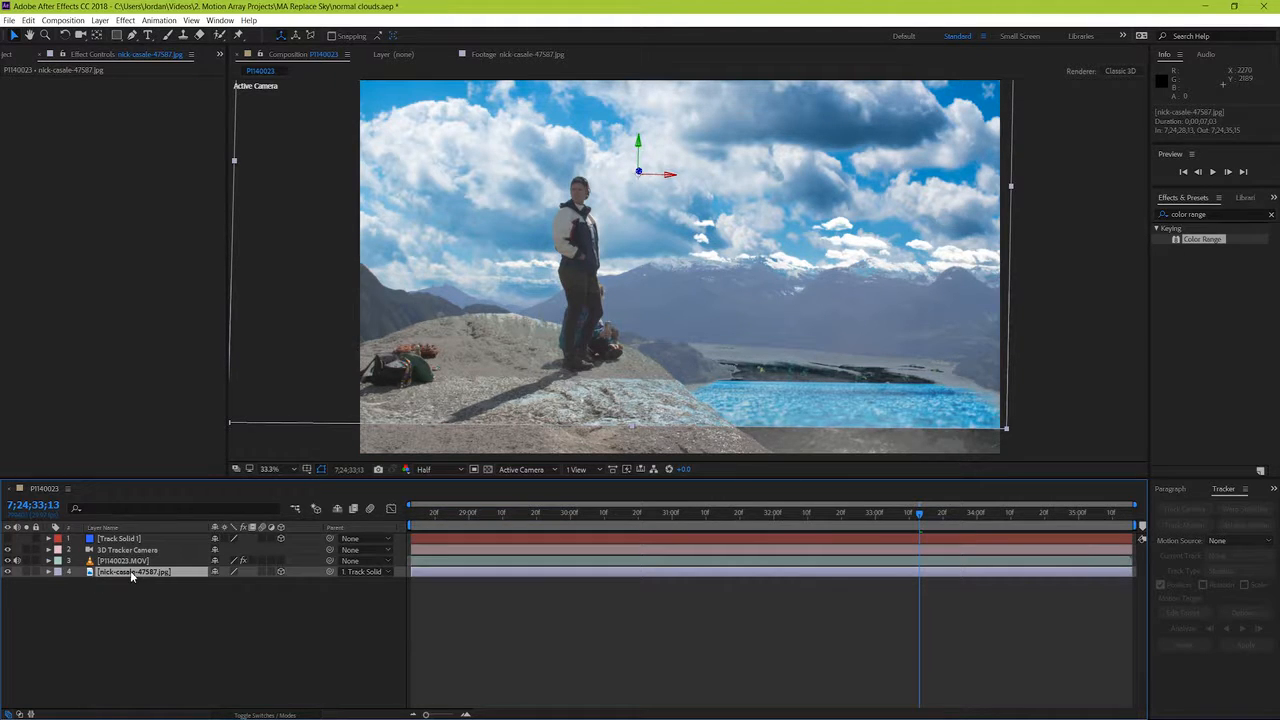
left_click(132, 36)
scroll(297, 170, "down", 3)
left_click(500, 264)
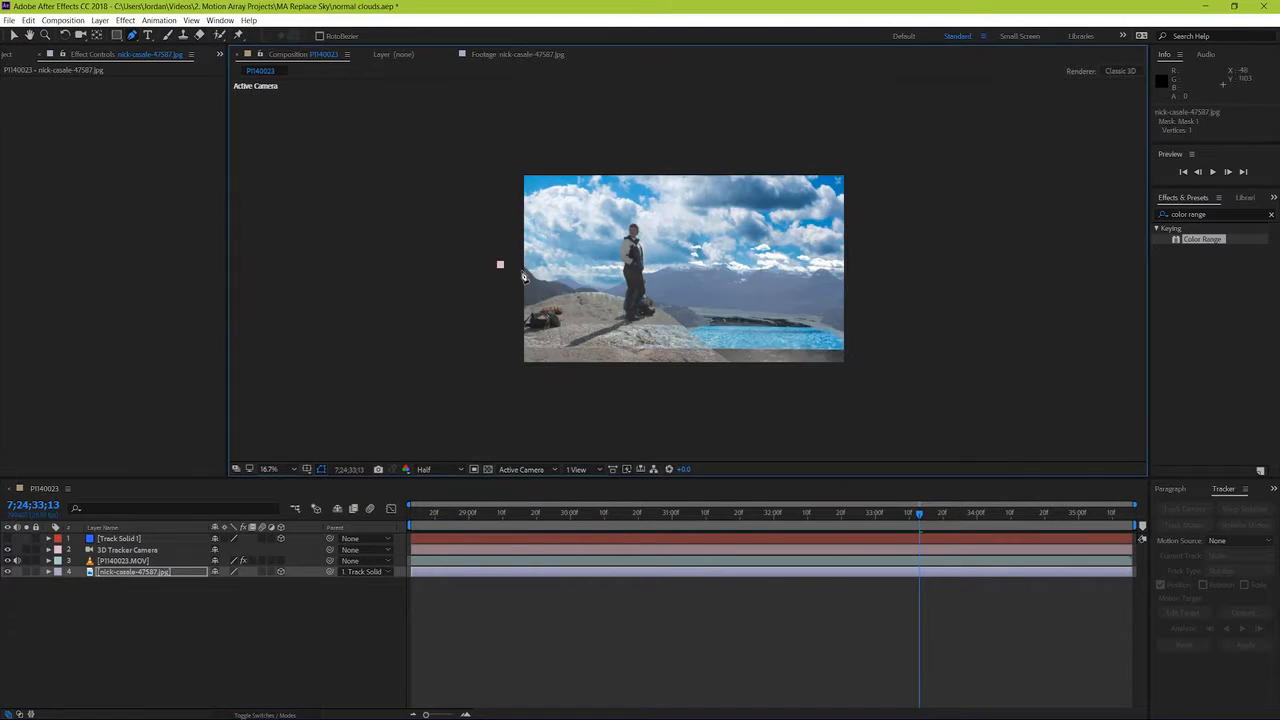
left_click(522, 271)
left_click(530, 280)
left_click(545, 288)
left_click(565, 288)
left_click(582, 291)
left_click(600, 294)
left_click(751, 279)
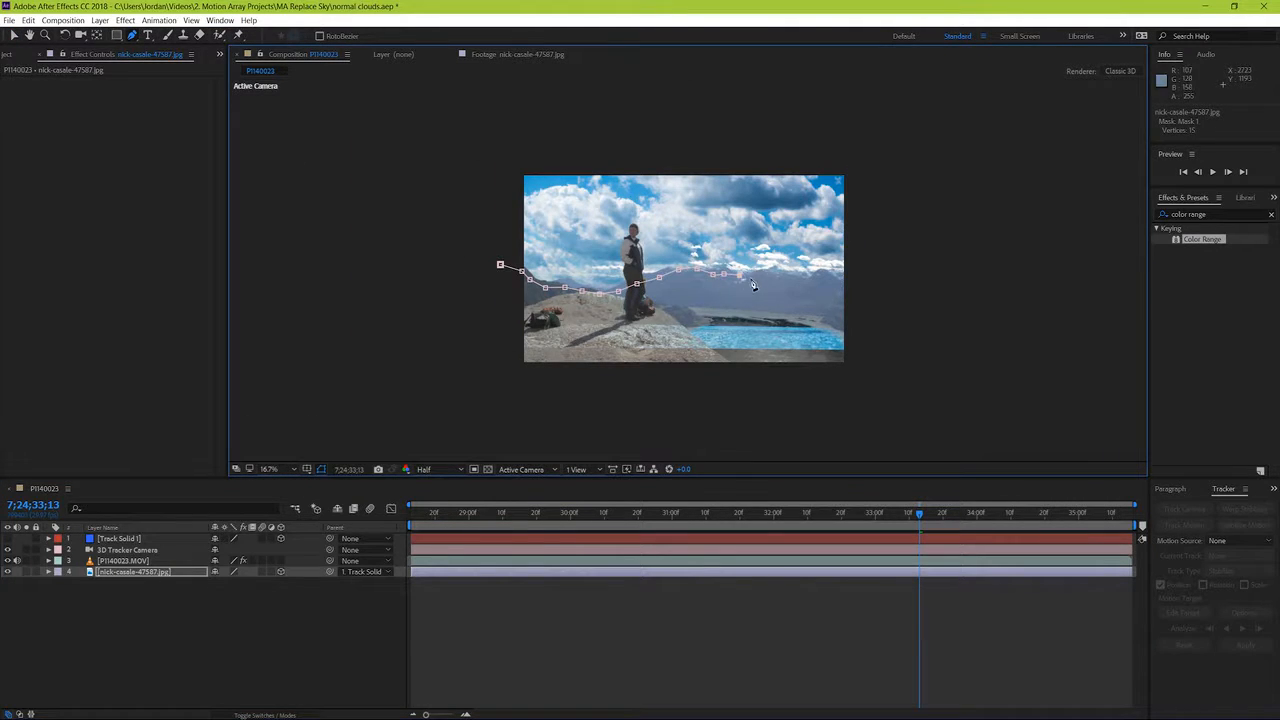
left_click(761, 275)
left_click(770, 281)
left_click(789, 280)
left_click(798, 279)
left_click(809, 282)
left_click(822, 275)
left_click(833, 281)
left_click(893, 139)
left_click(484, 125)
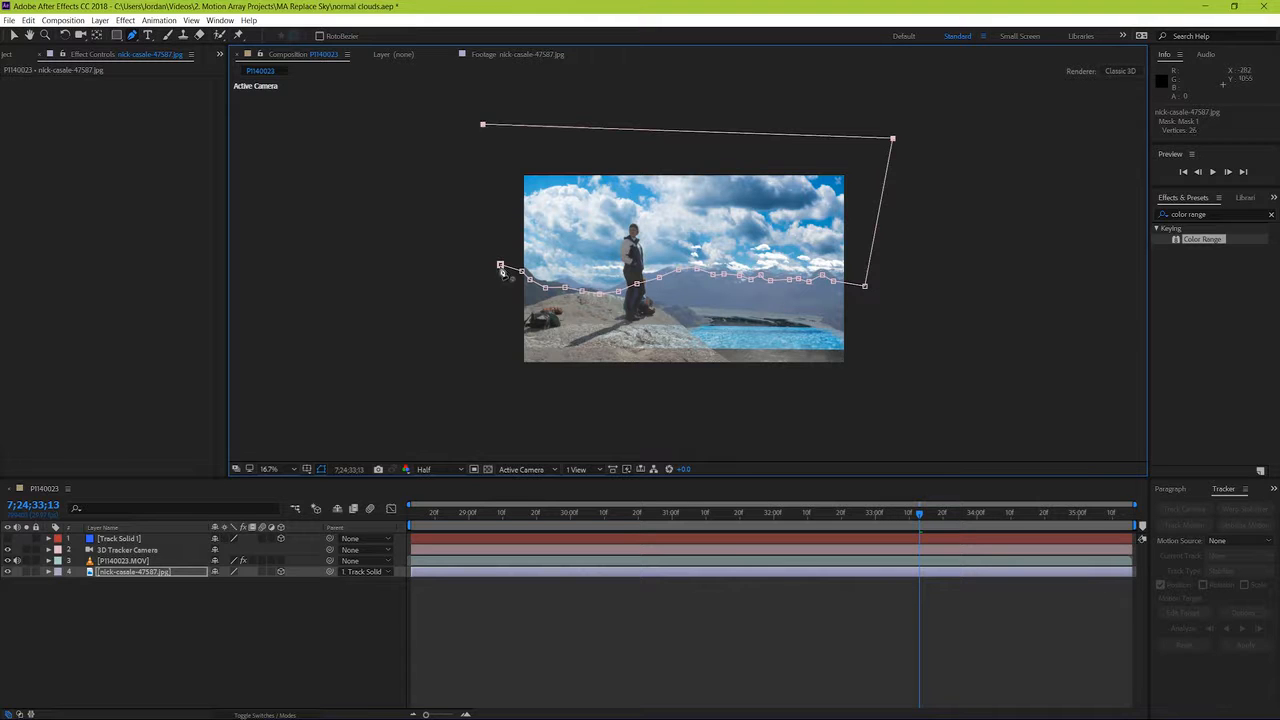
left_click(500, 264)
Step: Extend the sky mask's two right-hand corner points farther outside the frame
left_click_drag(865, 286, 958, 281)
left_click_drag(893, 139, 960, 125)
scroll(659, 343, "up", 2)
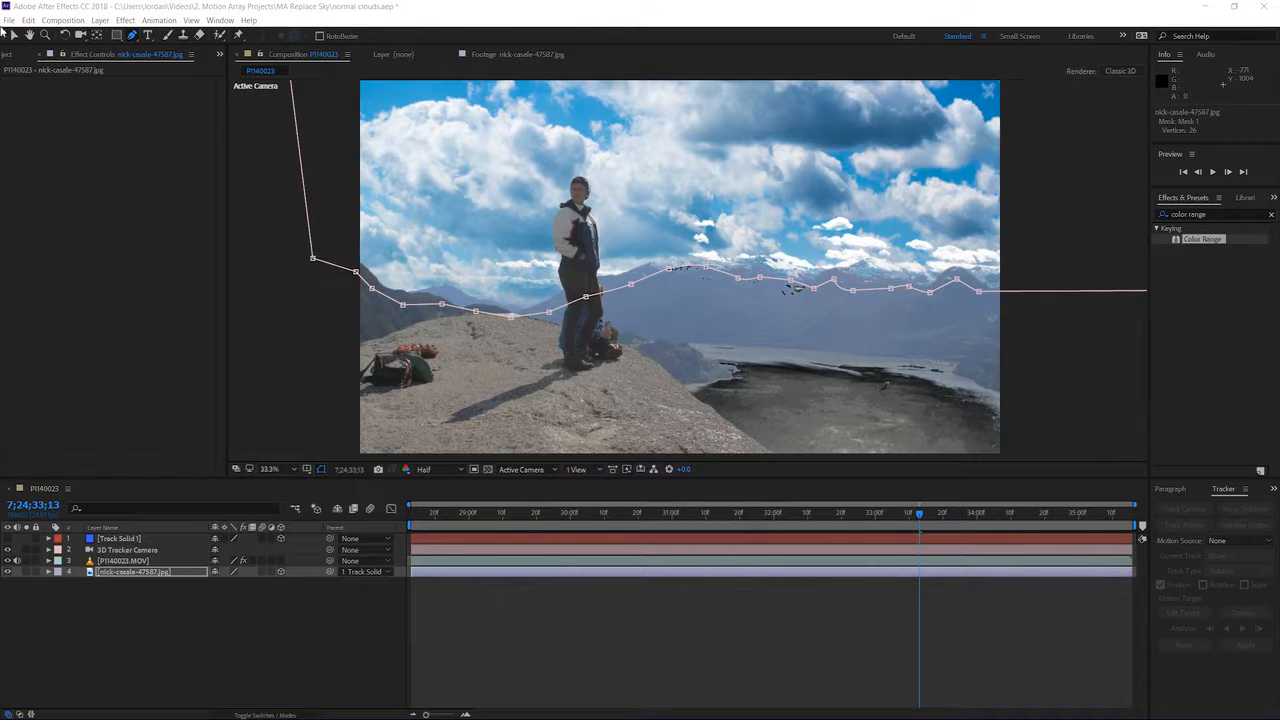
Step: At 7;24;28;13, pull the sky mask's left-hand points well outside the frame so the mask covers the exposed edge
key("v")
left_click_drag(503, 515, 349, 527)
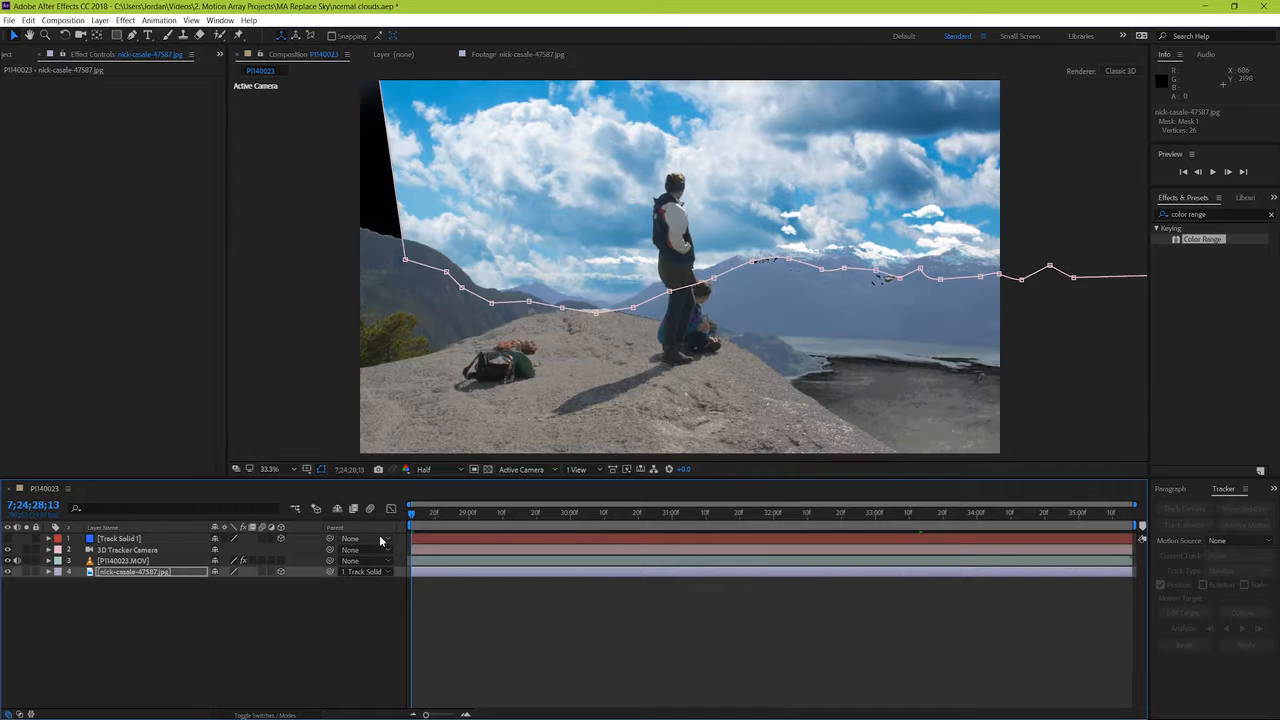
left_click_drag(404, 260, 340, 247)
key("comma")
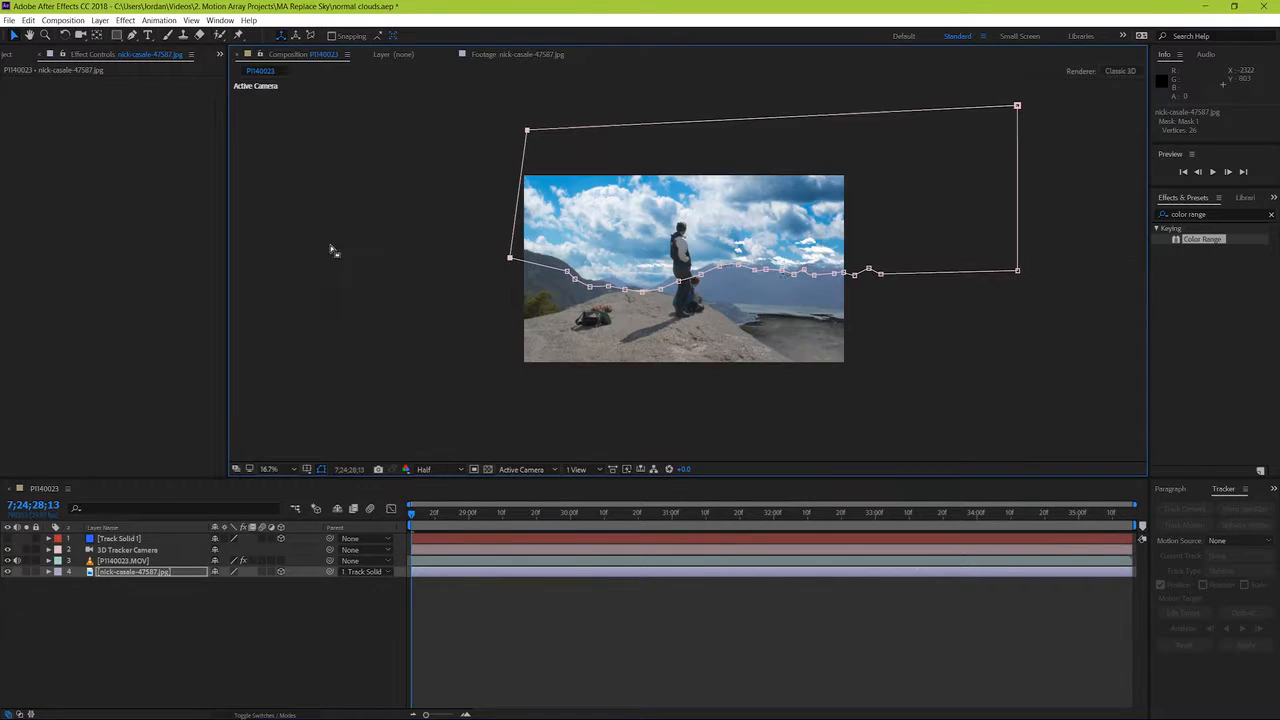
left_click_drag(523, 175, 448, 126)
left_click_drag(502, 259, 445, 244)
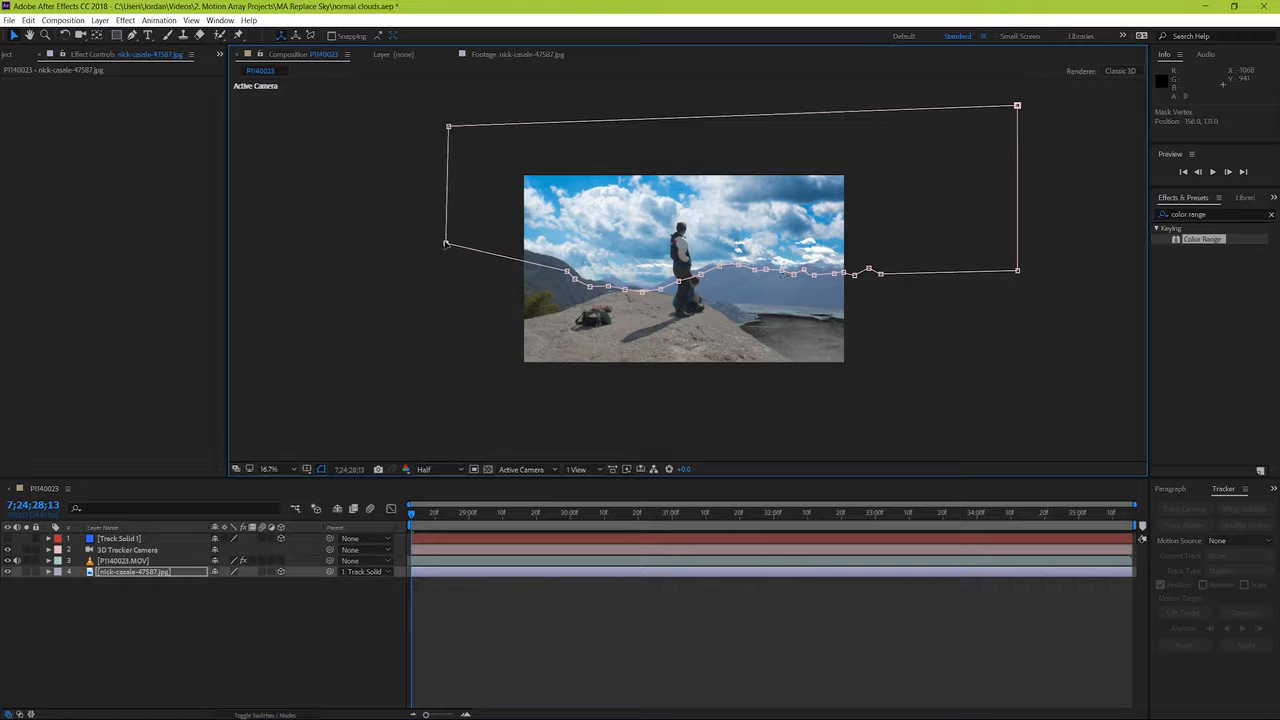
Step: Set the Mask Feather of Mask 1 on the cloudy sky JPG to 334 pixels
left_click(49, 572)
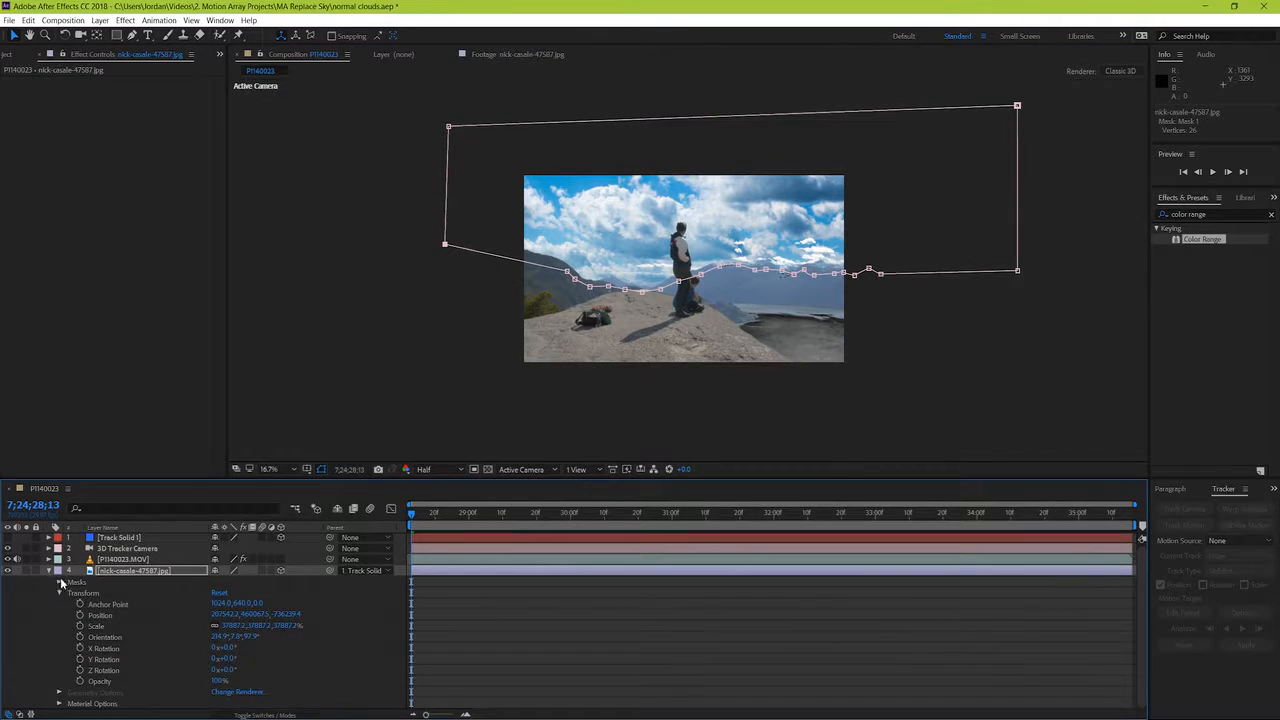
left_click(59, 582)
left_click(70, 593)
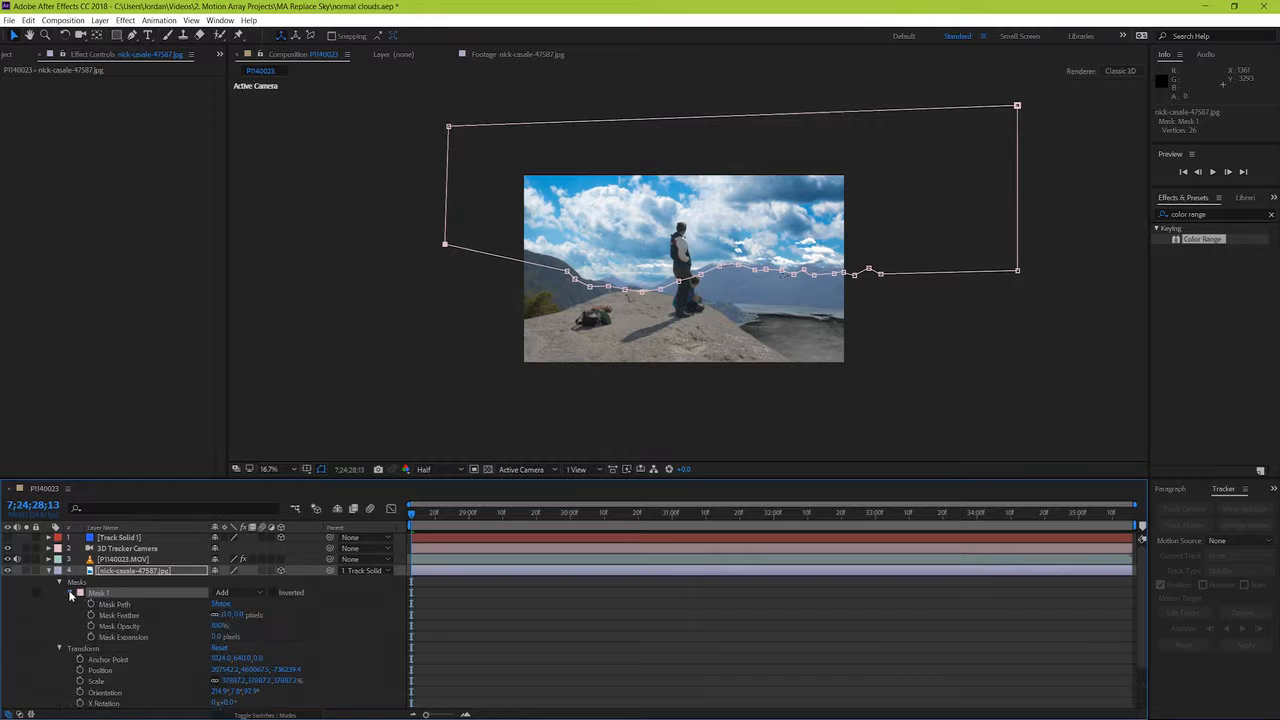
key("period")
key("period")
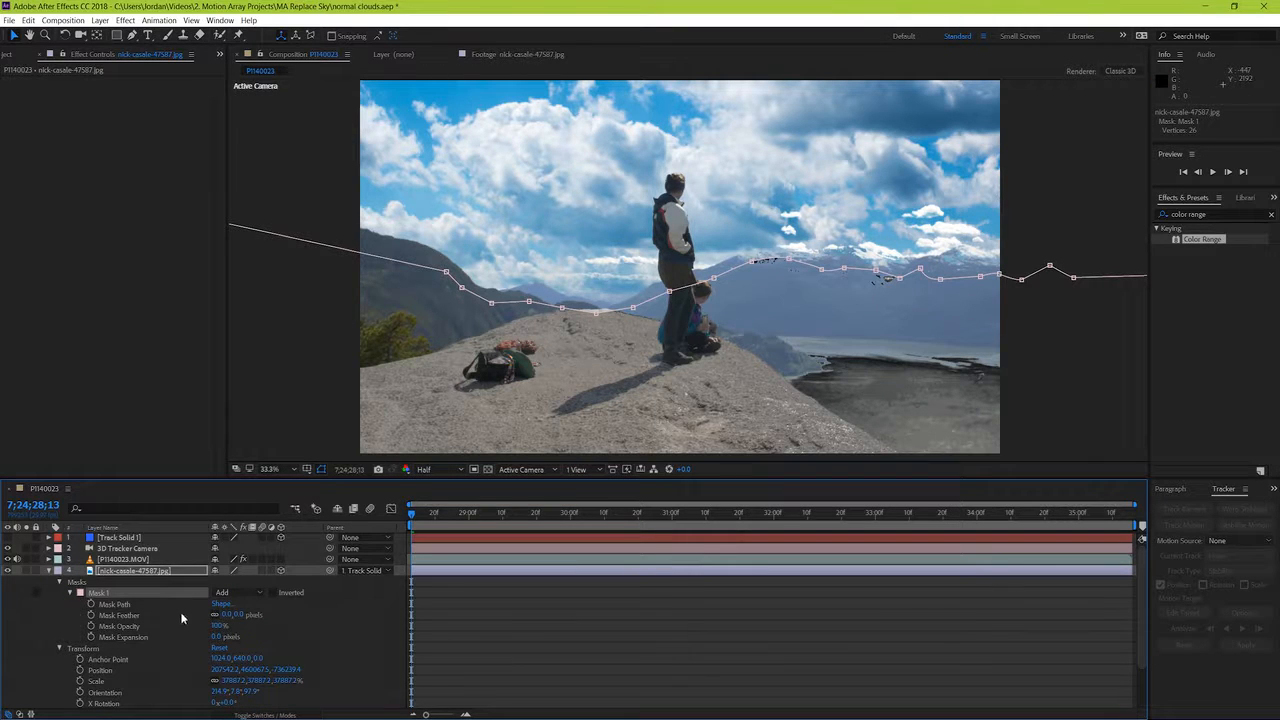
left_click_drag(226, 615, 410, 630)
left_click_drag(540, 638, 452, 638)
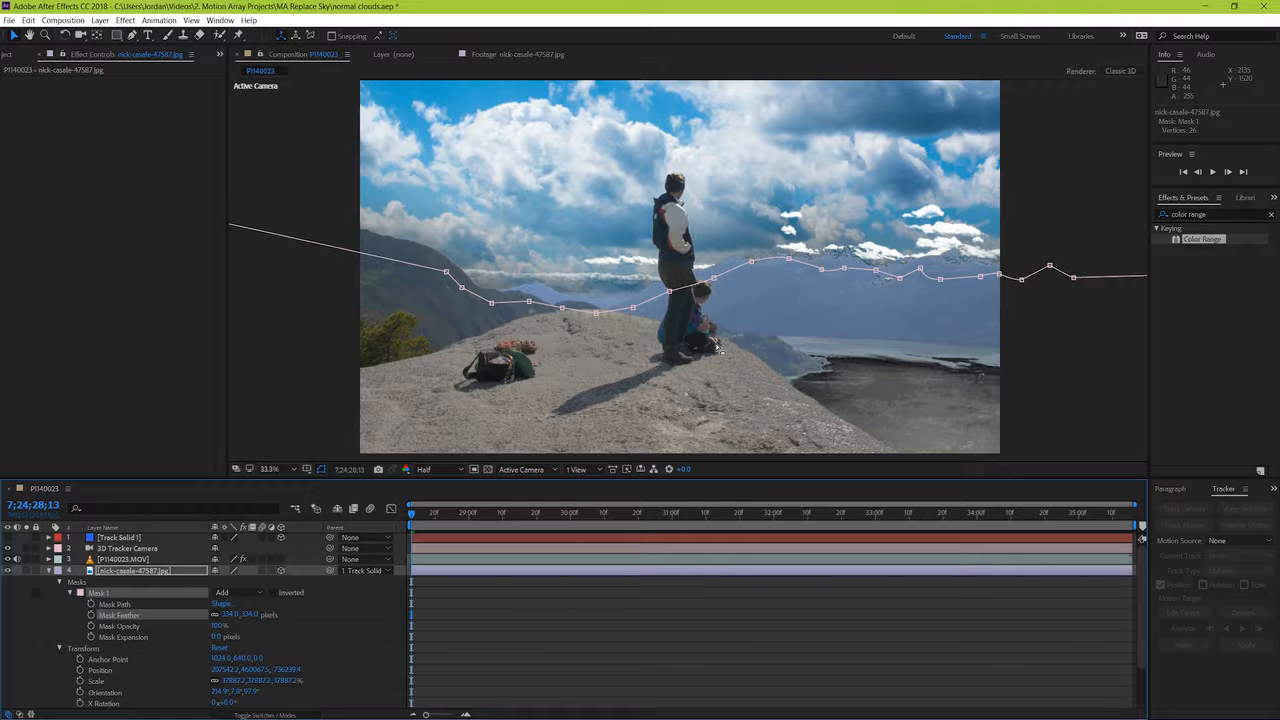
Step: Move to 7;24;30;28 to view the feathered sky, and duplicate the P1140023.MOV layer
left_click(665, 514)
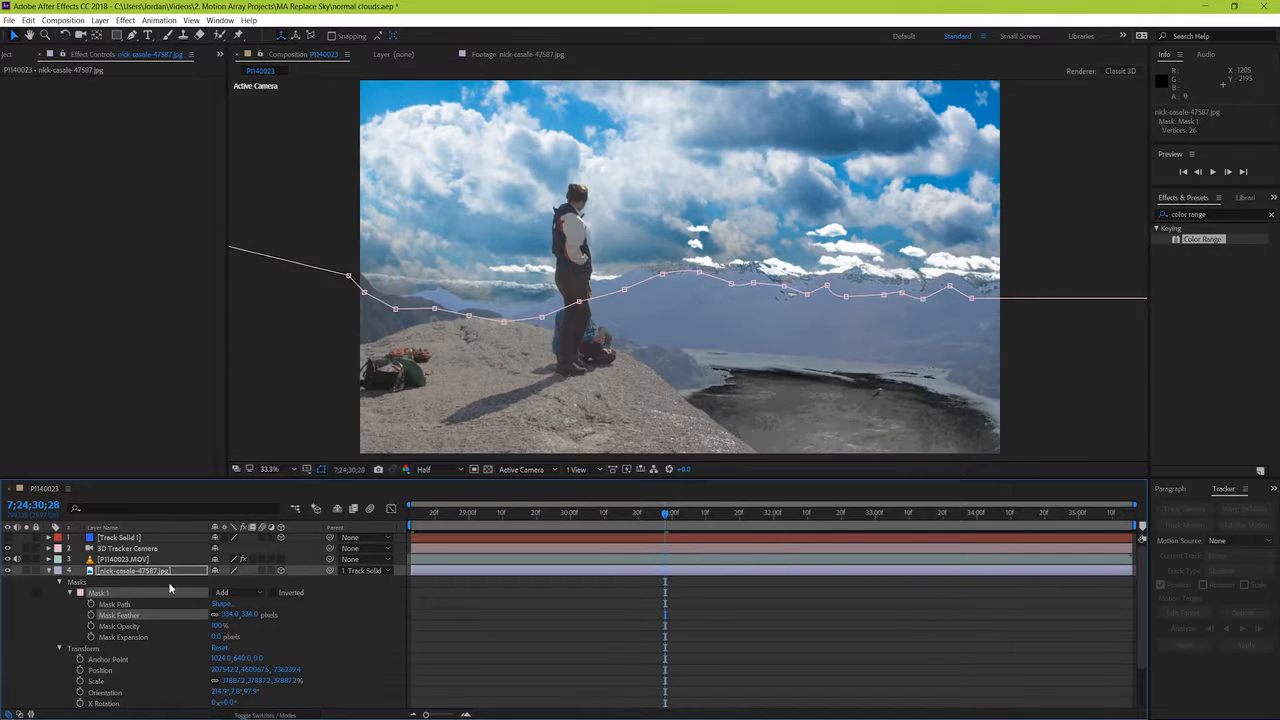
left_click(50, 570)
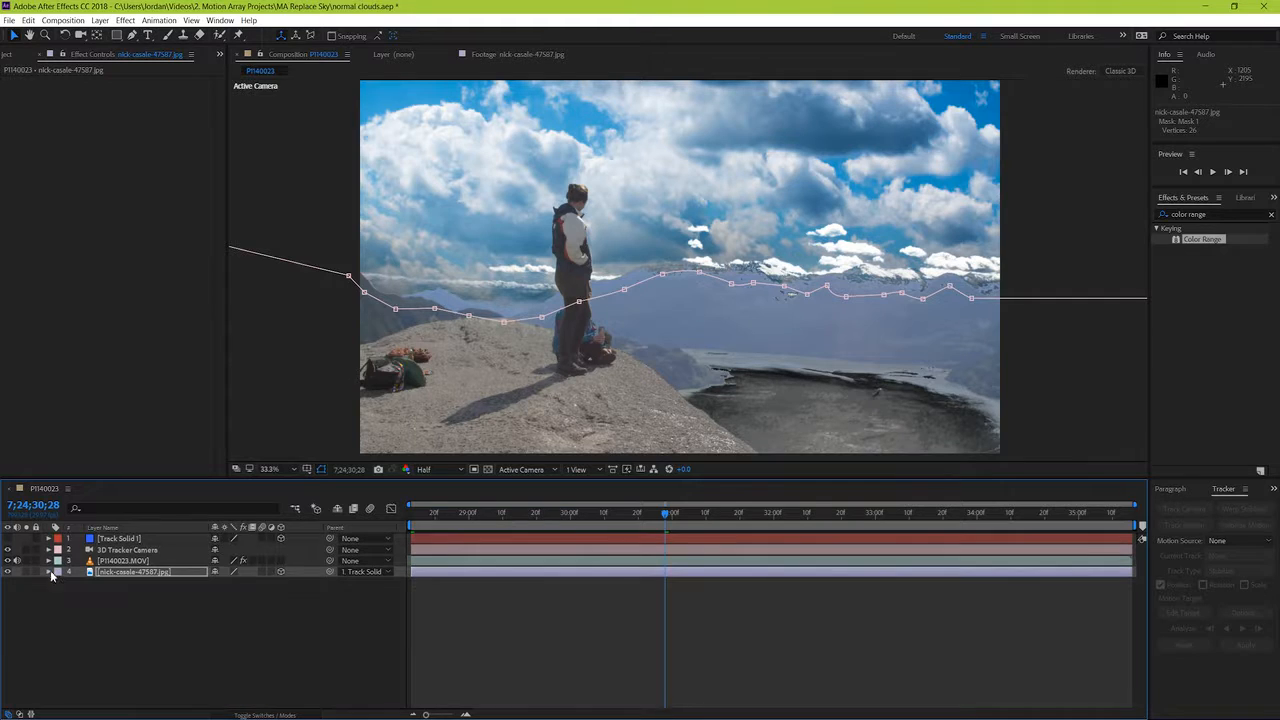
left_click(121, 562)
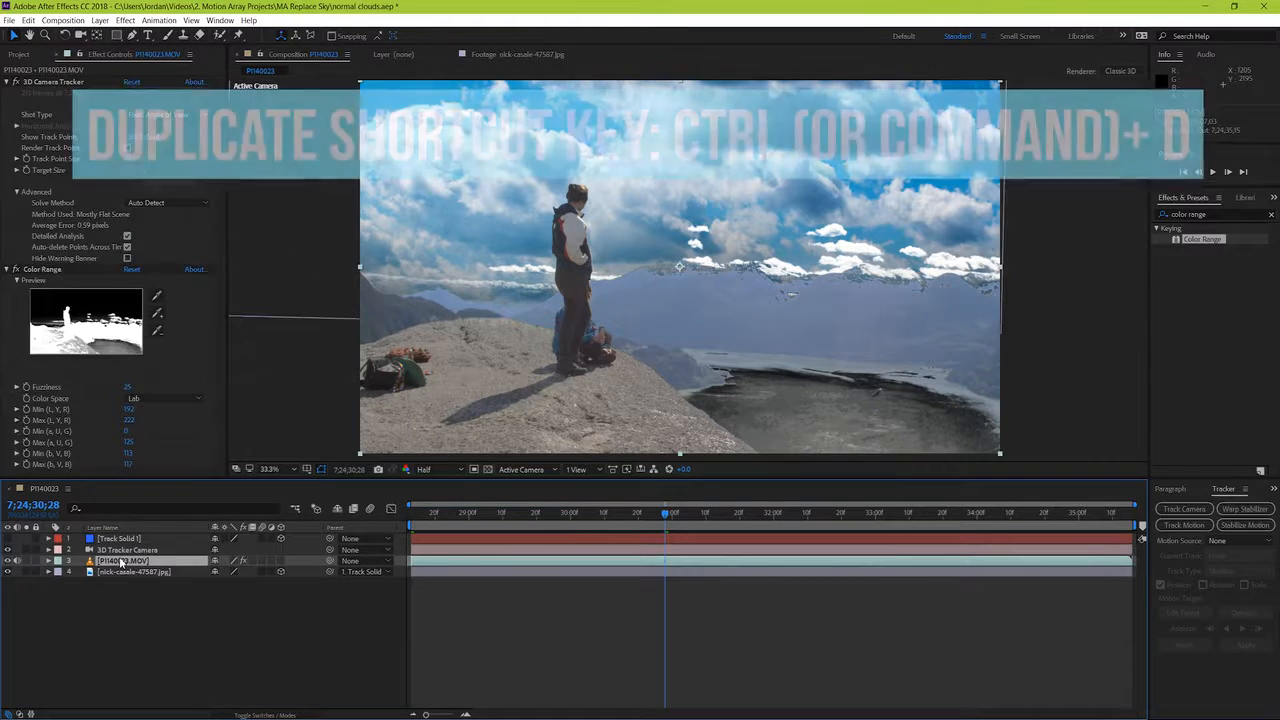
key("ctrl+d")
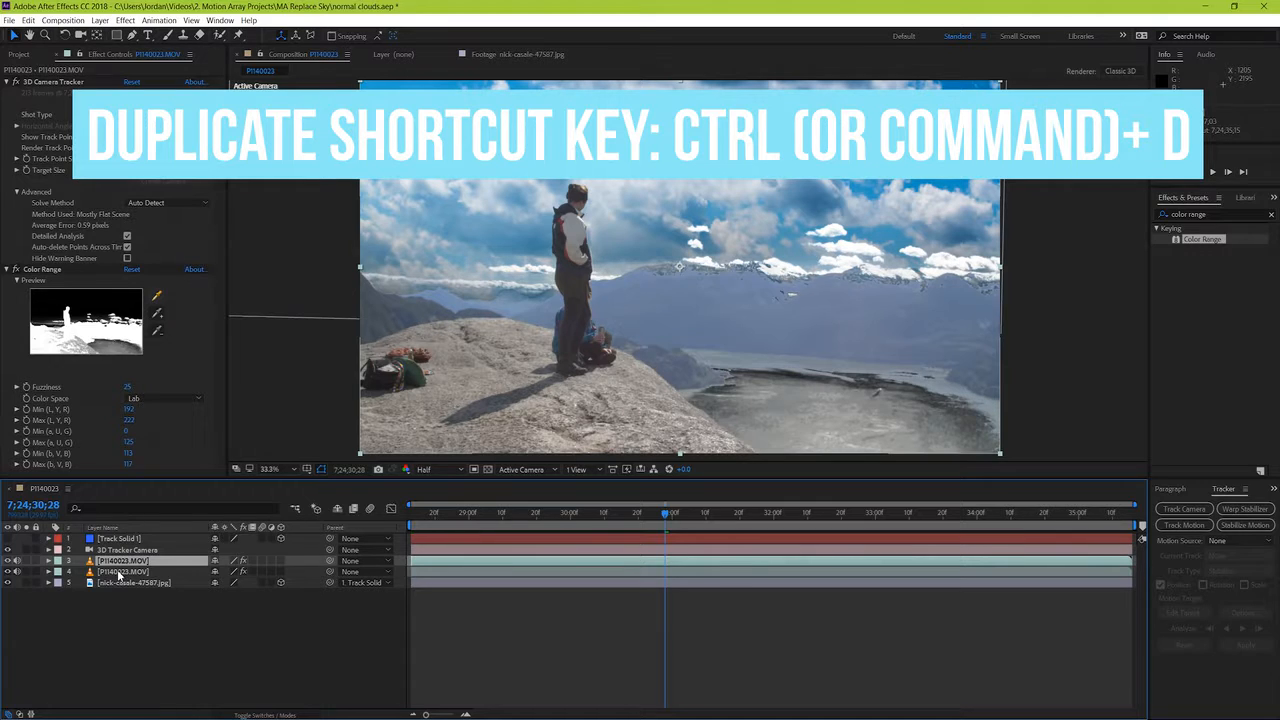
Step: Place the duplicate P1140023.MOV layer beneath the cloudy sky JPG and delete its Color Range effect
left_click(121, 572)
left_click_drag(116, 594, 115, 590)
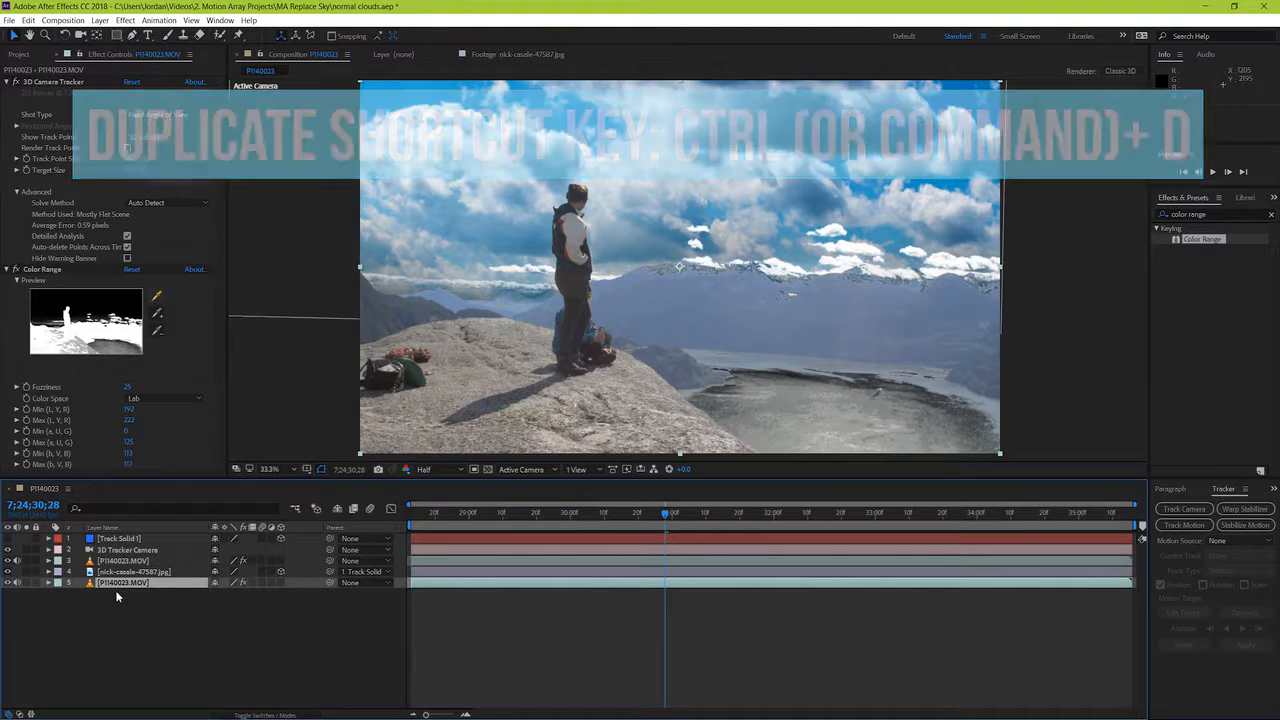
left_click(35, 275)
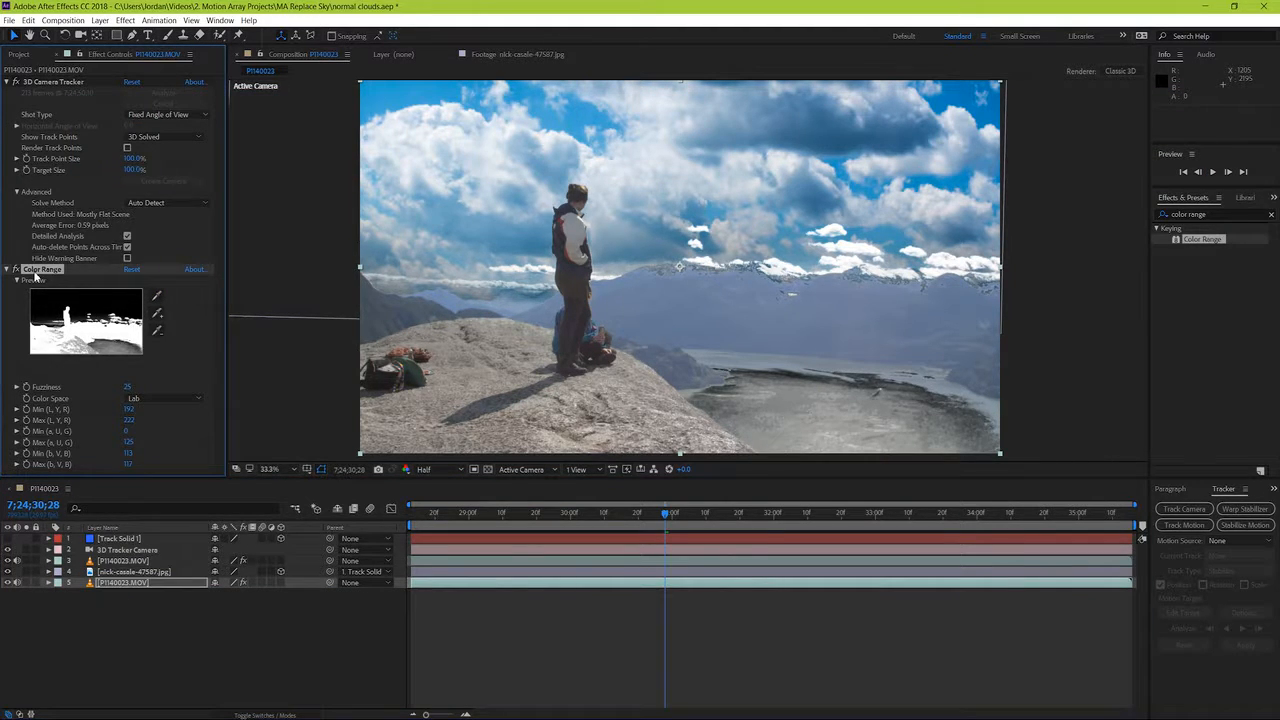
key("Delete")
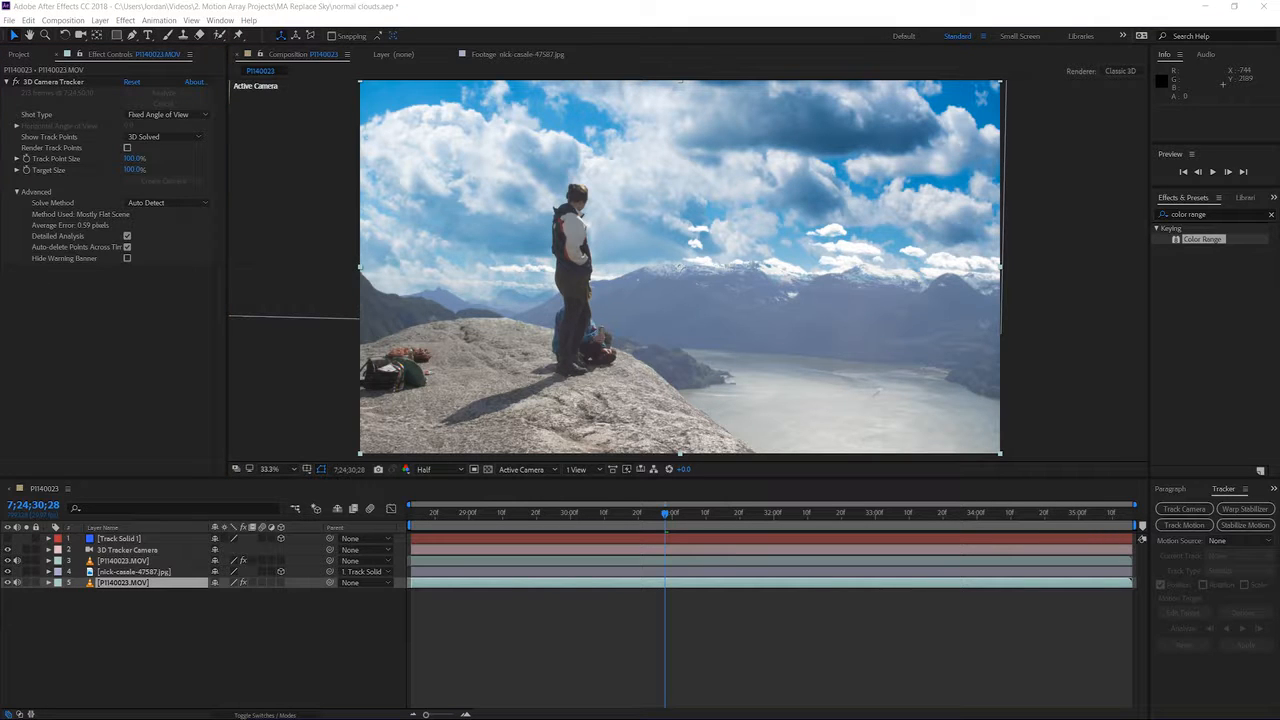
Step: Solo the cloudy sky JPG and the bottom P1140023.MOV layer in turn to inspect what each contributes
left_click(27, 572)
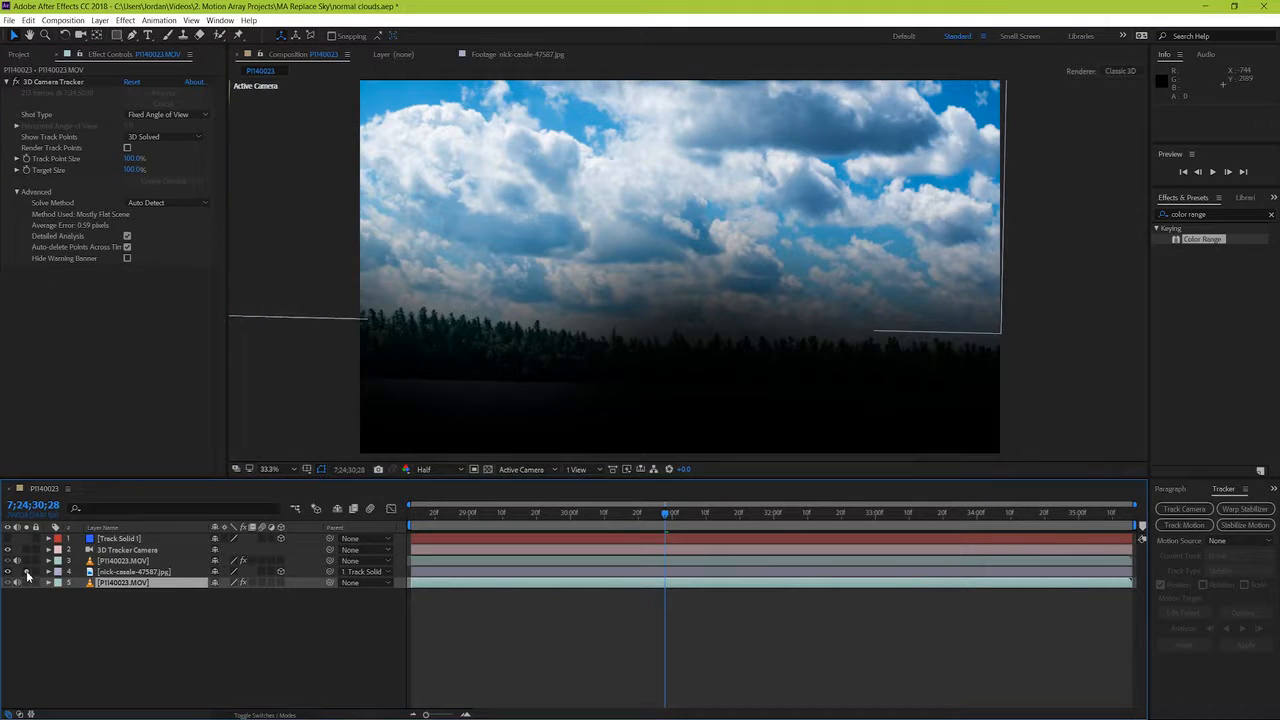
left_click(27, 572)
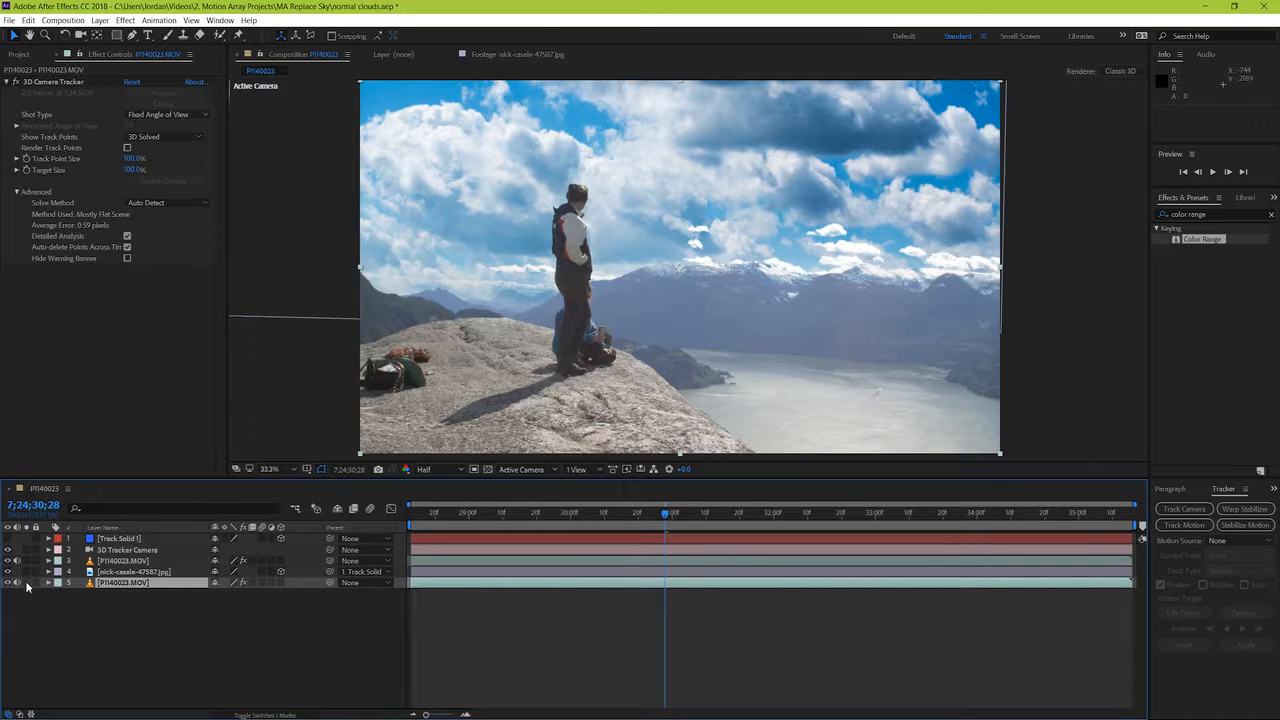
left_click(27, 583)
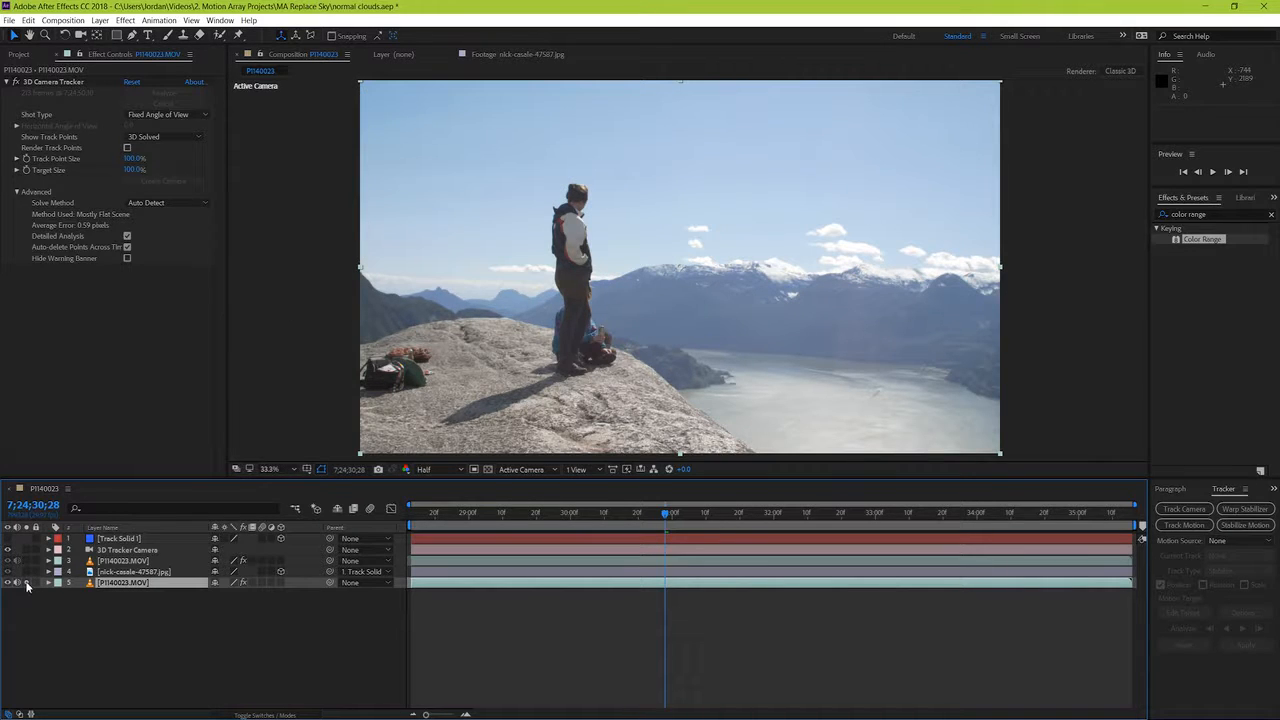
left_click(27, 583)
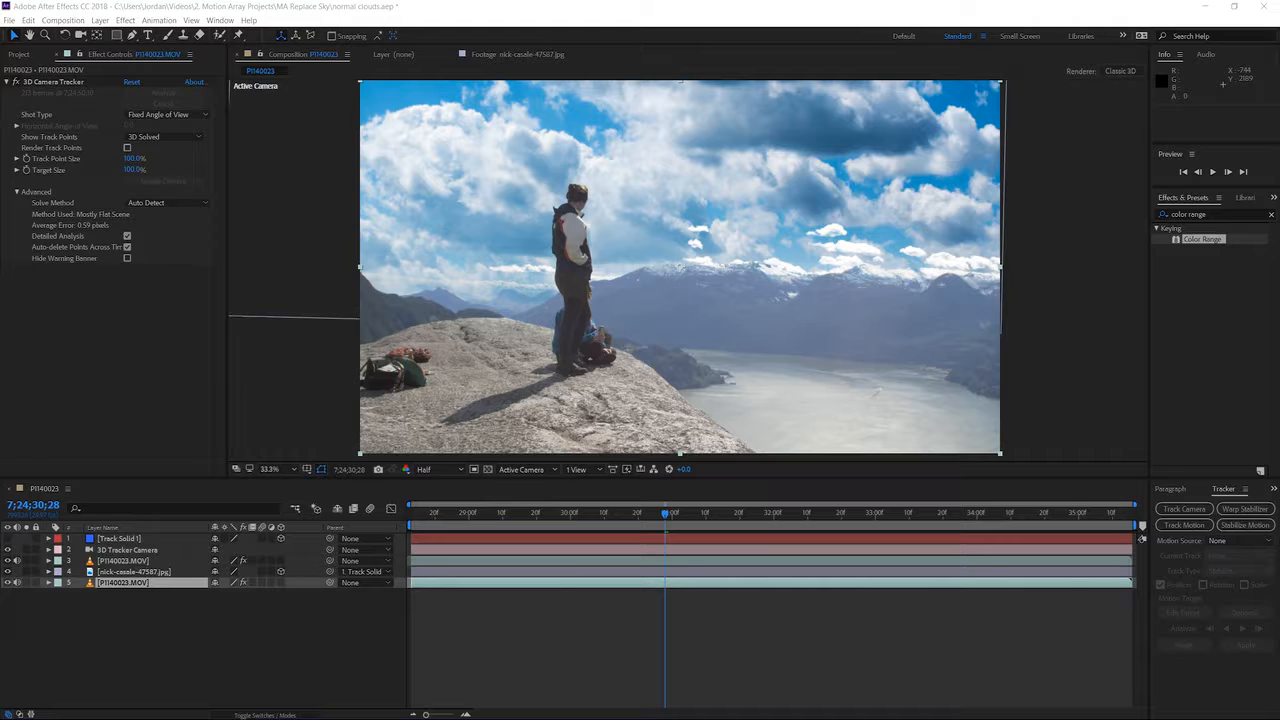
Step: Play the composite from 7;24;28;13 to check how the sky blends and tracks over the shot
left_click(634, 6)
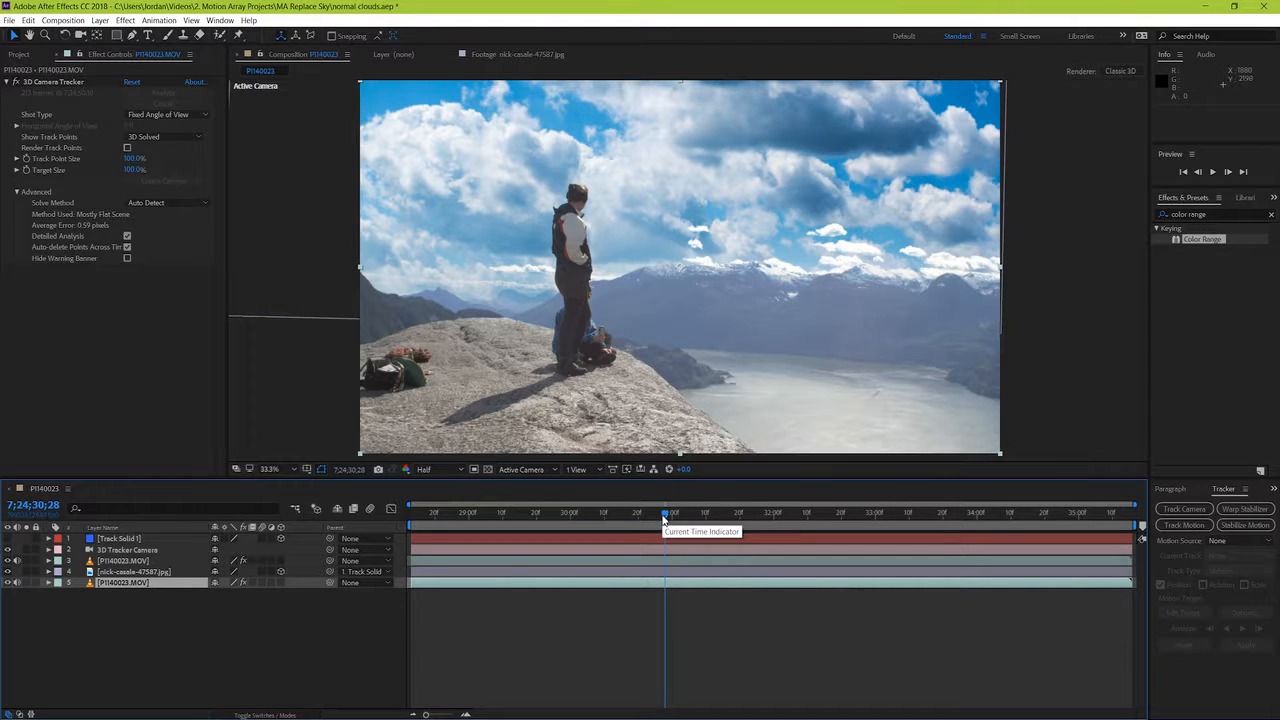
left_click_drag(664, 518, 349, 509)
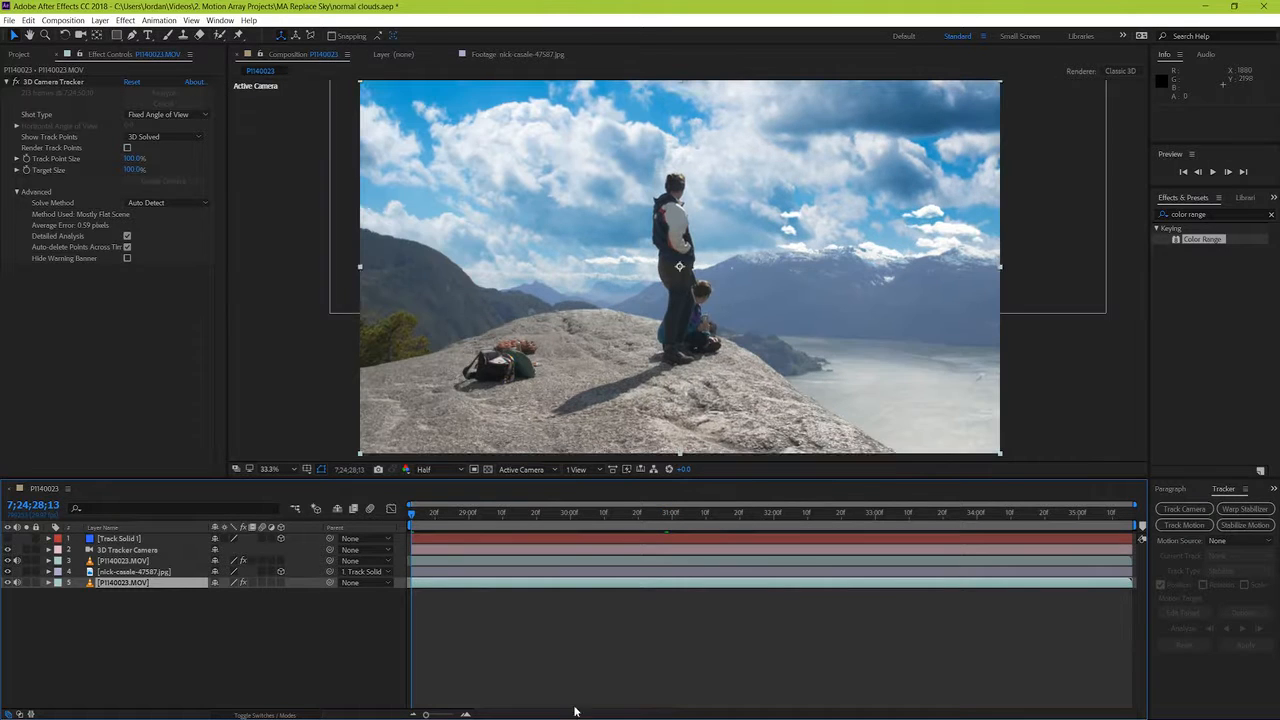
key("space")
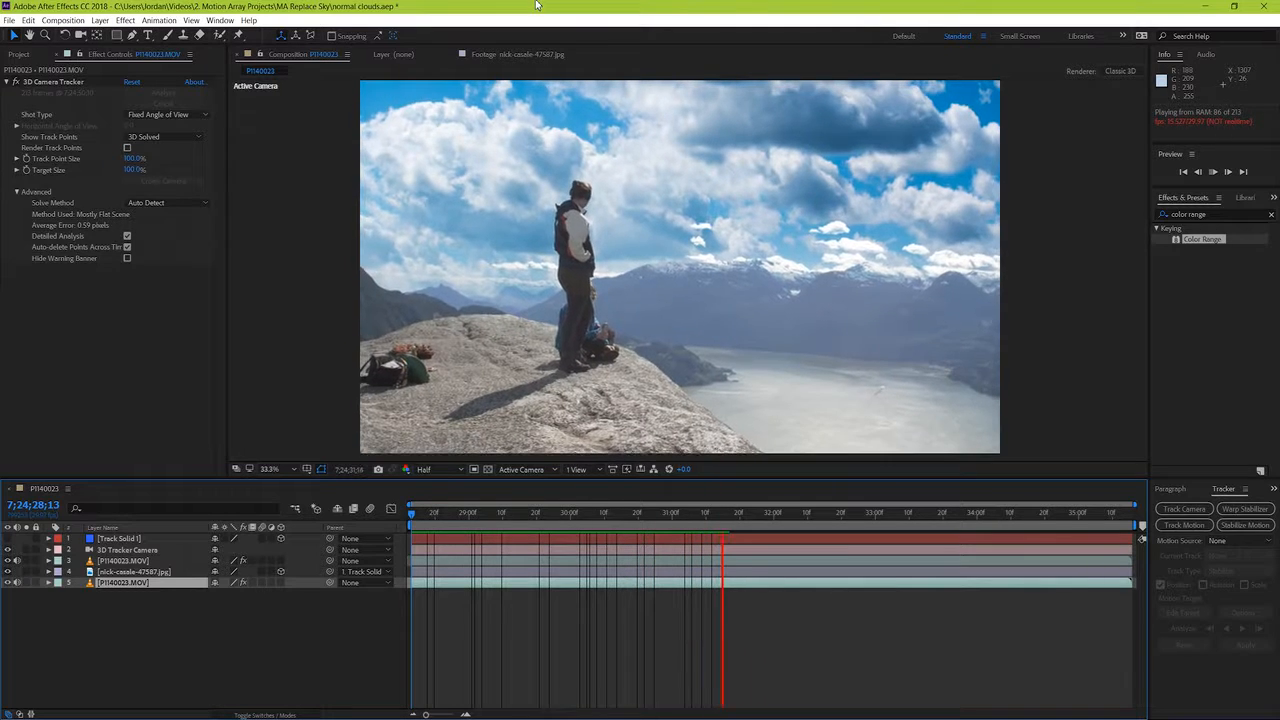
left_click(650, 509)
key("space")
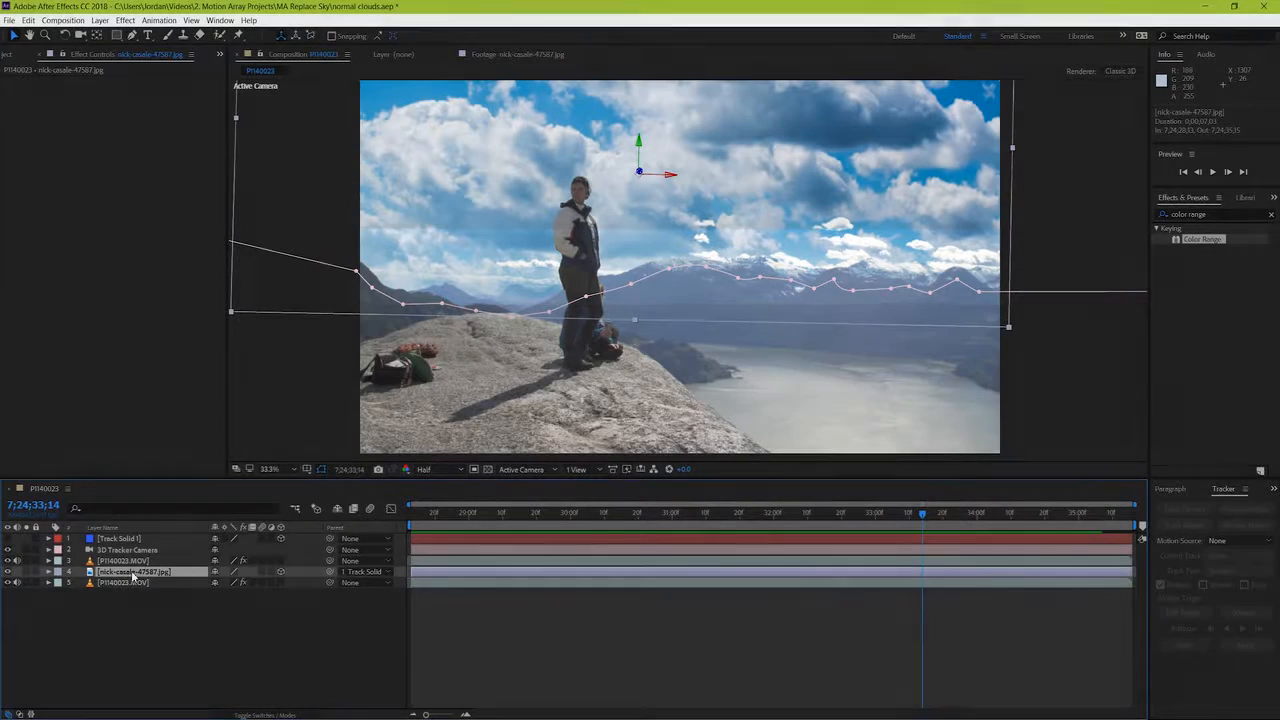
Step: At 7;24;33;14, move all of Mask 1 on the cloudy sky JPG upward, clear of the mountain ridgeline
left_click(49, 571)
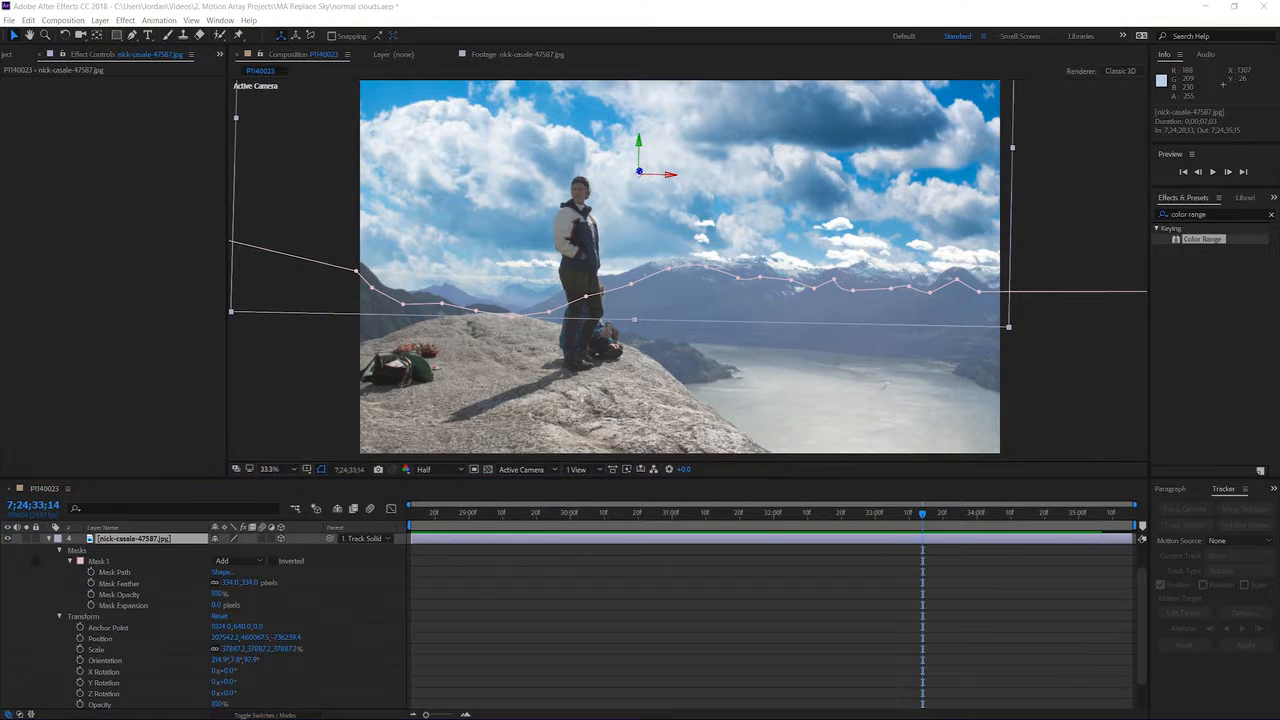
left_click(103, 562)
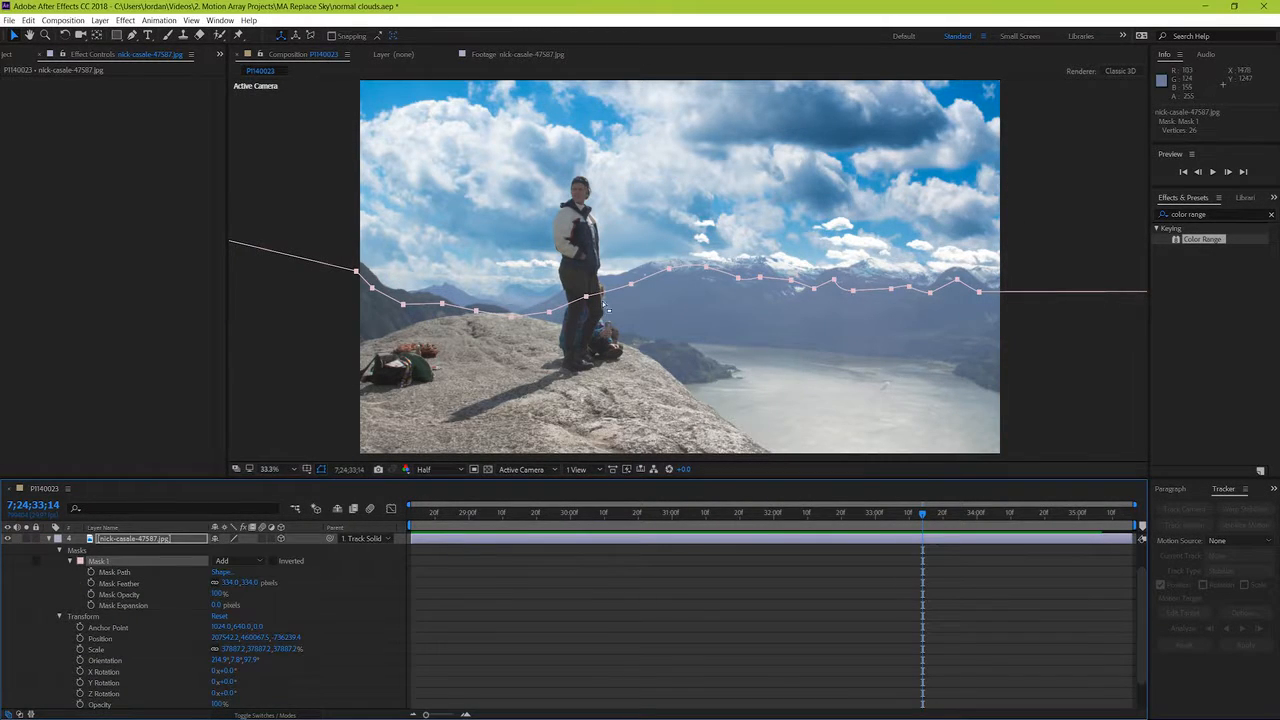
left_click_drag(631, 287, 628, 253)
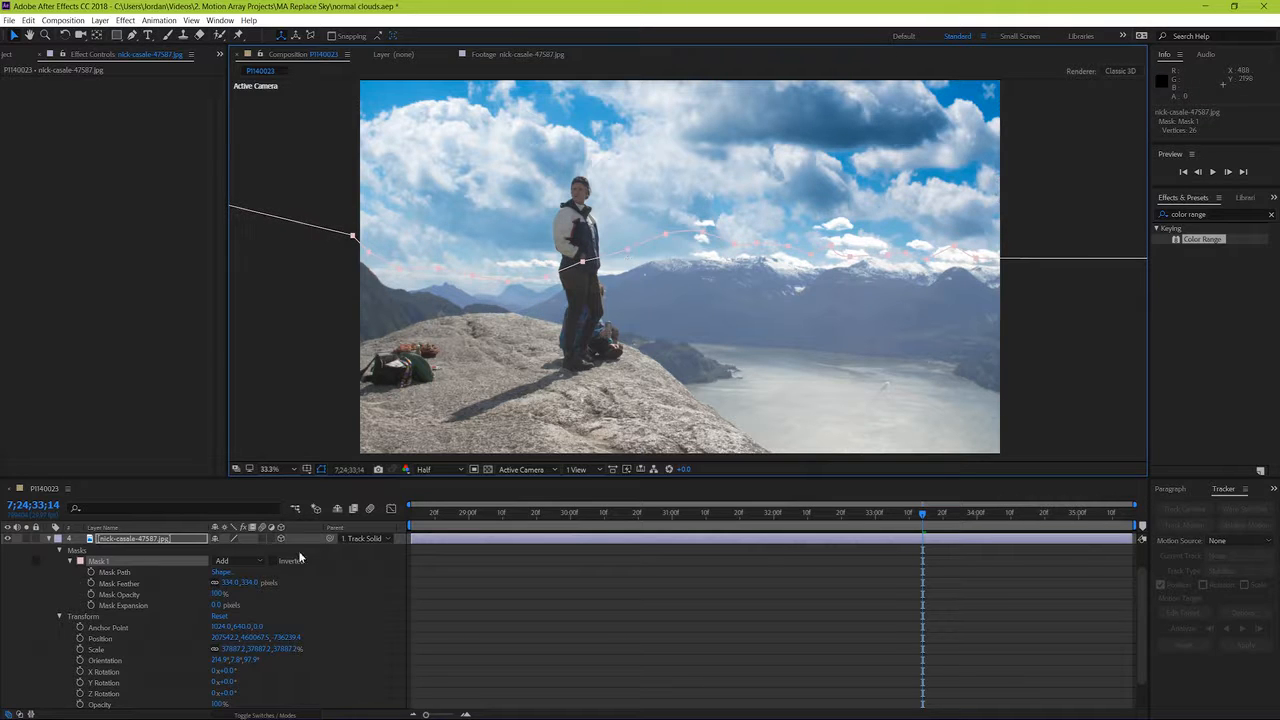
Step: Reduce the sky JPG's Mask 1 feather to about 213 pixels, then deselect the mask and collapse the layer's properties
left_click_drag(228, 582, 137, 594)
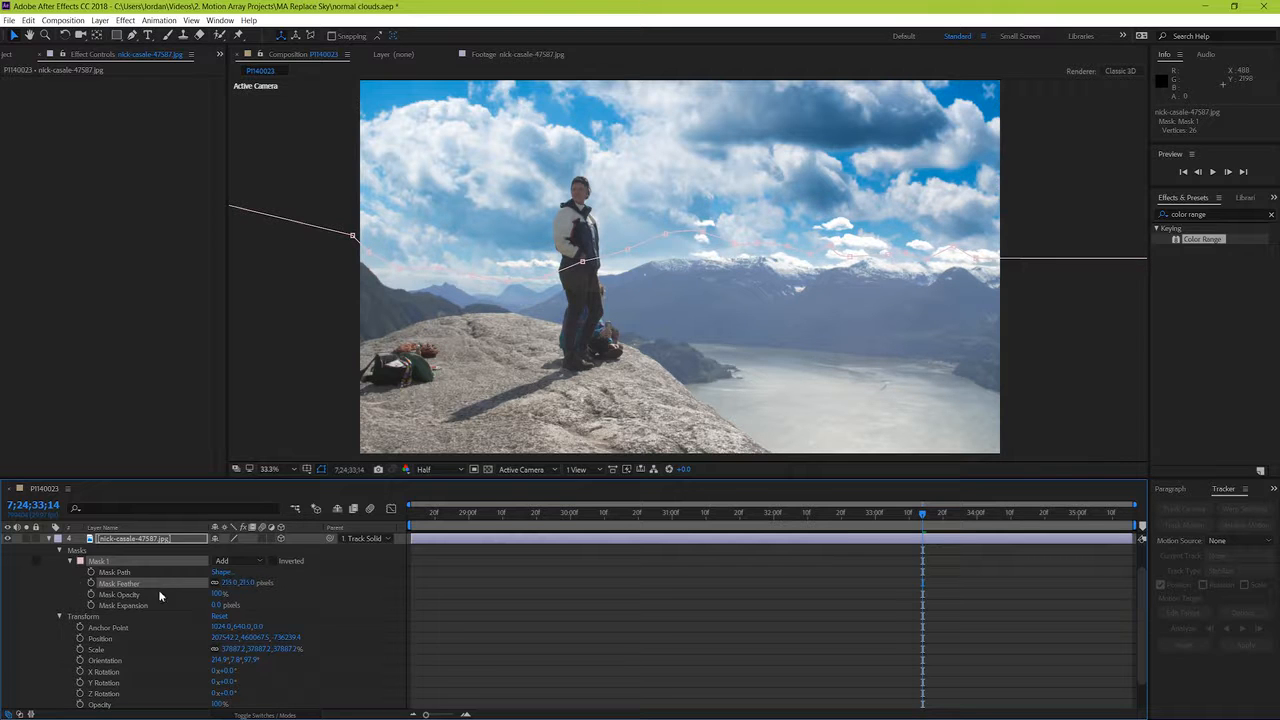
left_click(722, 668)
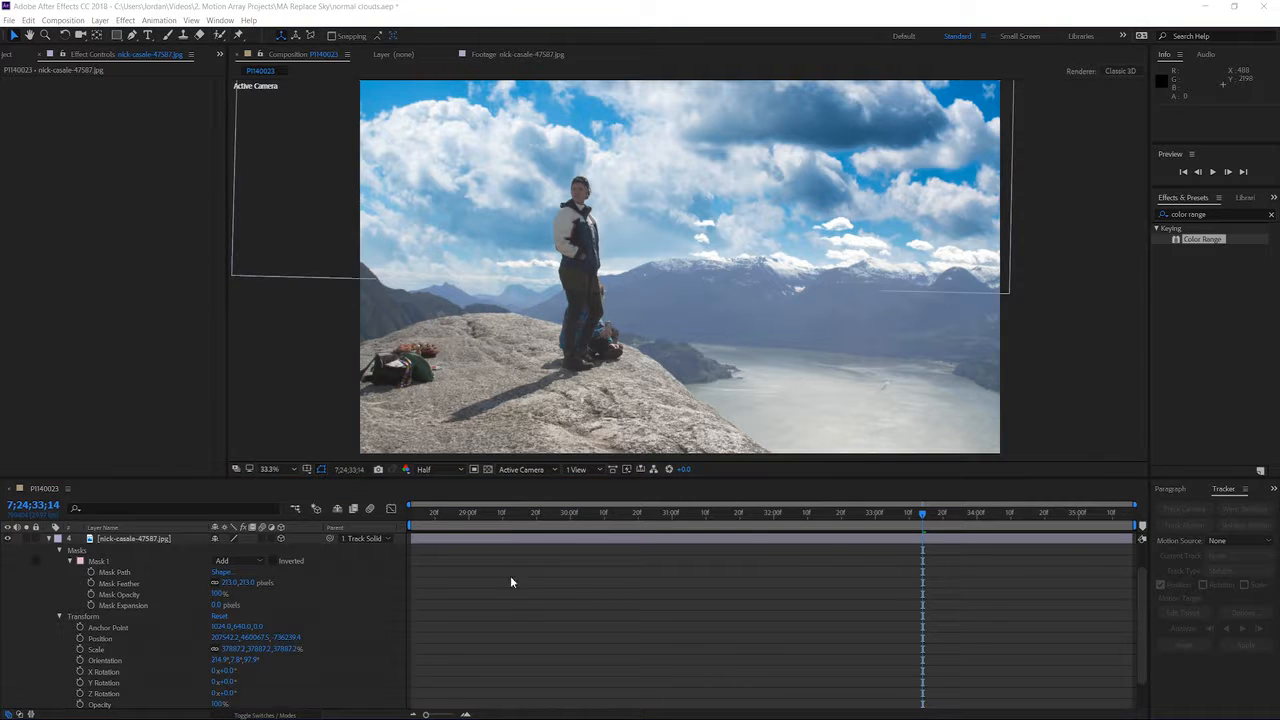
left_click(47, 539)
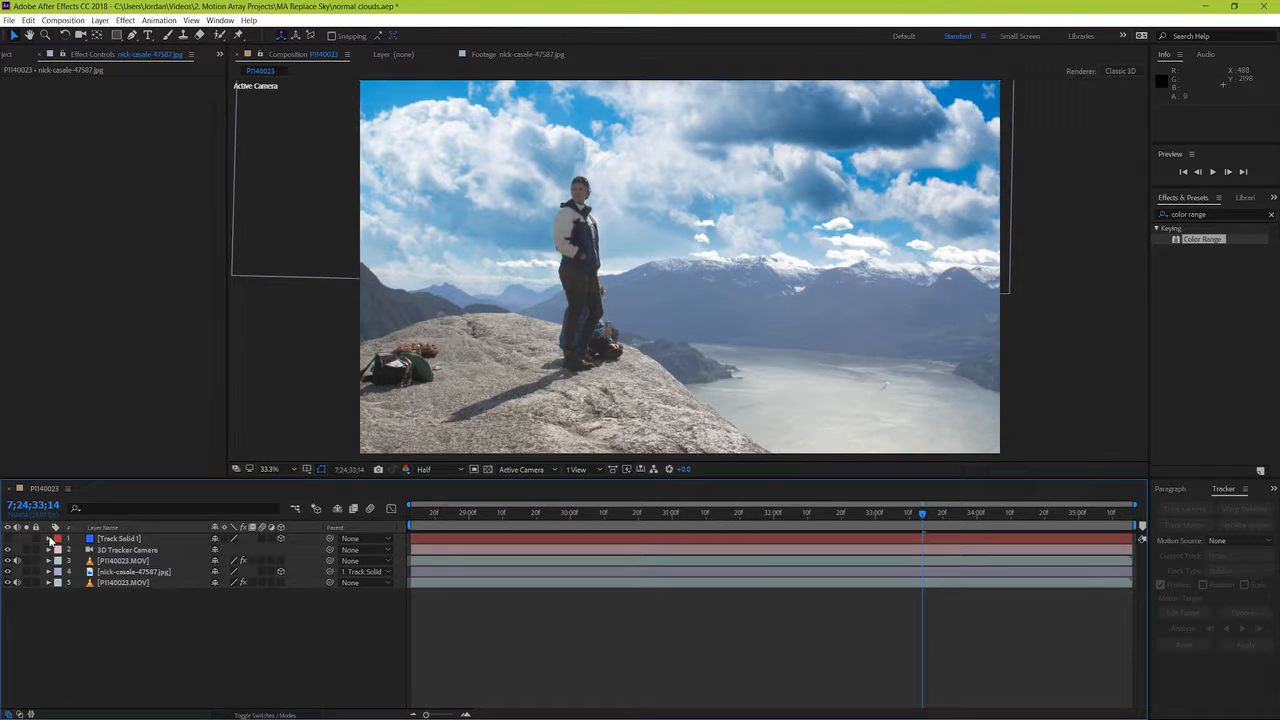
Step: Go to 7;24;28;24 and apply the Lumetri Color effect to the cloudy sky JPG layer
left_click(449, 516)
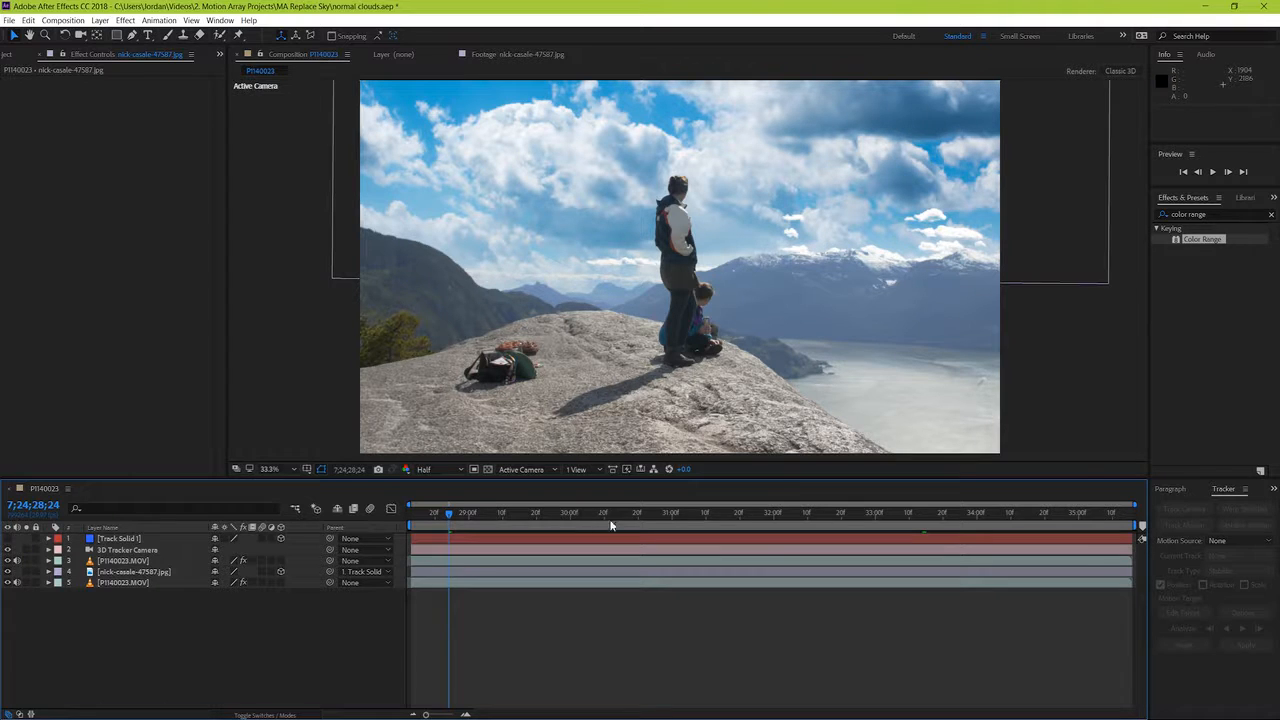
left_click(1271, 214)
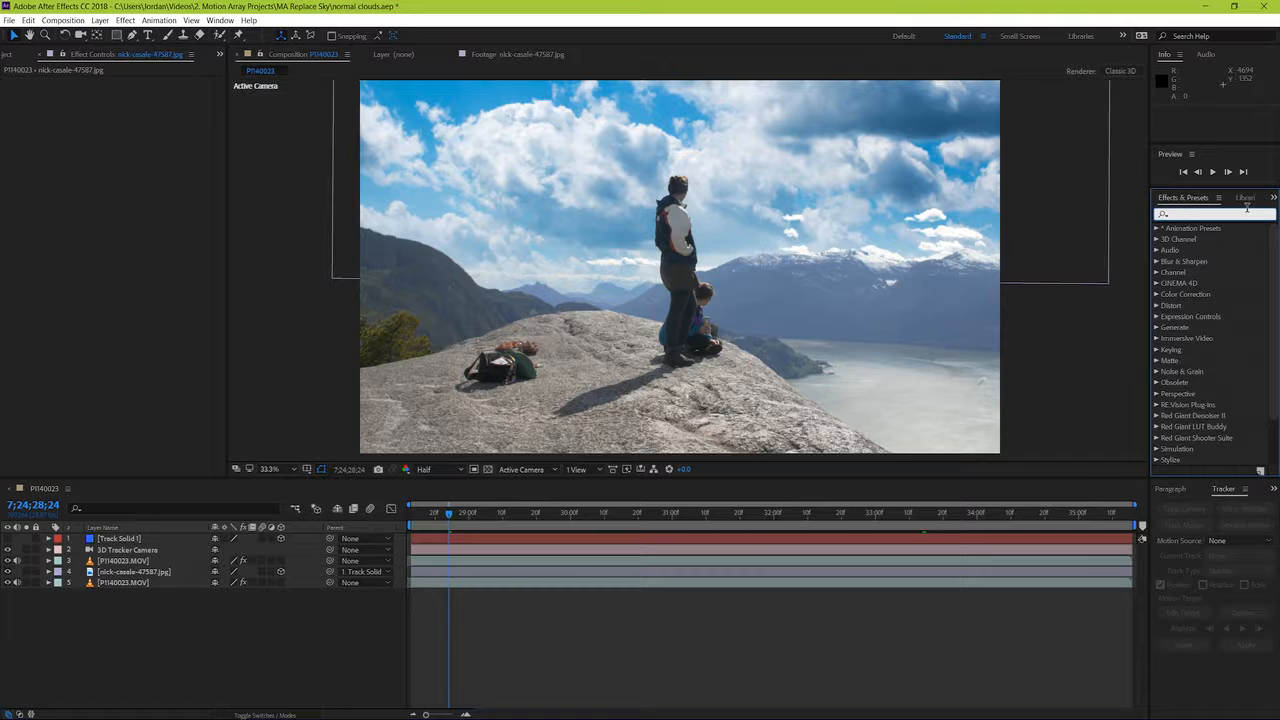
type("lumetri")
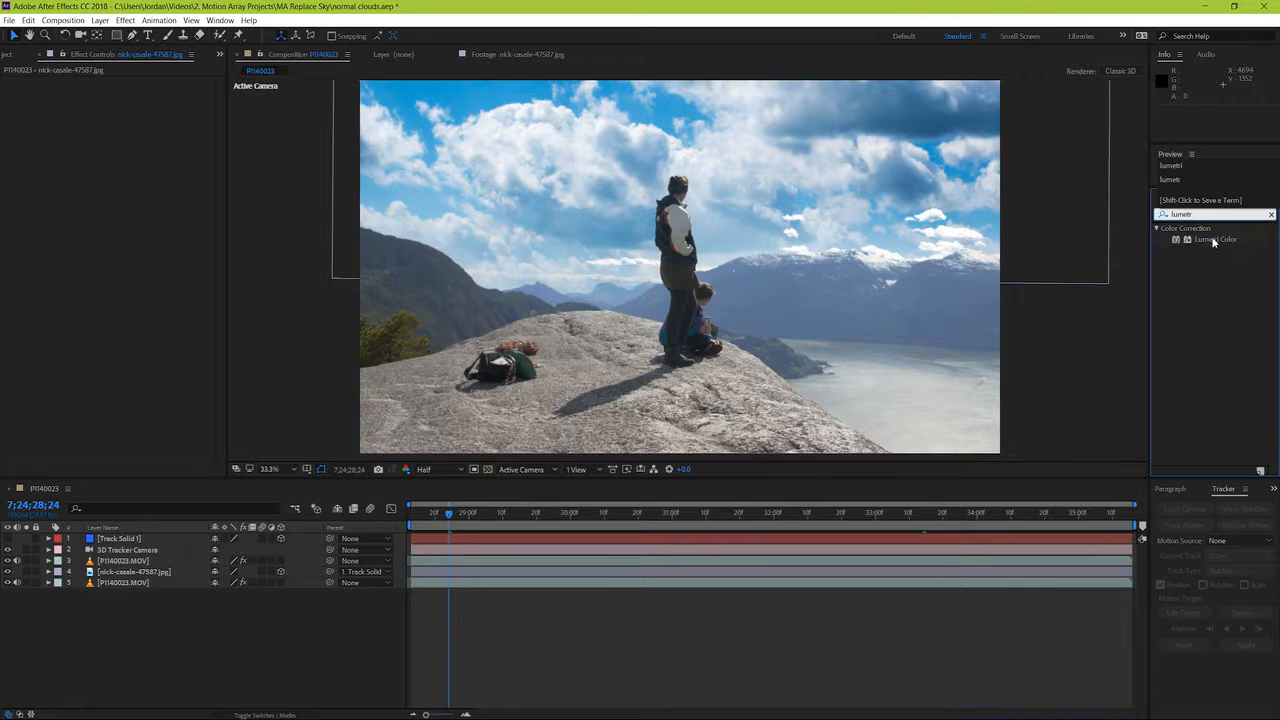
left_click_drag(1213, 242, 714, 573)
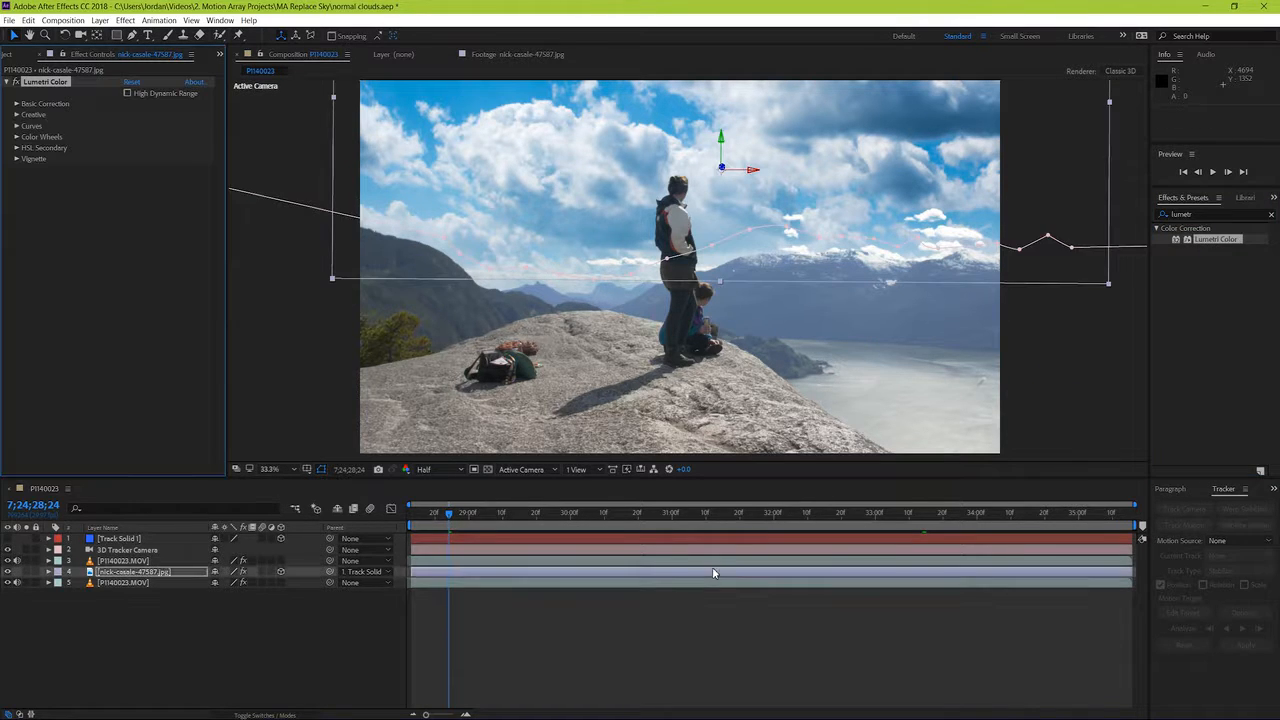
Step: In the sky's Lumetri Basic Correction, set Exposure to 0.9, Blacks to 120 and Shadows to 95
left_click(17, 104)
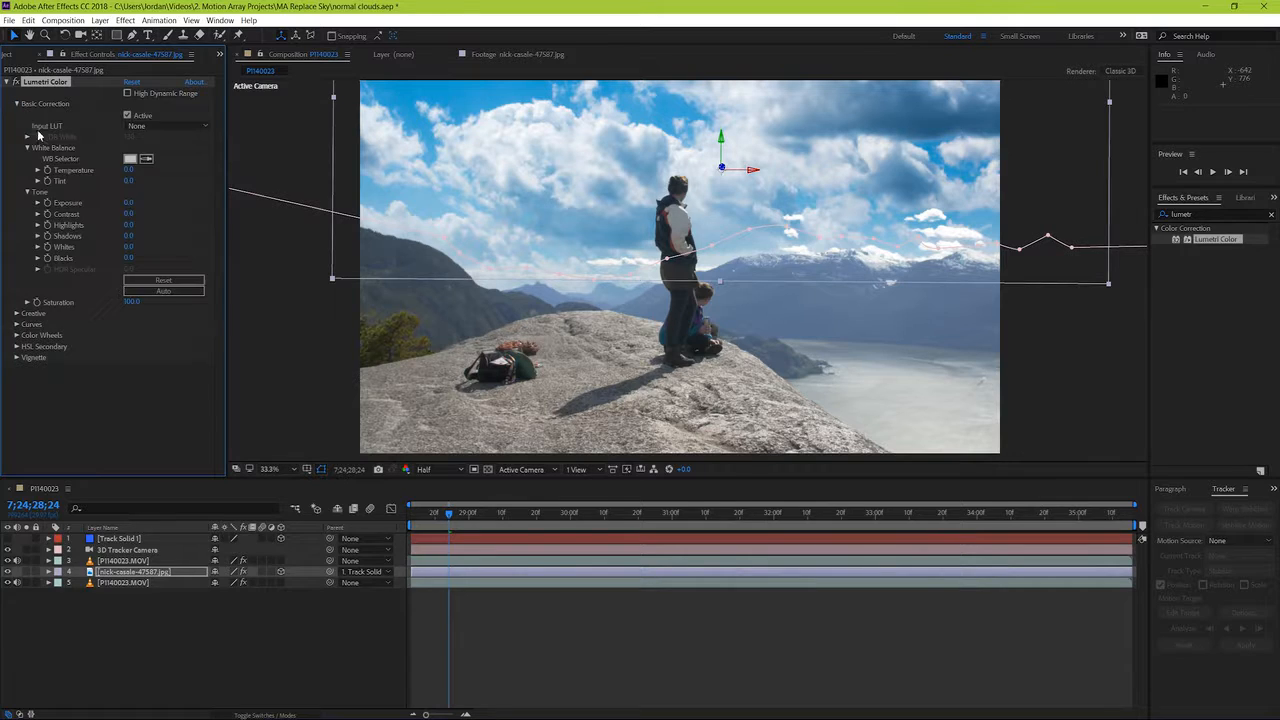
left_click(127, 211)
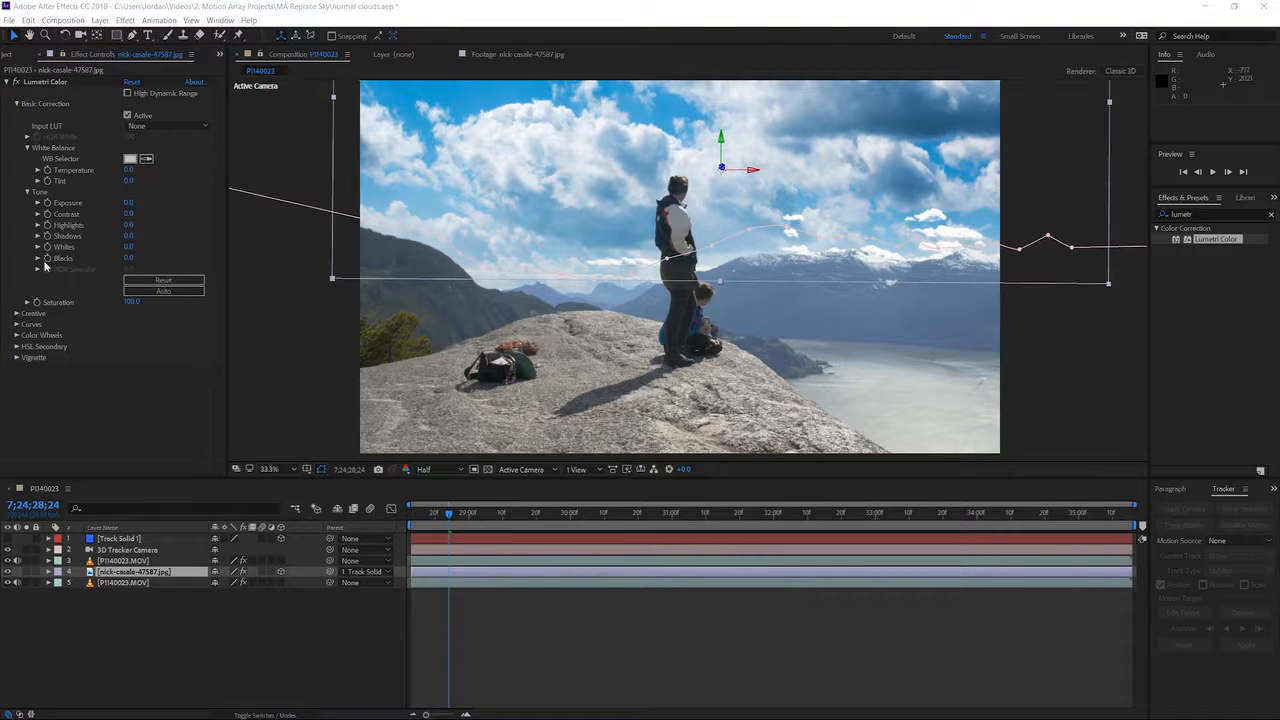
left_click_drag(128, 203, 138, 203)
left_click_drag(128, 258, 294, 257)
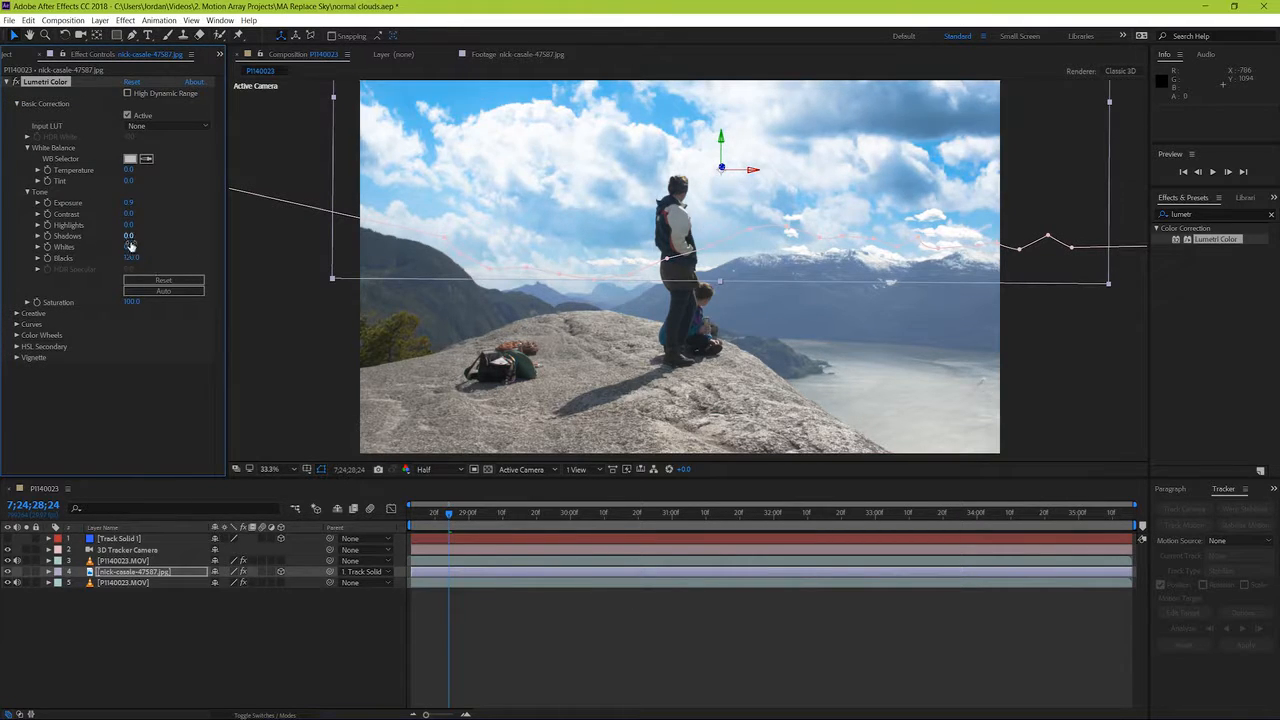
left_click_drag(128, 237, 166, 229)
Step: Set the sky's Lumetri Exposure to 0.7, Temperature to 6 and Saturation to 78, then preview from 7;24;28;13
left_click(129, 203)
type("0.7")
key("Return")
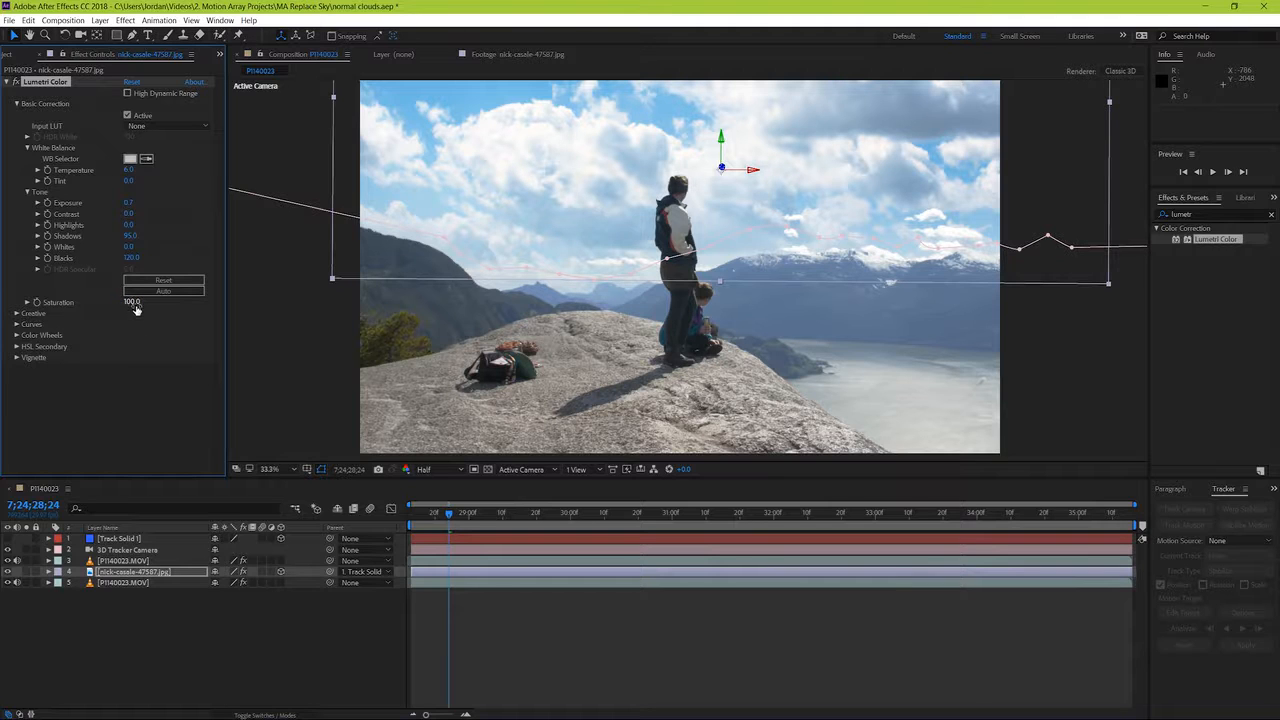
left_click_drag(131, 303, 114, 304)
key("space")
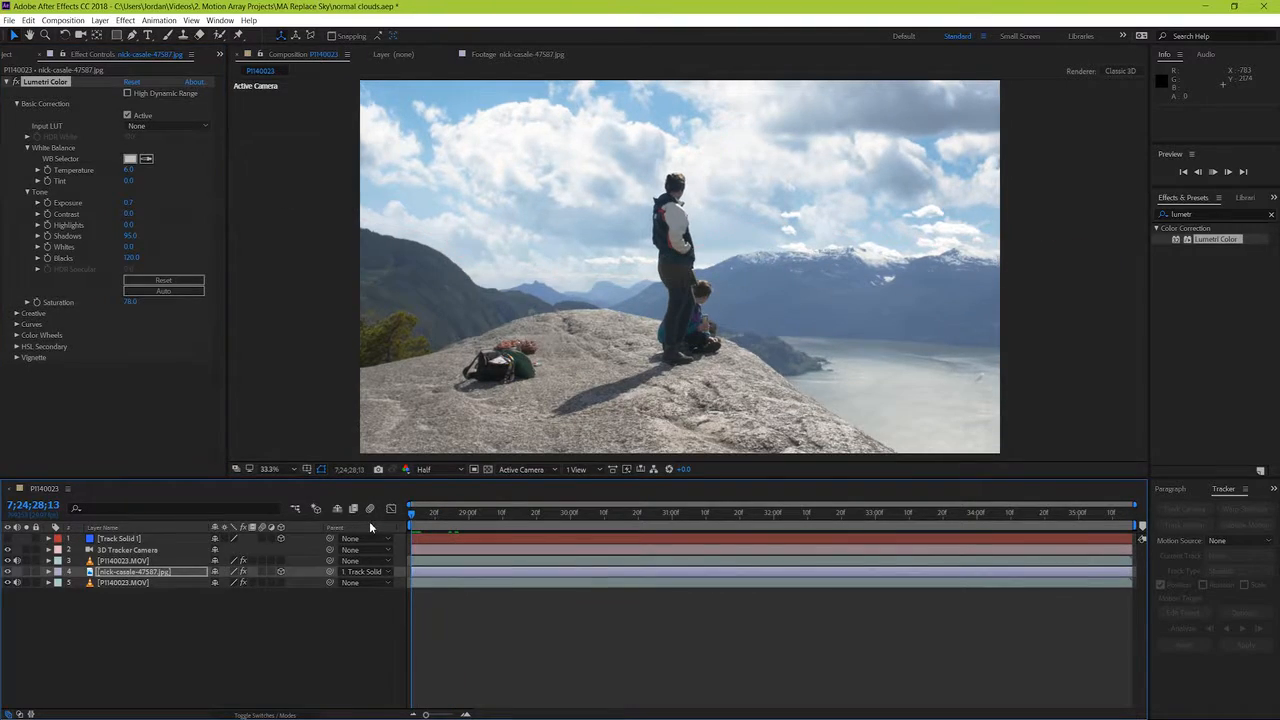